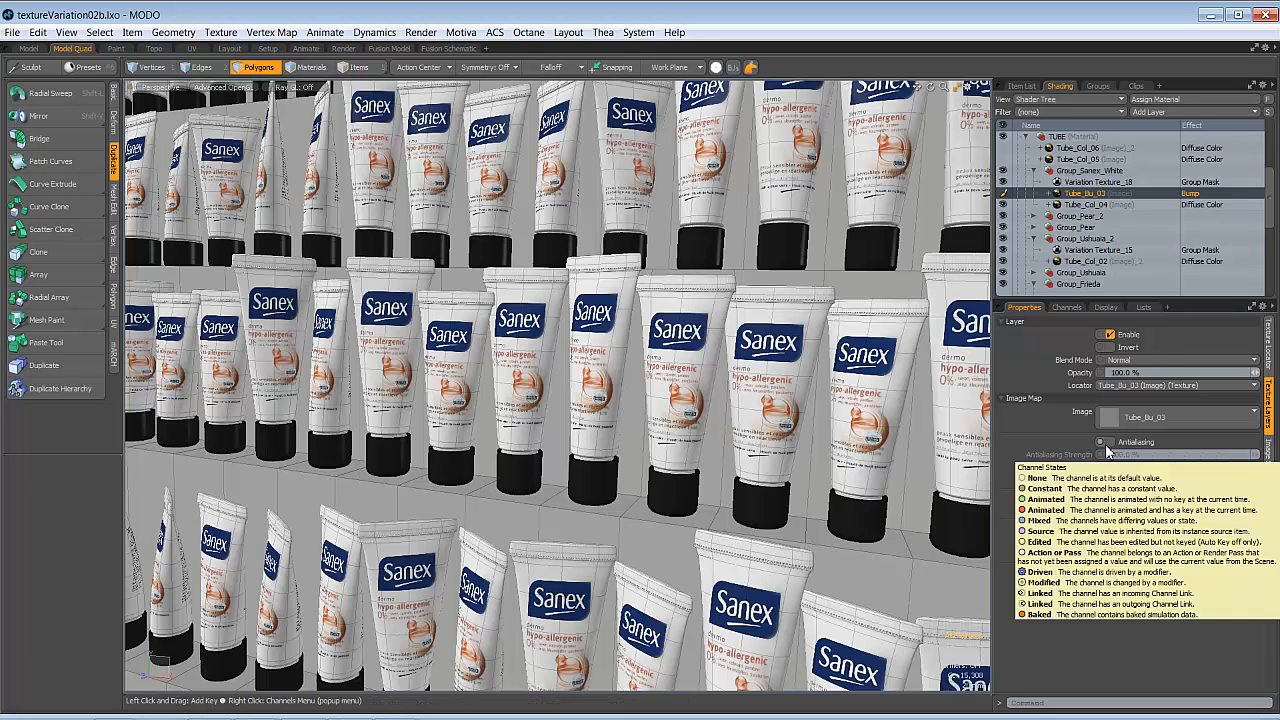
Step: Duplicate the Group_Sanex_White group in the TUBE material and expand the copy to reveal its layers
click(1072, 185)
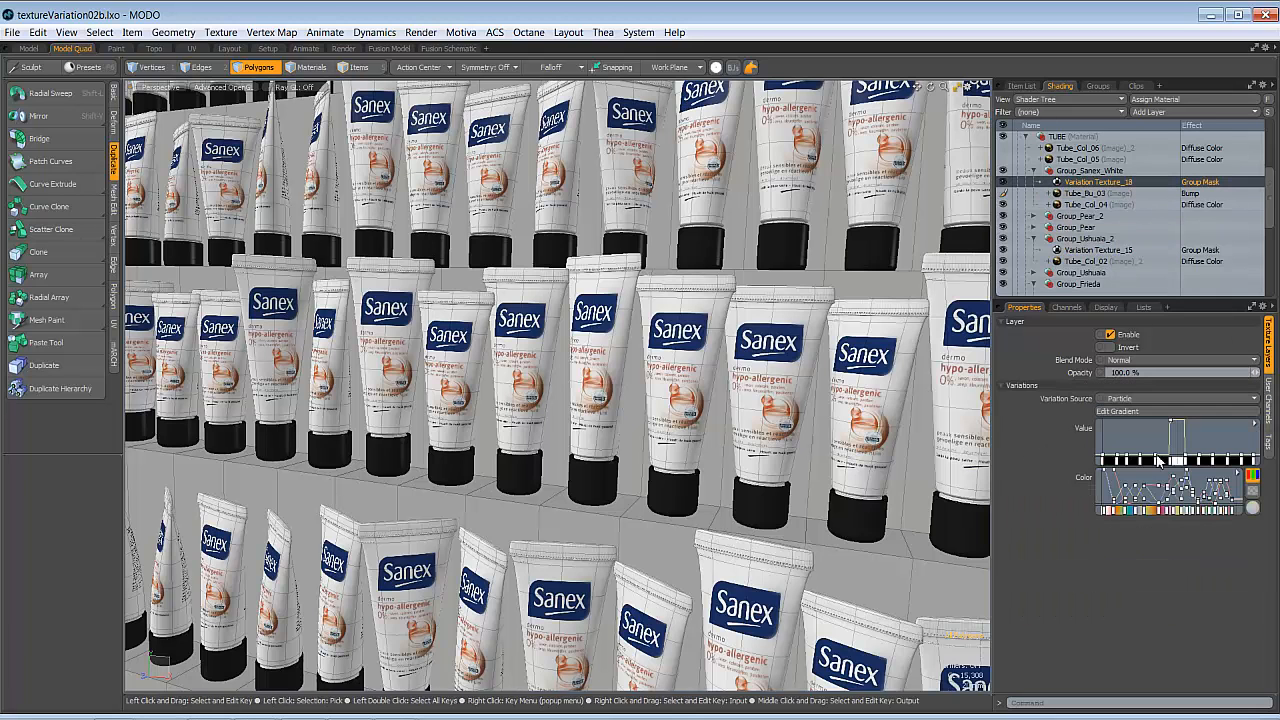
click(1088, 171)
click(1035, 171)
right_click(1077, 172)
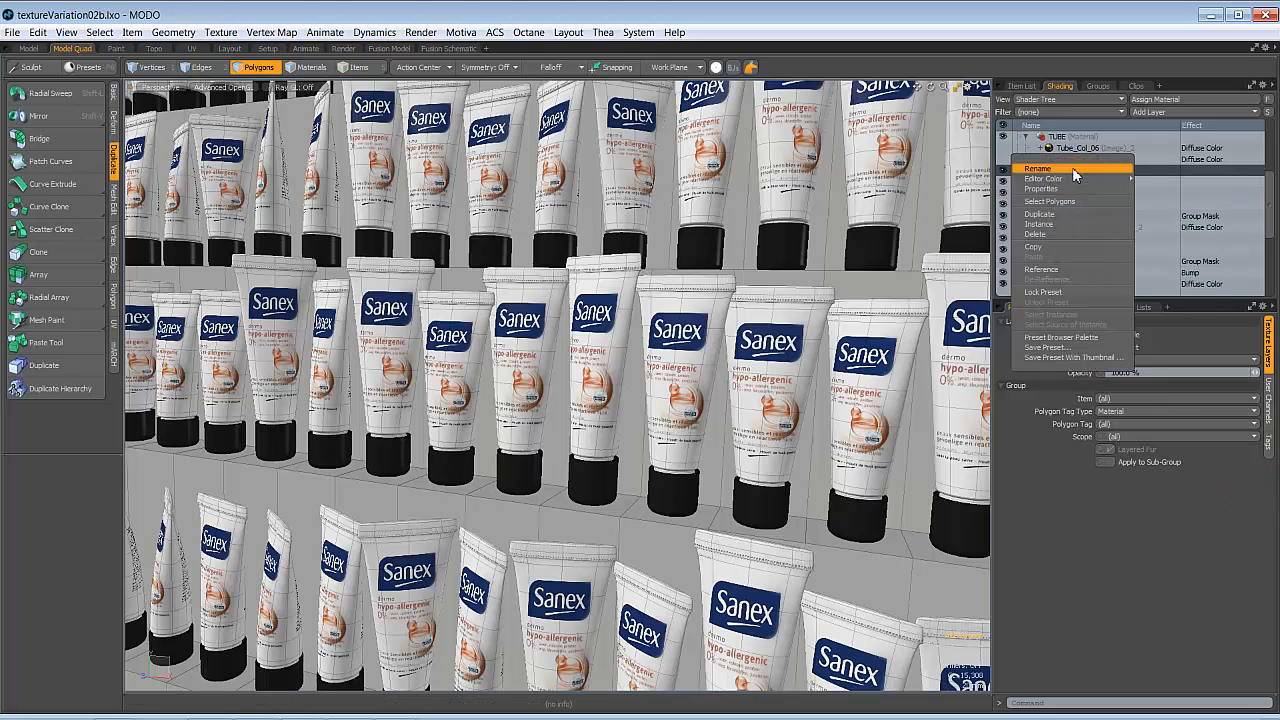
click(1075, 215)
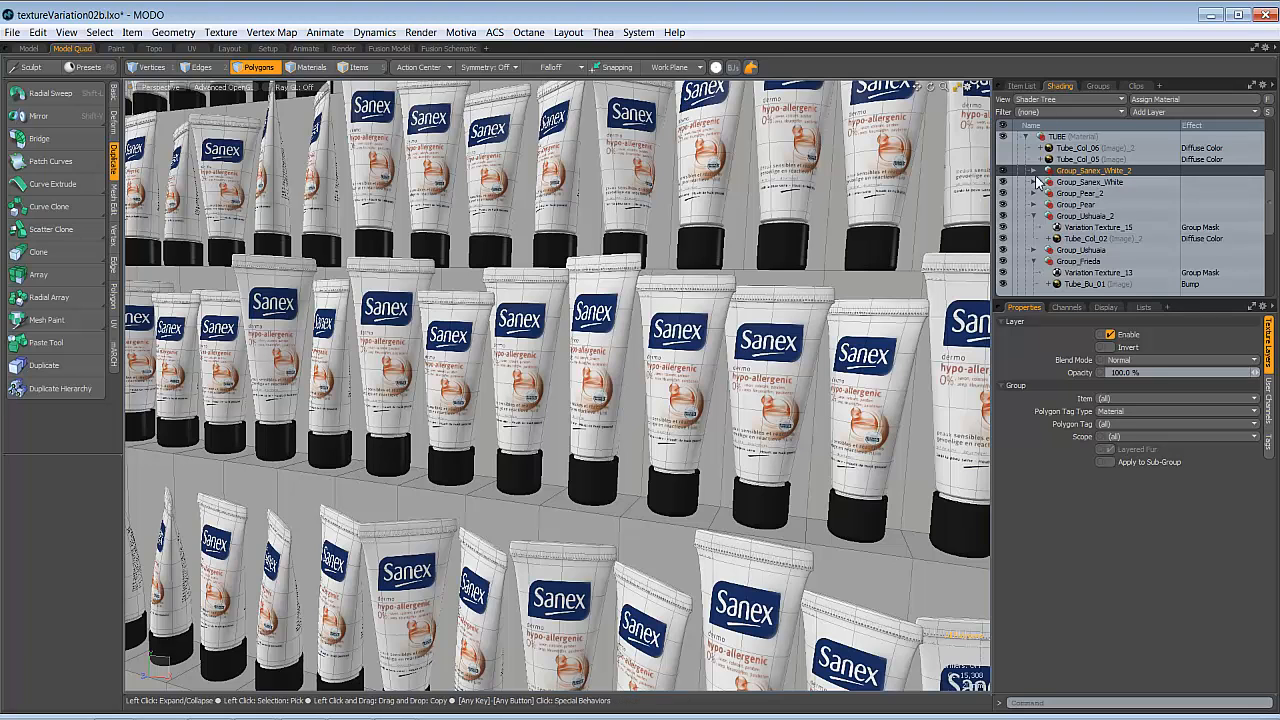
click(1033, 171)
Step: Set the blend mode of the Tube_Col_04 image in the duplicated Sanex group to Overlay
click(1075, 205)
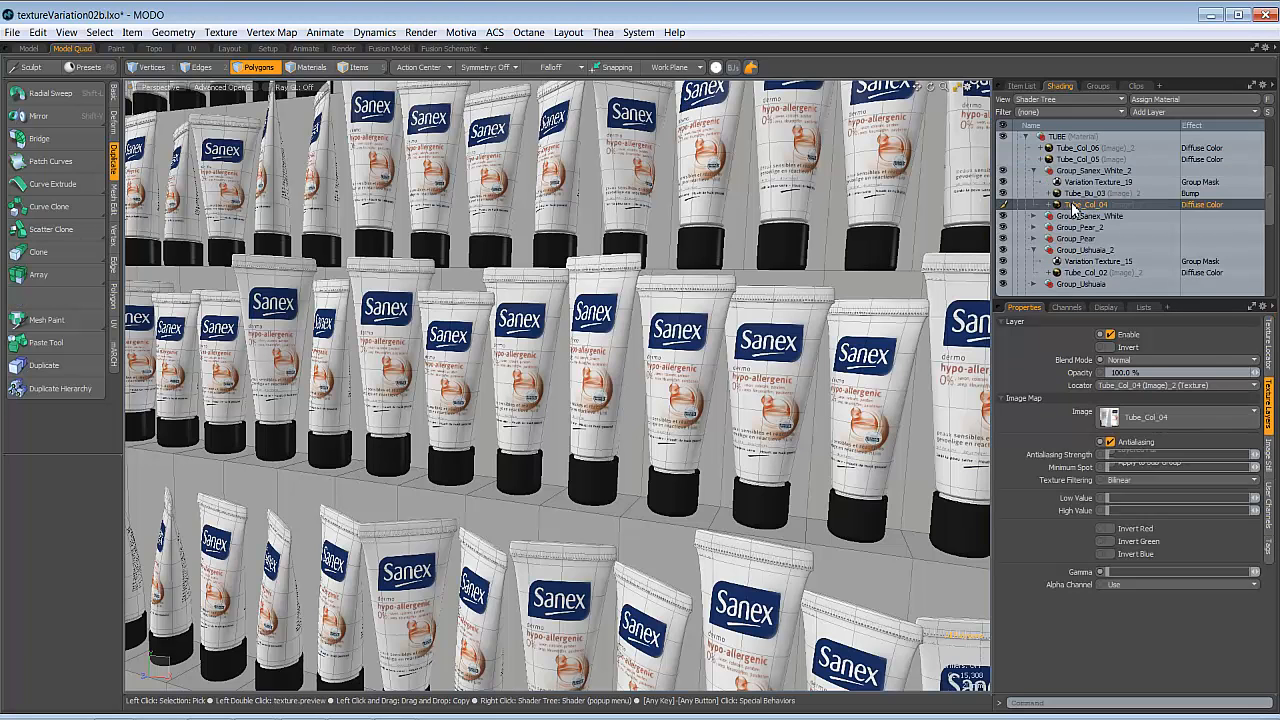
click(1185, 360)
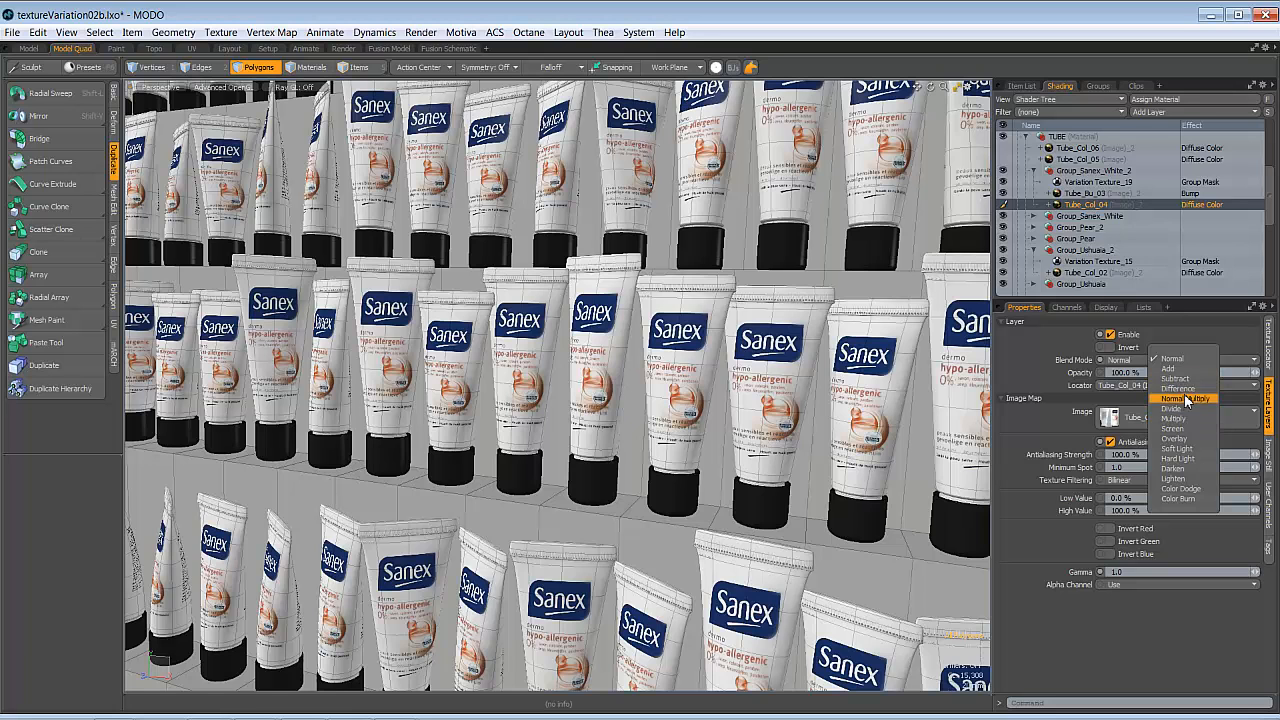
click(1180, 439)
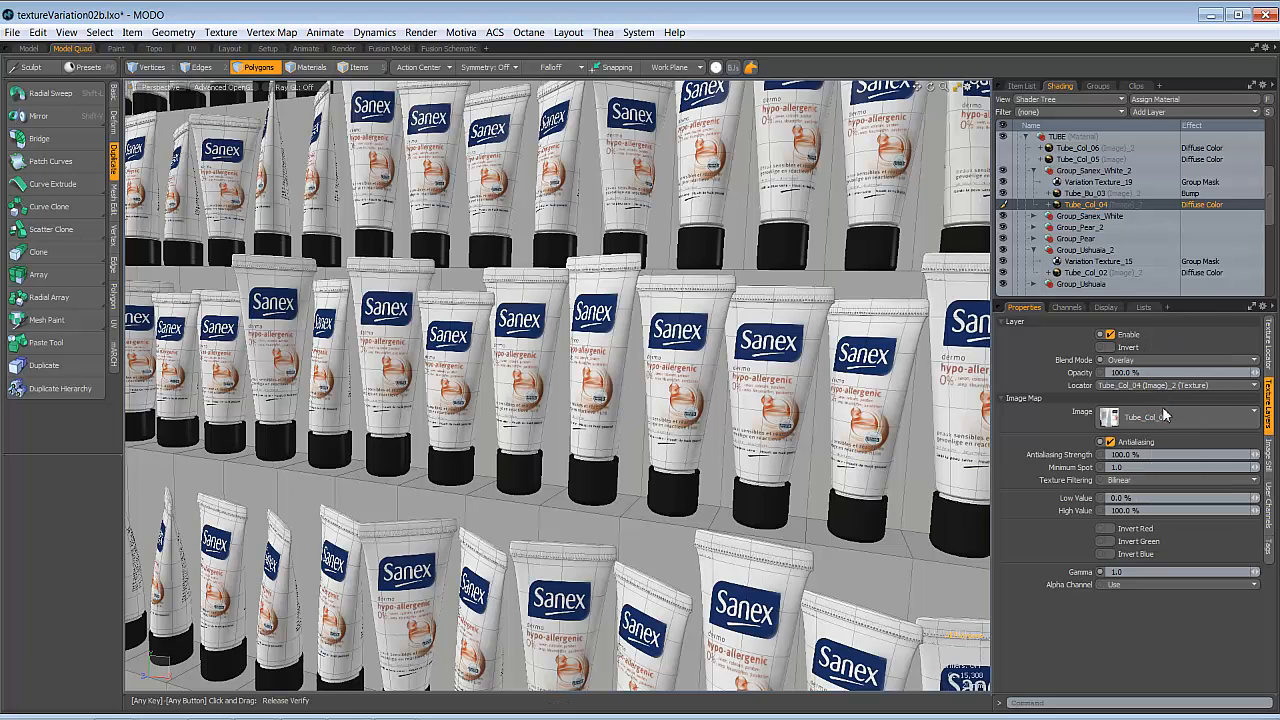
Step: Shift the duplicated group's variation mask by setting its value gradient key at 45% to 0% and the key at 55% to 100%
click(1098, 182)
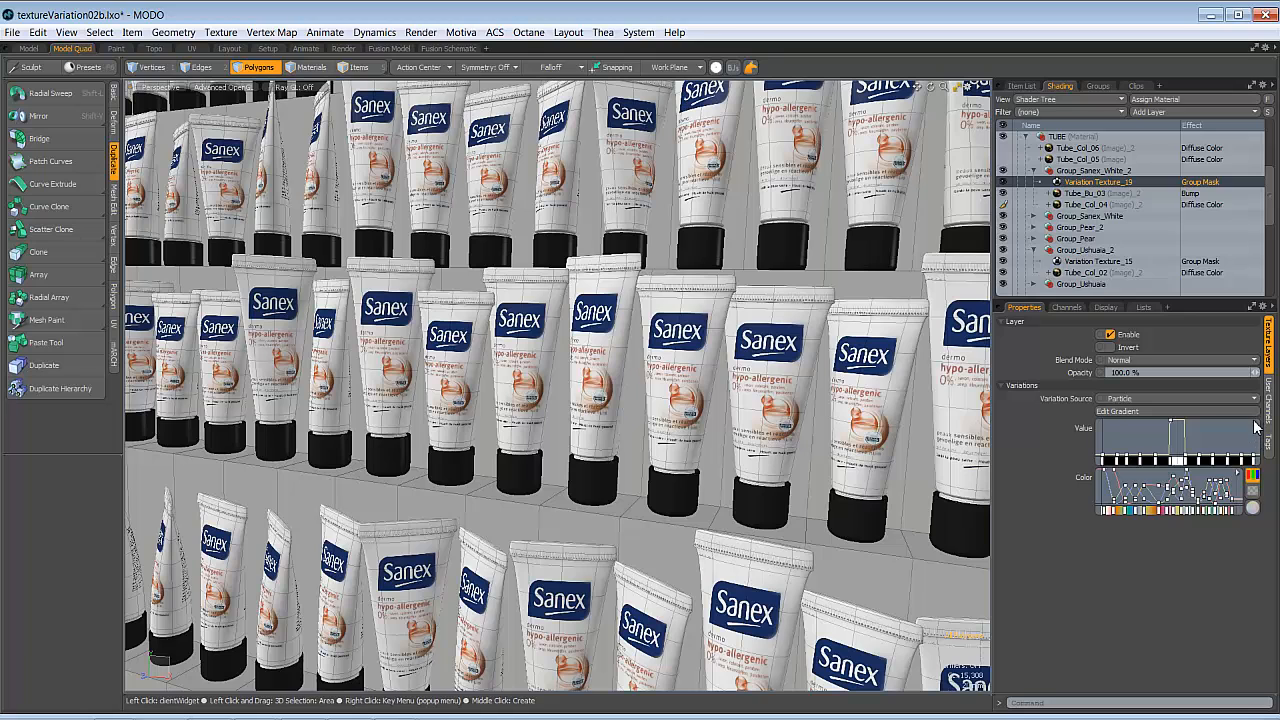
click(1256, 438)
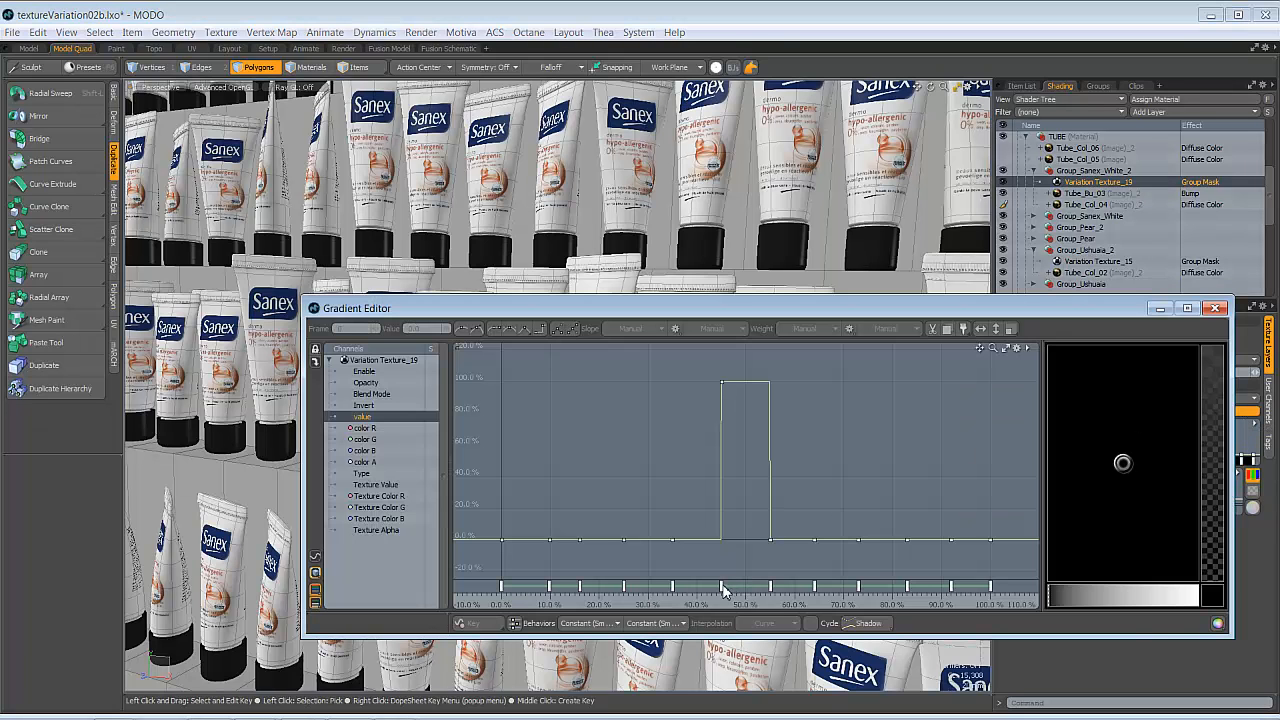
click(721, 586)
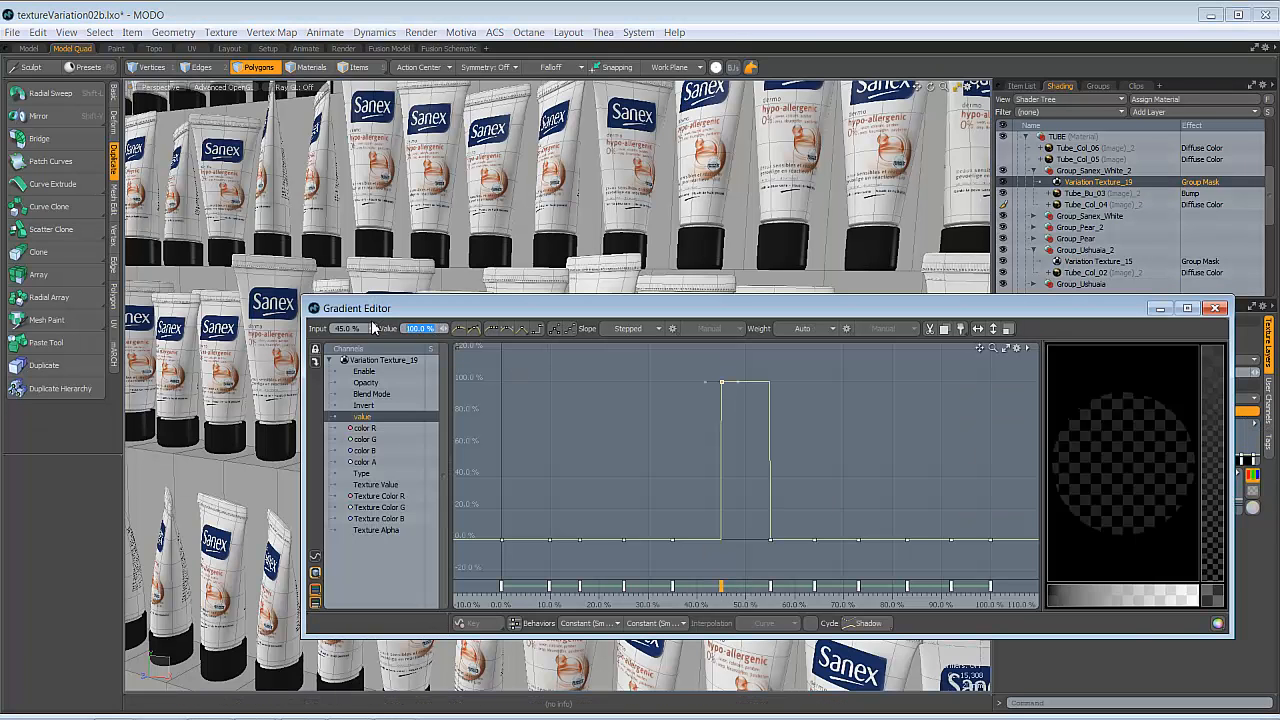
text(01)
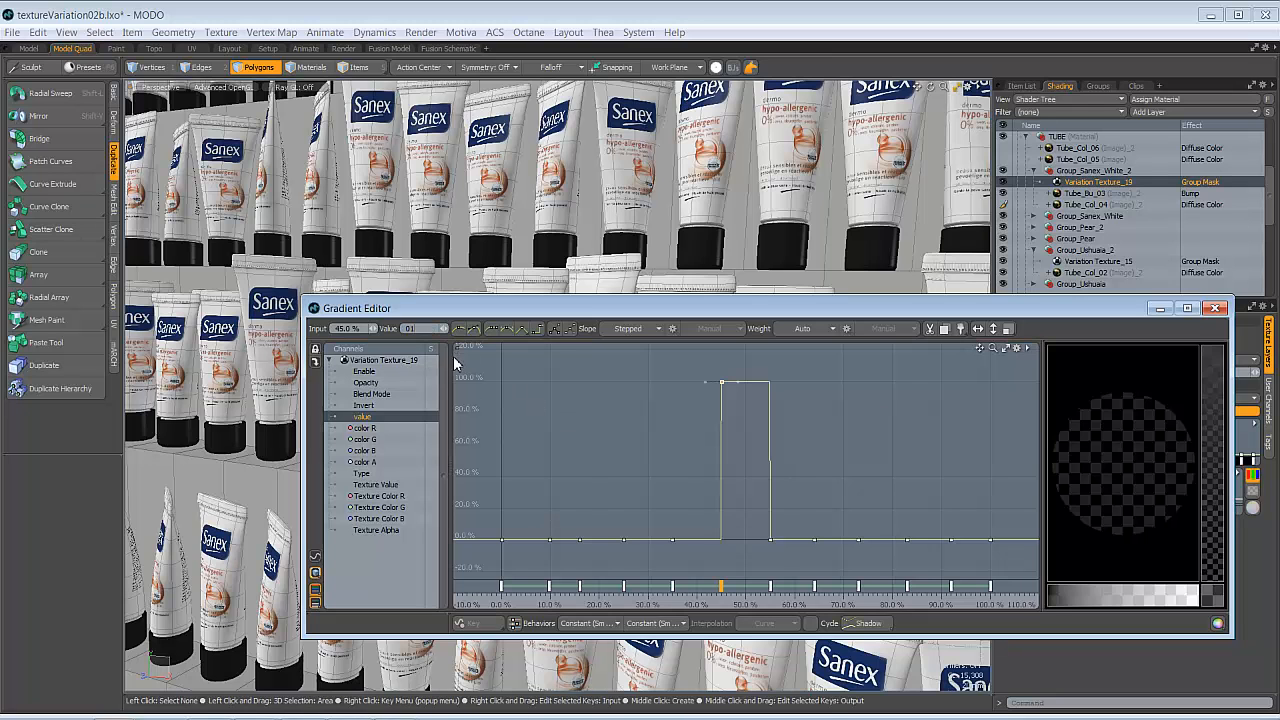
key(Return)
click(770, 586)
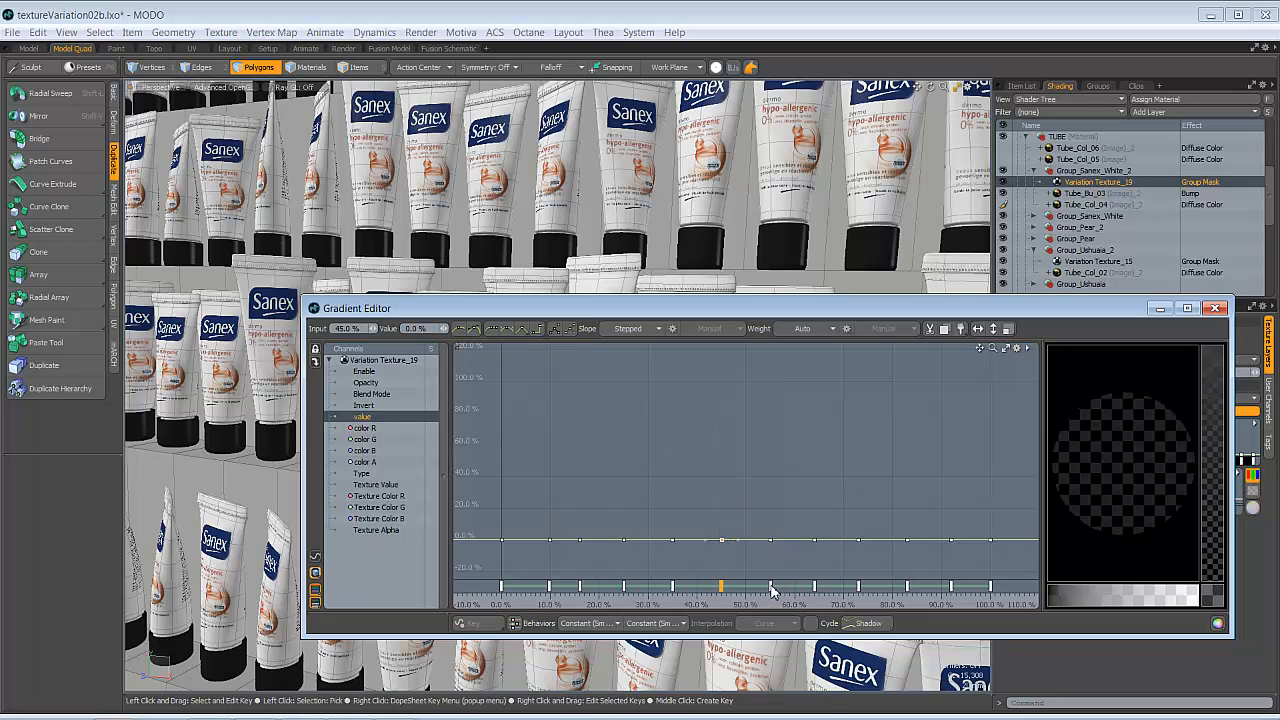
drag(430, 329, 357, 329)
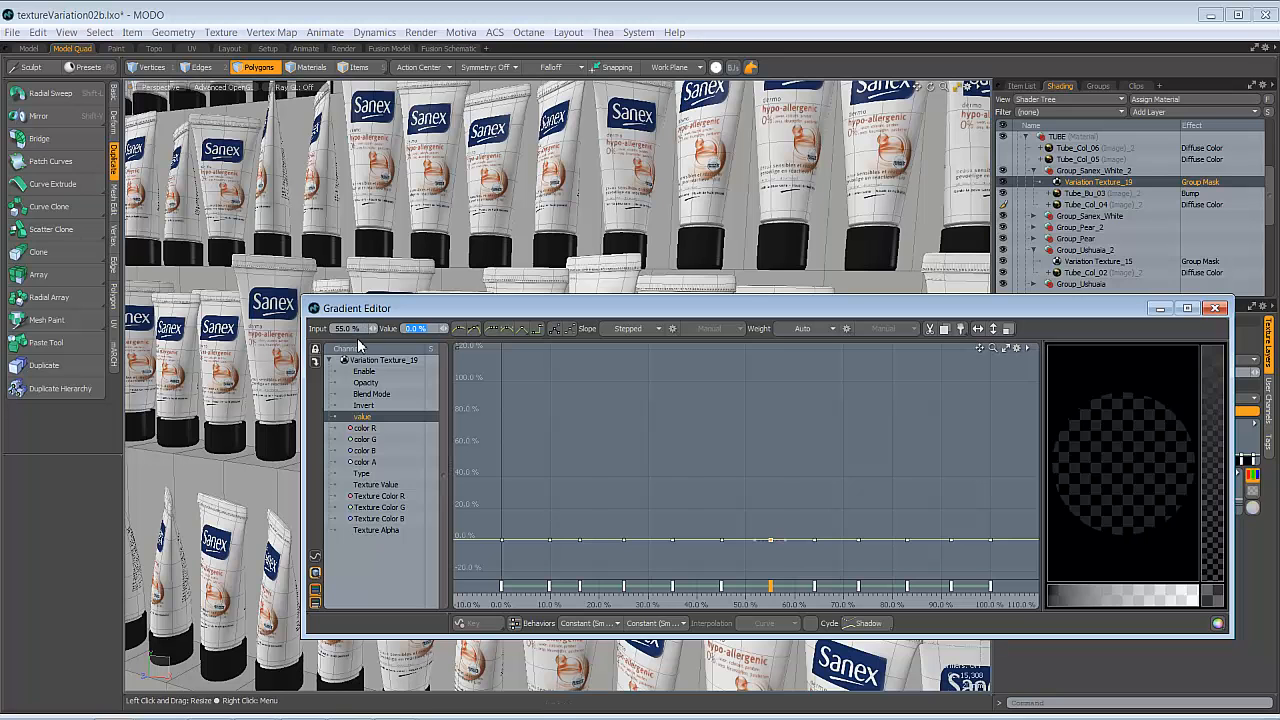
text(100)
key(Return)
click(1215, 308)
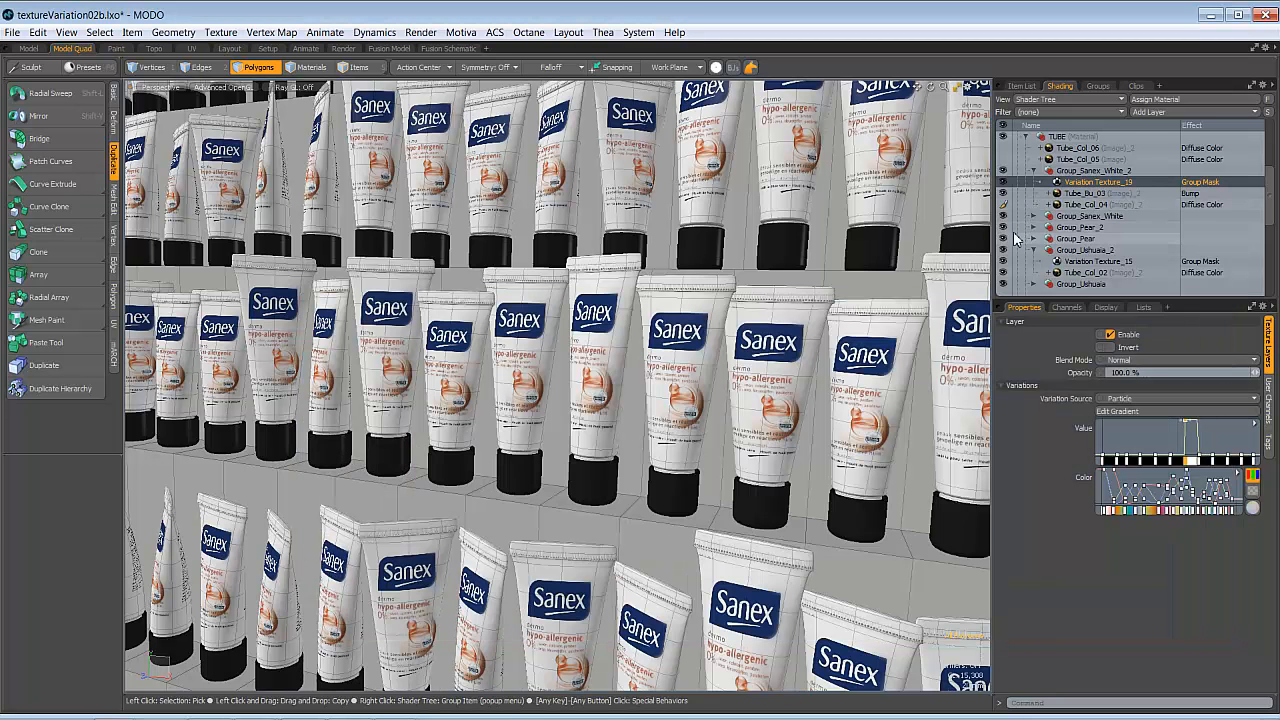
Step: Open a preview render and zoom in on the yellow Sanex tube on the lower shelf
click(424, 33)
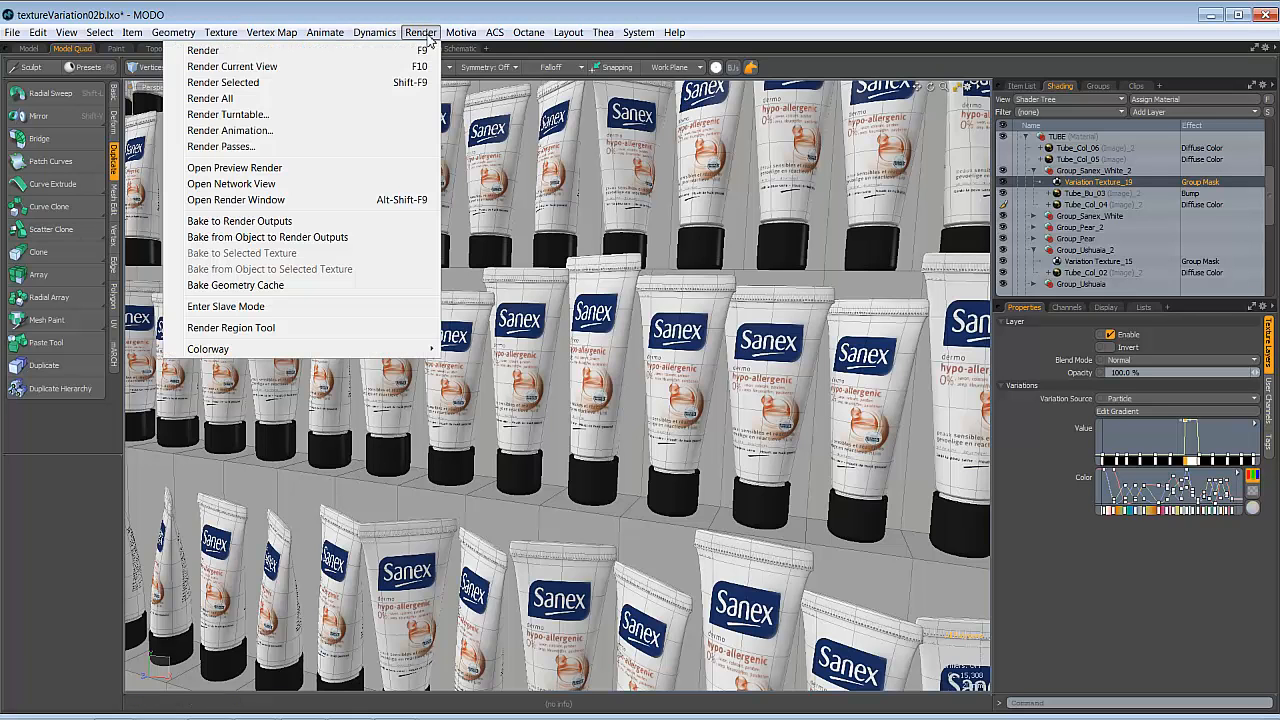
click(297, 172)
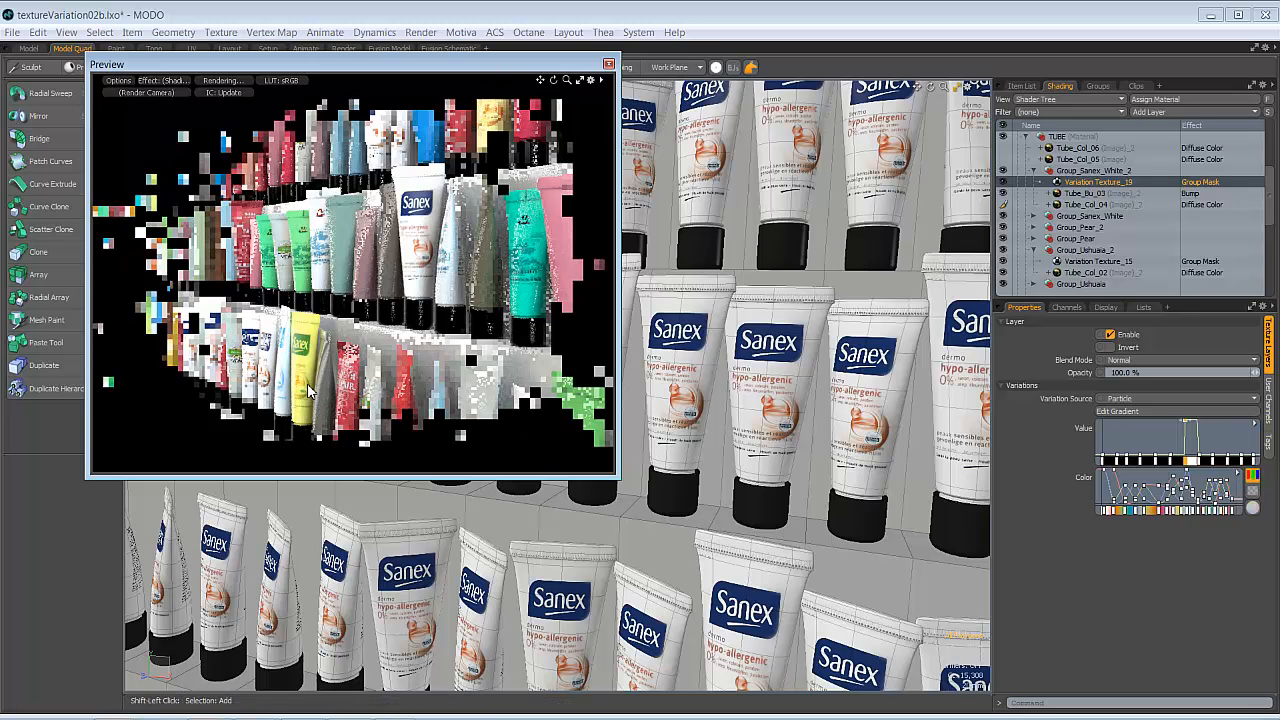
alt+shift+drag(308, 385, 323, 336)
scroll(323, 336, up, 3)
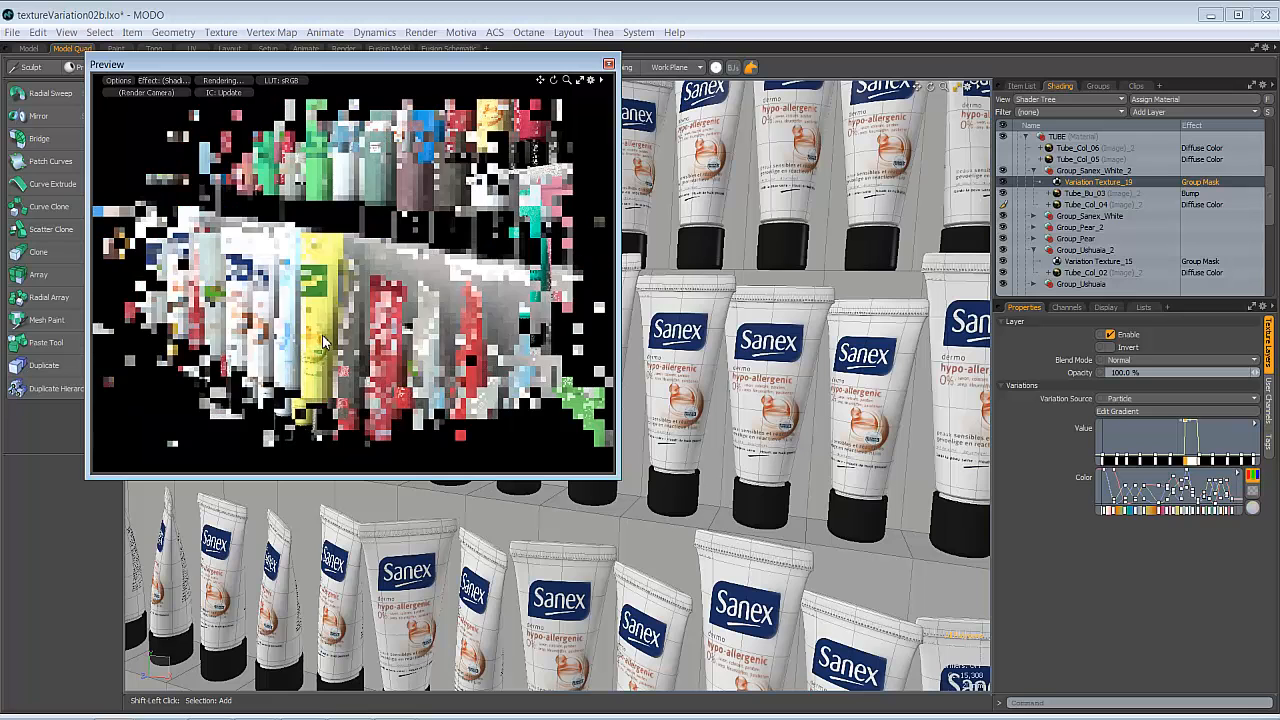
scroll(323, 343, up, 2)
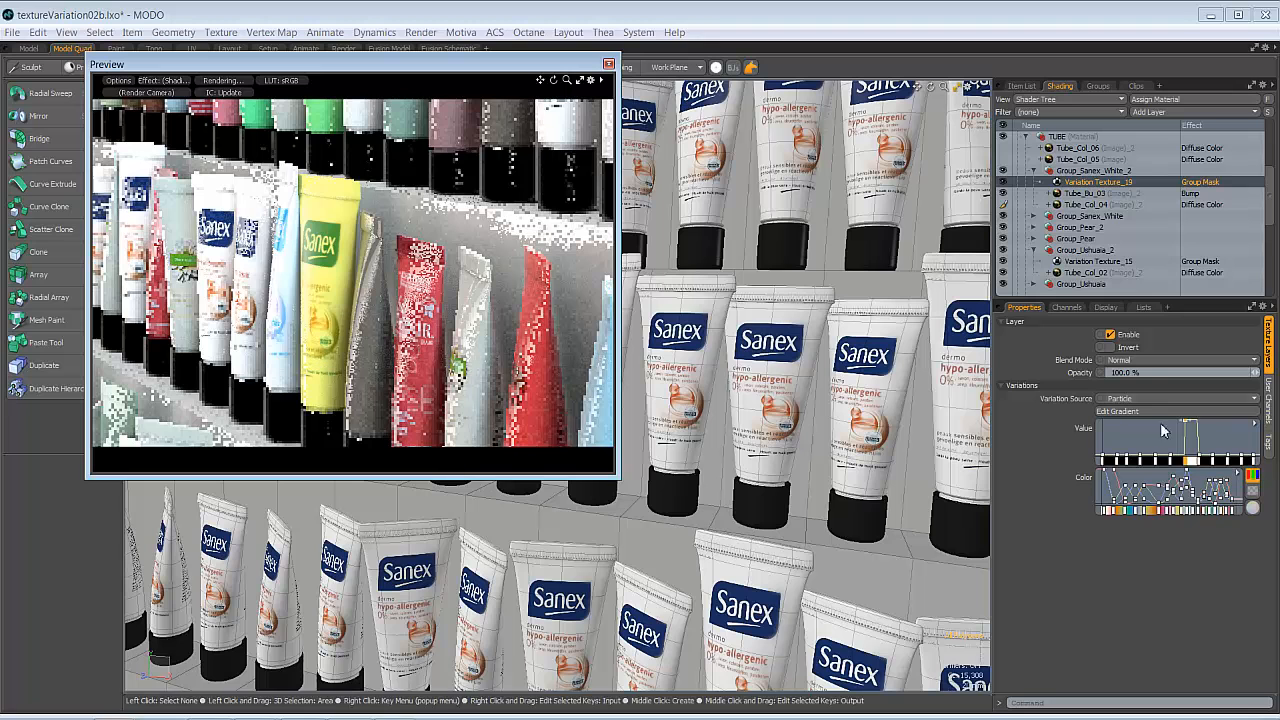
Step: Set the blend mode of the Tube_Col_04 image in the duplicated Sanex group to Multiply
click(1079, 206)
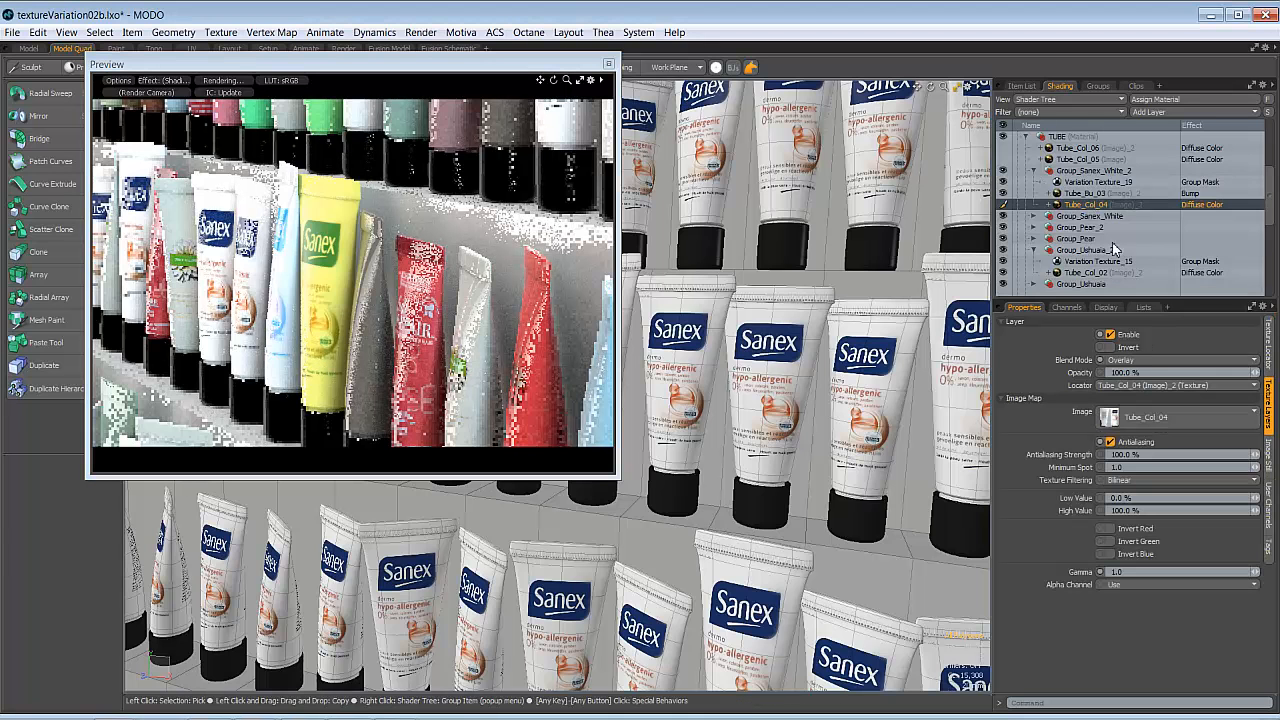
click(1150, 355)
click(1145, 338)
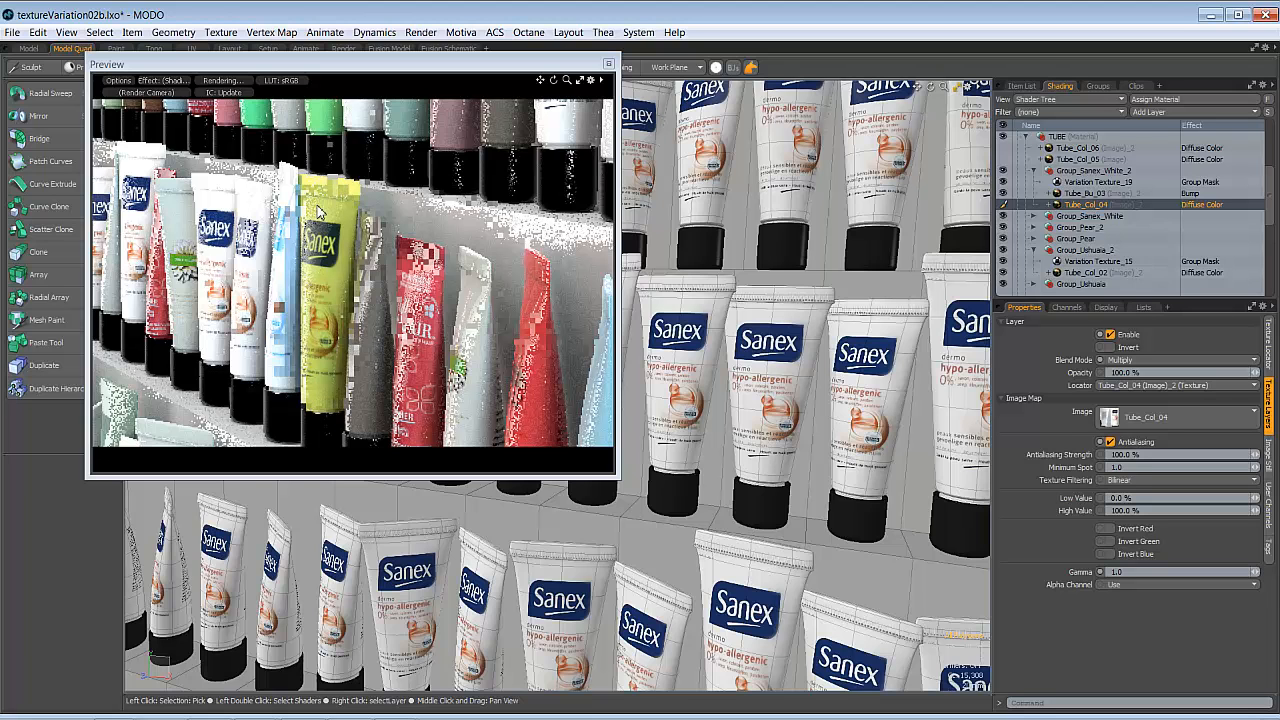
Step: Try the Normal Multiply blend mode on the duplicated group's Tube_Col_04 image and return it to Multiply
click(1128, 360)
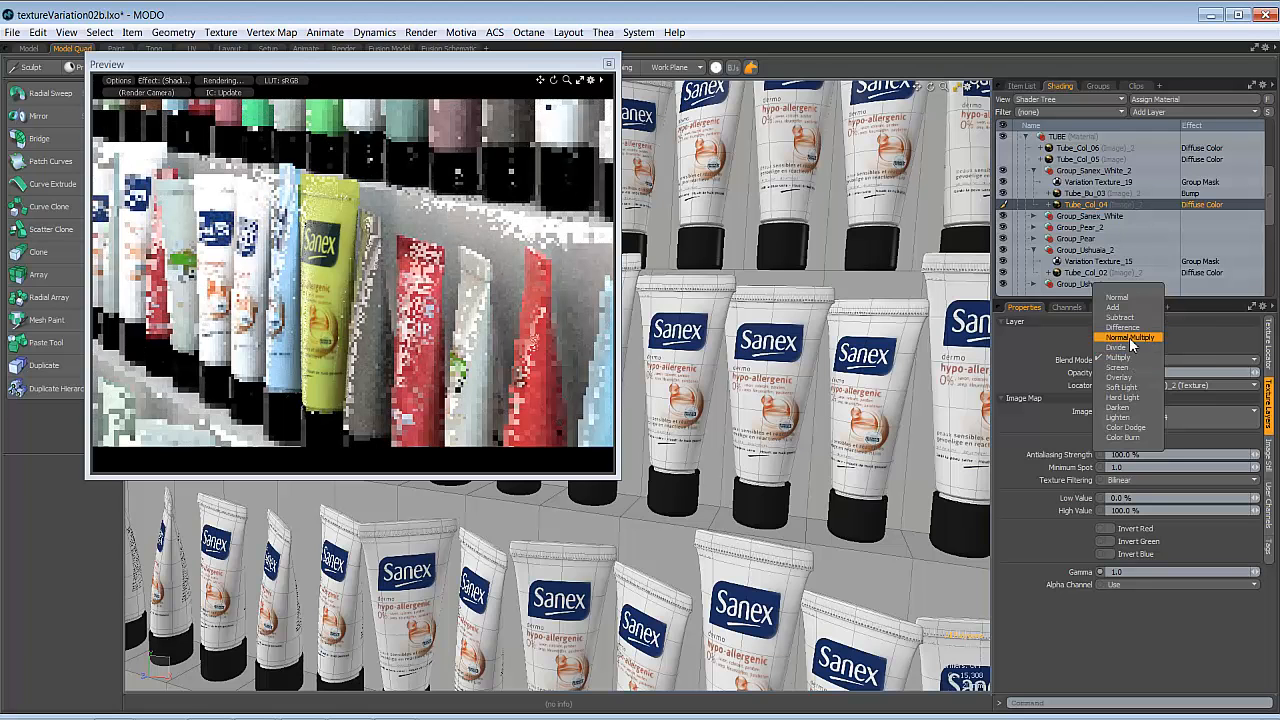
click(1128, 337)
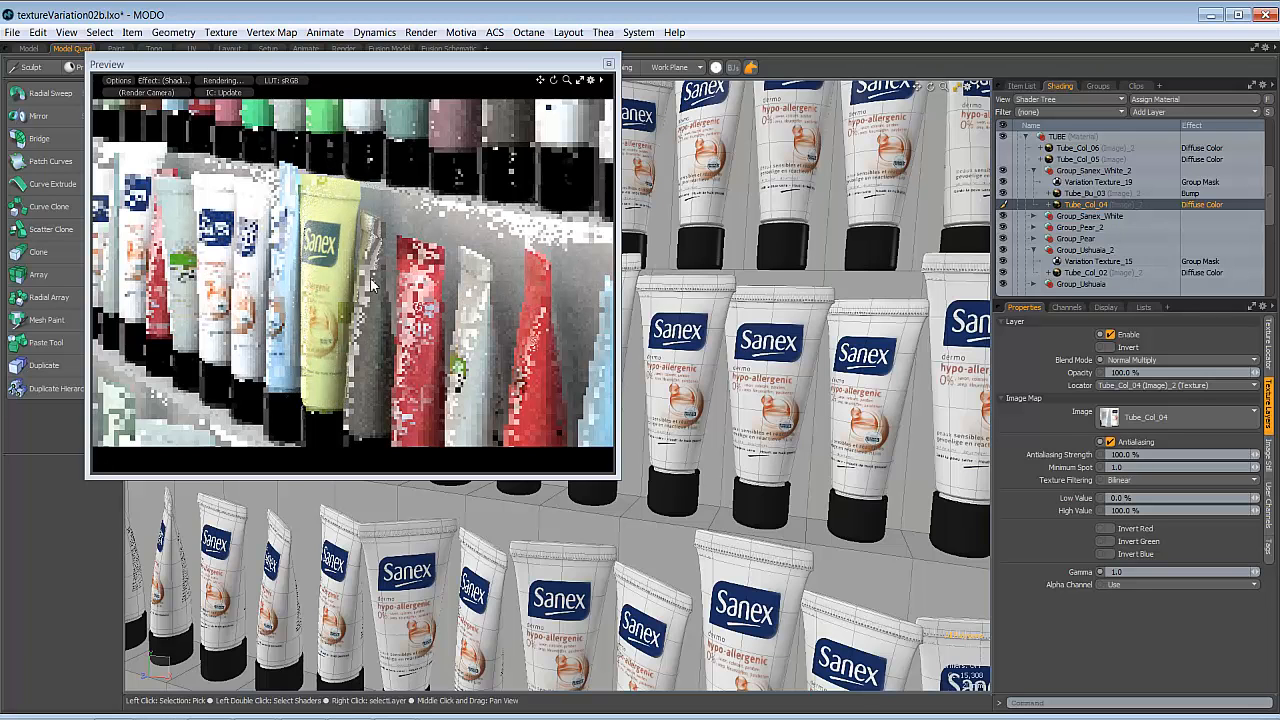
click(1122, 361)
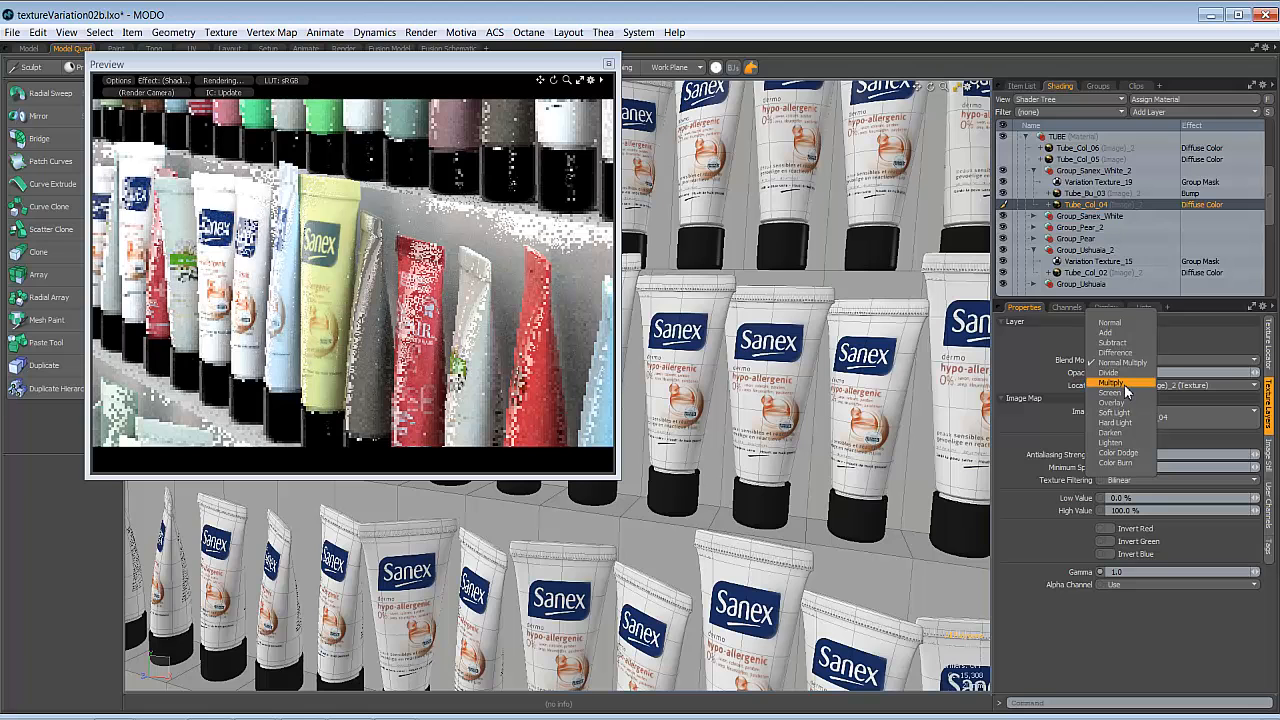
click(1124, 385)
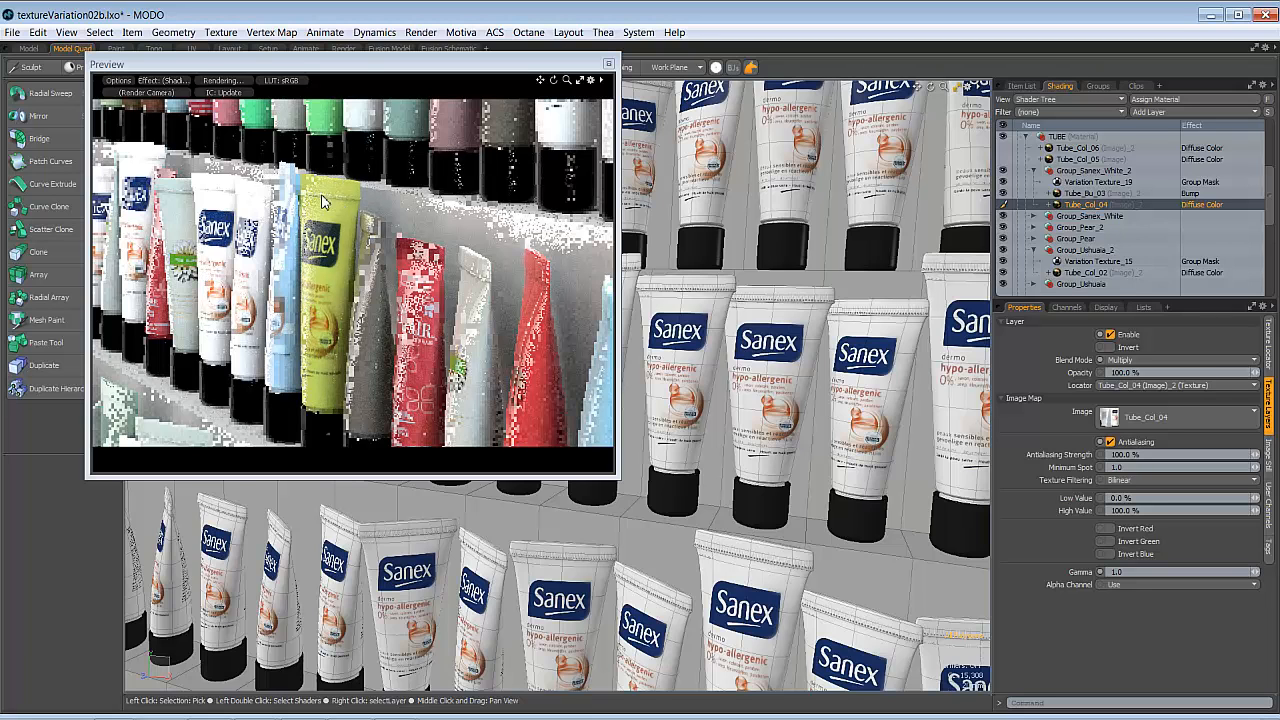
Step: Zoom the preview render in on the black tube caps and pick a cap to locate its material
click(290, 178)
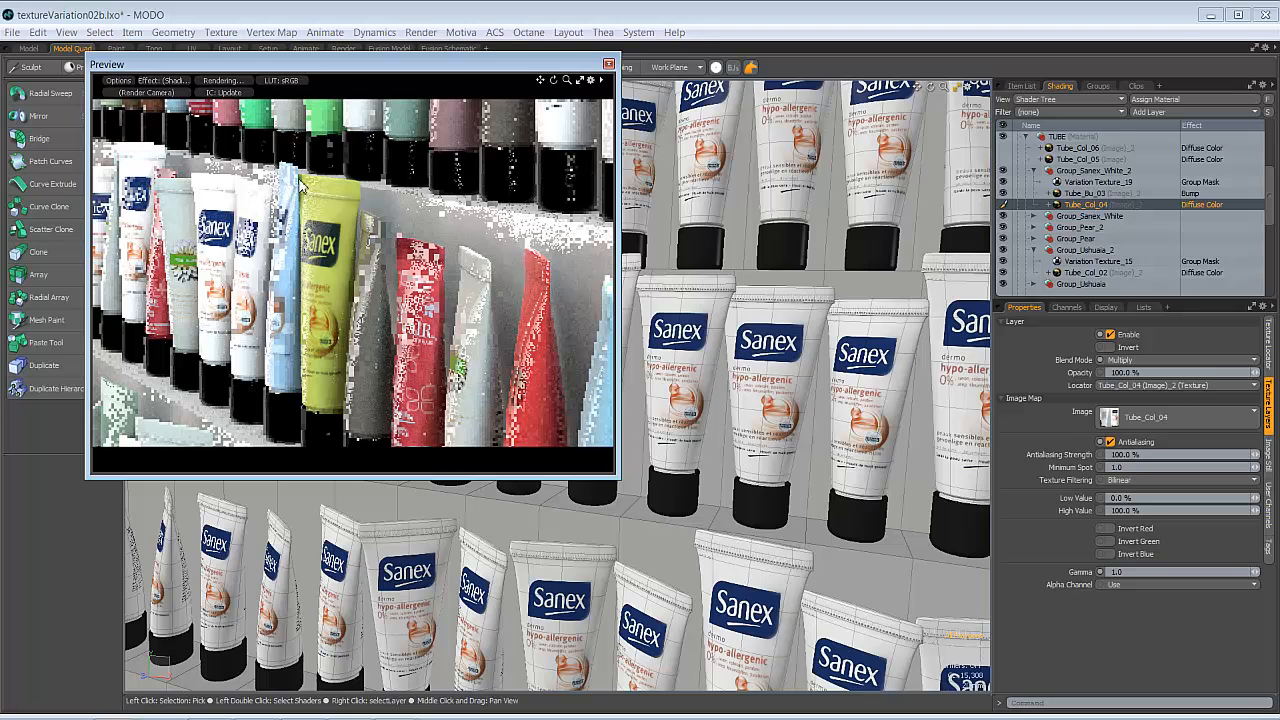
alt+shift+drag(325, 190, 382, 252)
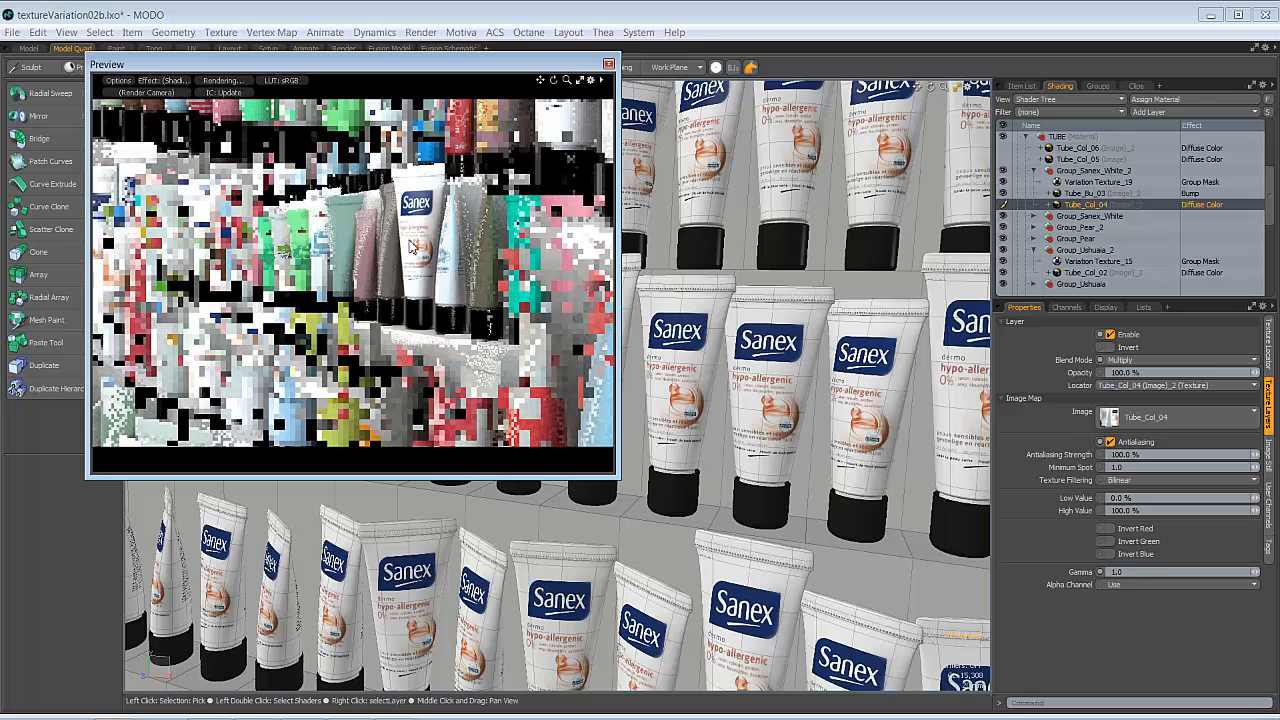
scroll(425, 313, up, 5)
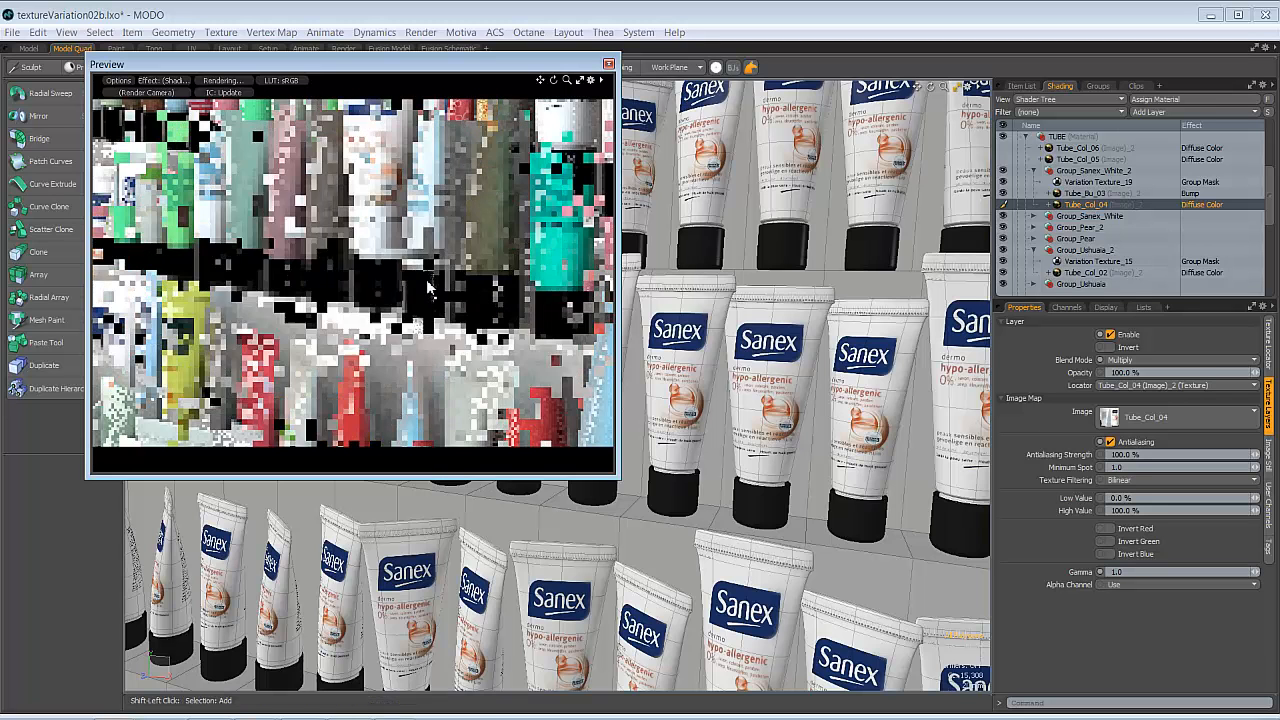
scroll(432, 333, up, 3)
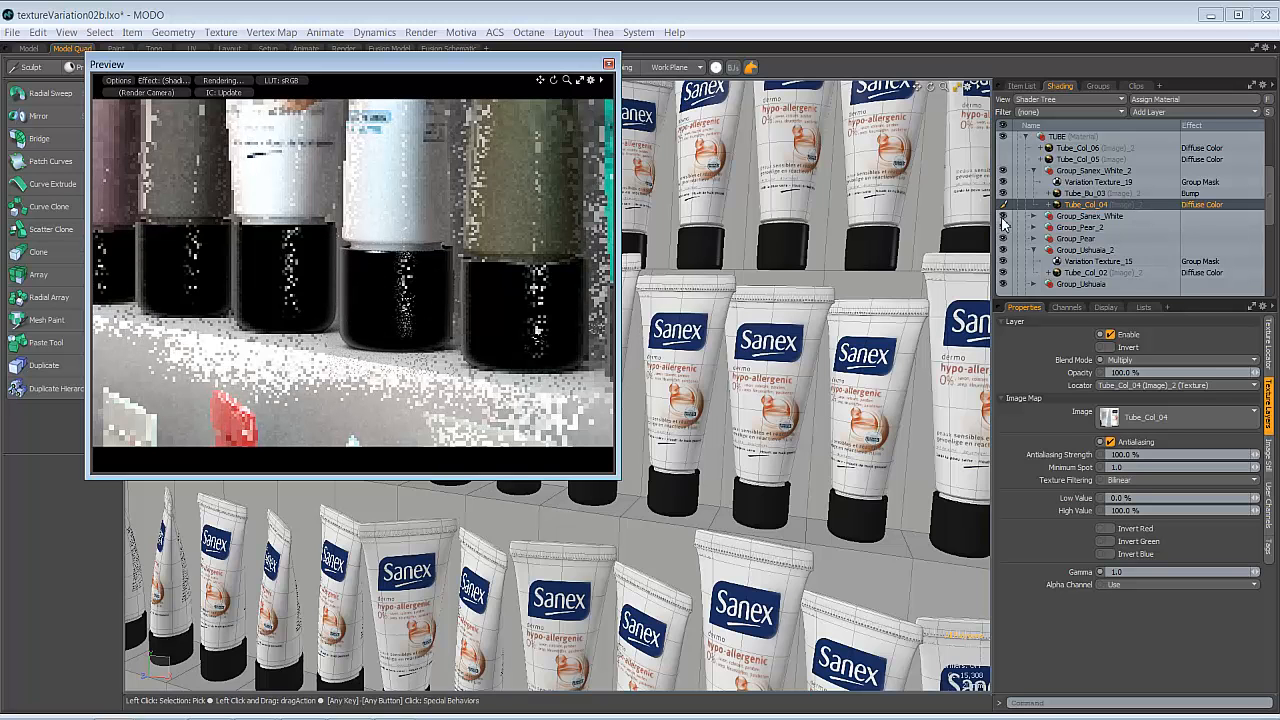
click(384, 288)
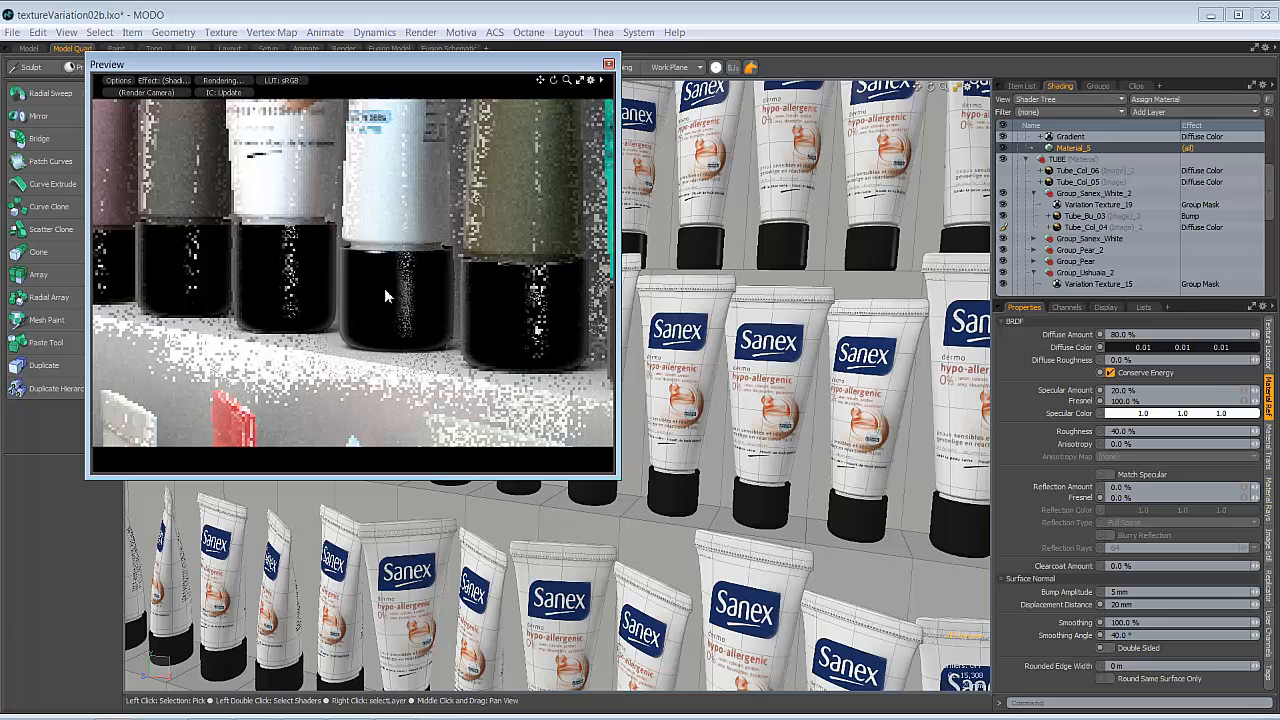
scroll(1072, 168, up, 2)
Step: Turn the BOUCHON material's diffuse Gradient layer off and on again to compare the caps, and close the preview
click(1068, 172)
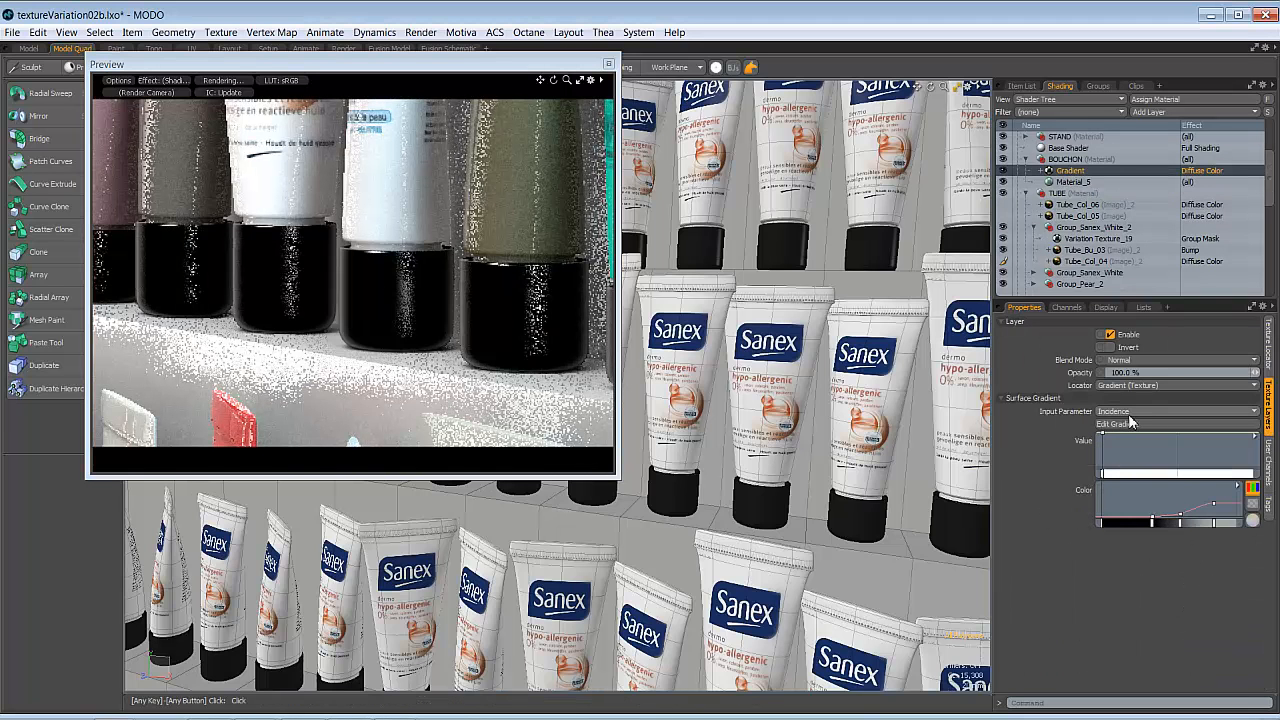
click(1003, 172)
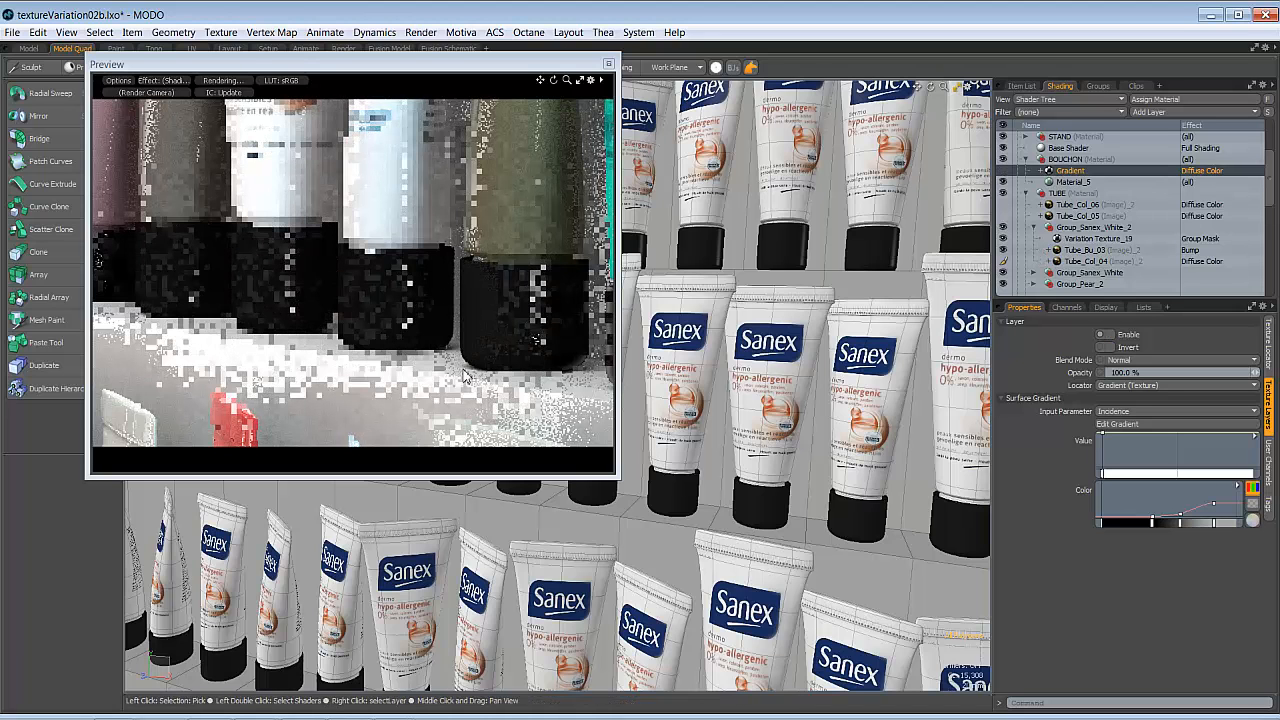
click(1003, 171)
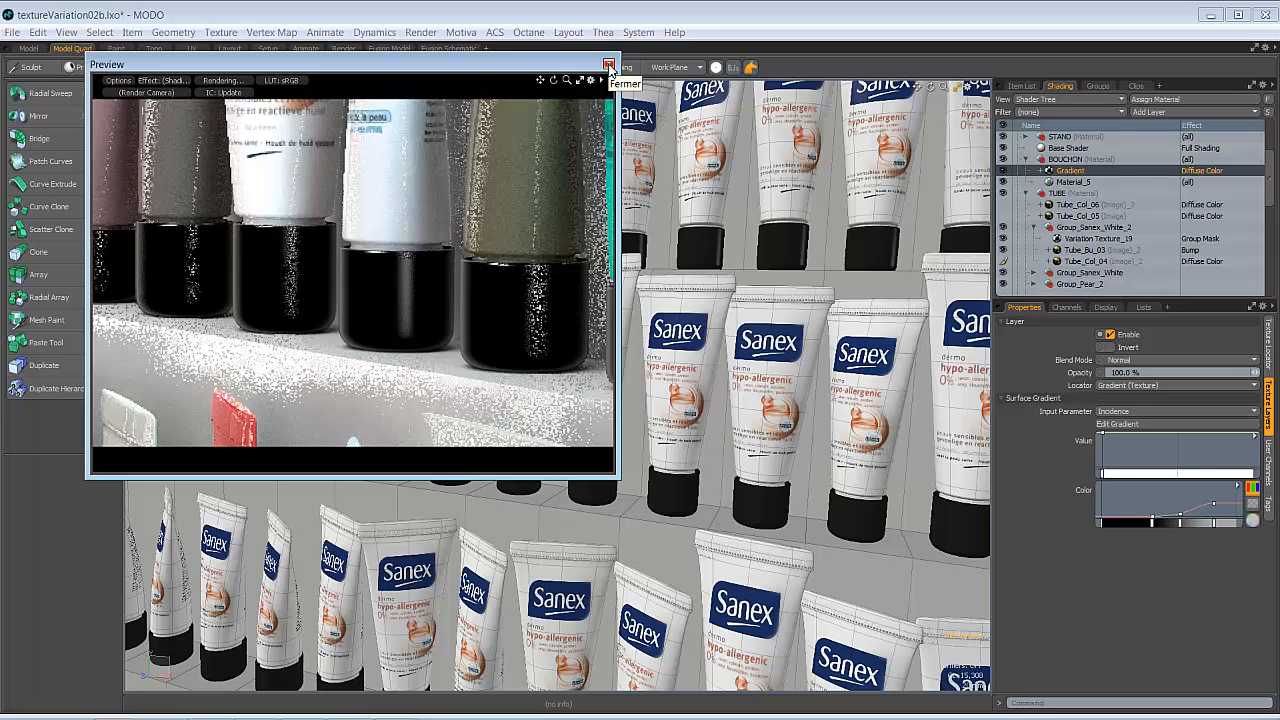
click(609, 65)
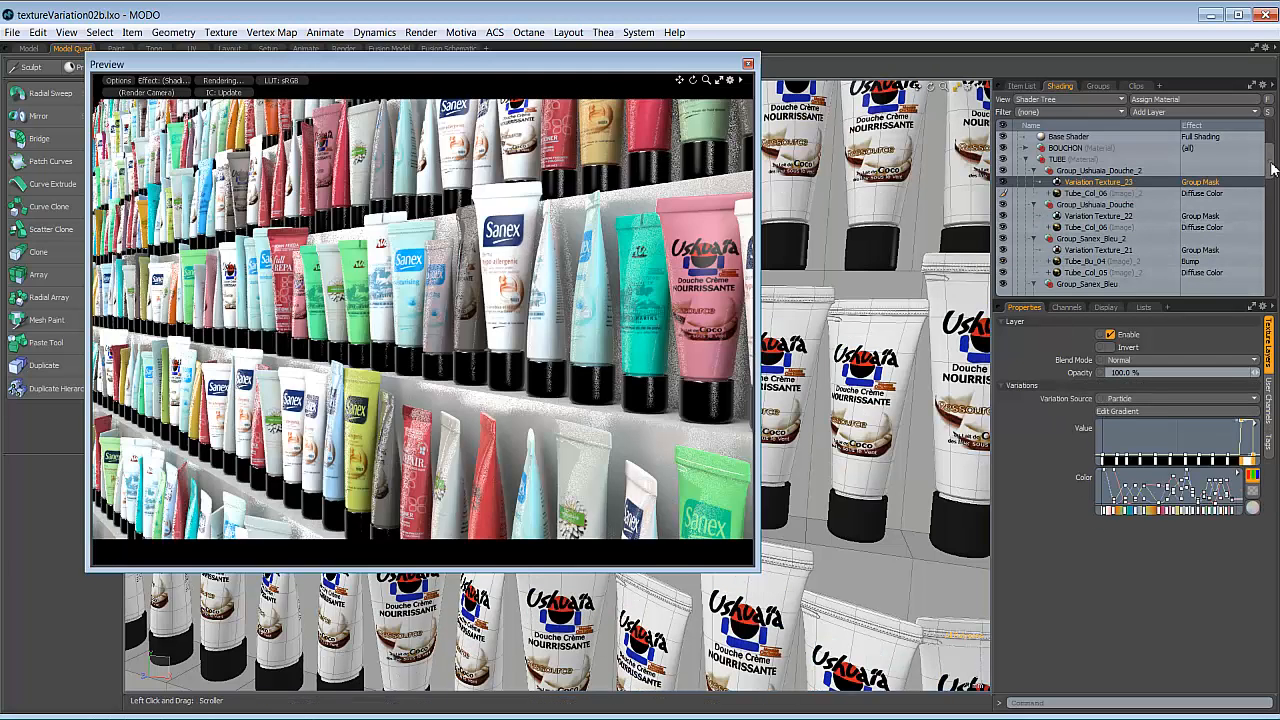
Step: Examine the value gradients of the variation masks in Group_Frieda and Group_Ushuaia
drag(1272, 169, 1272, 272)
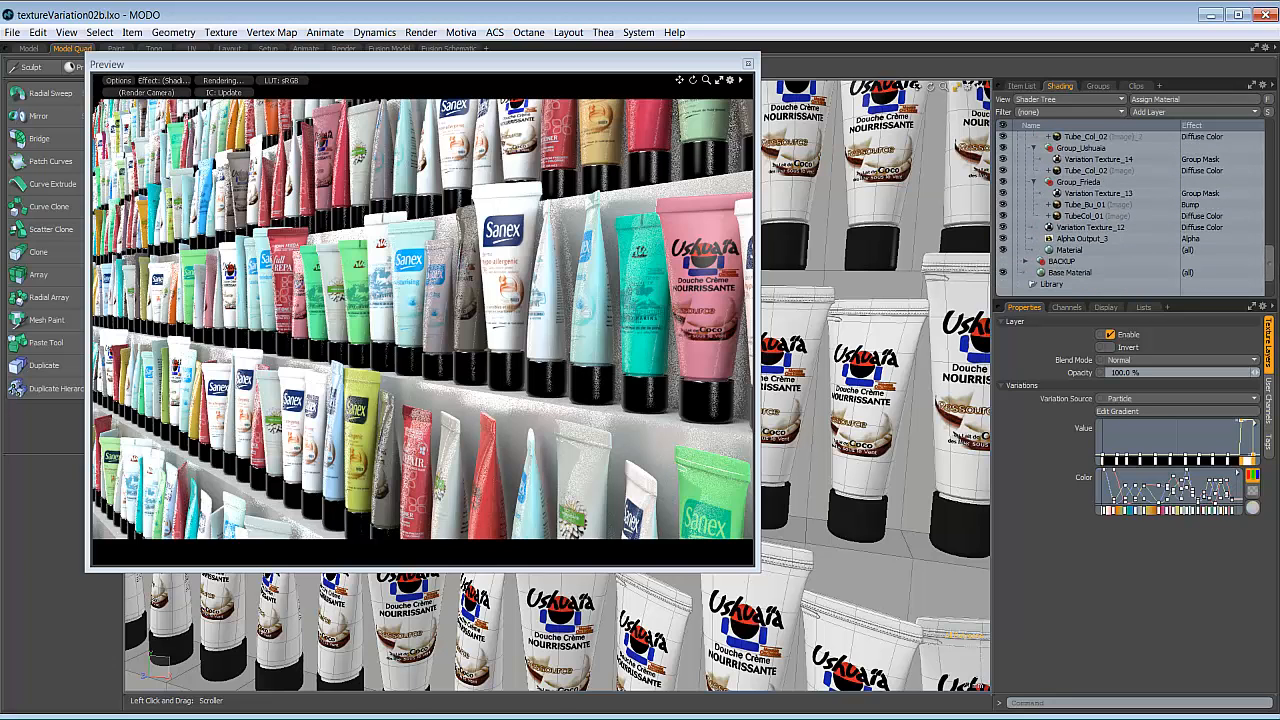
click(1079, 196)
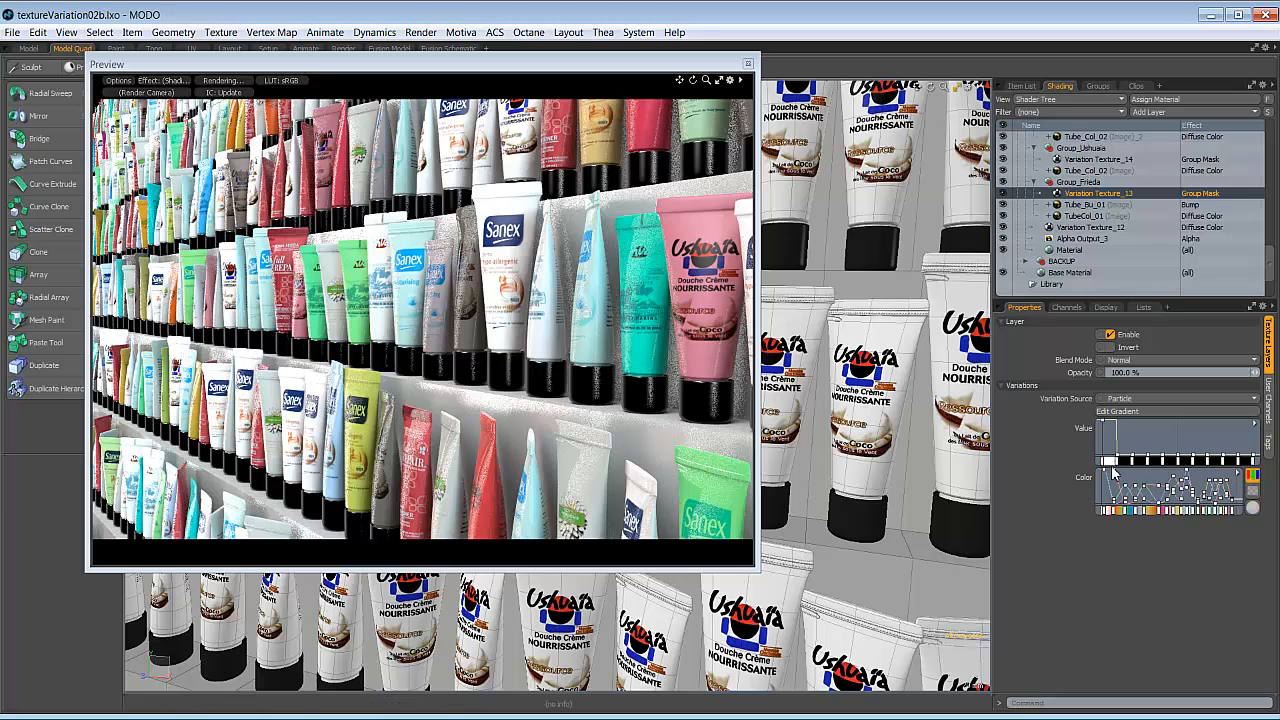
click(1079, 162)
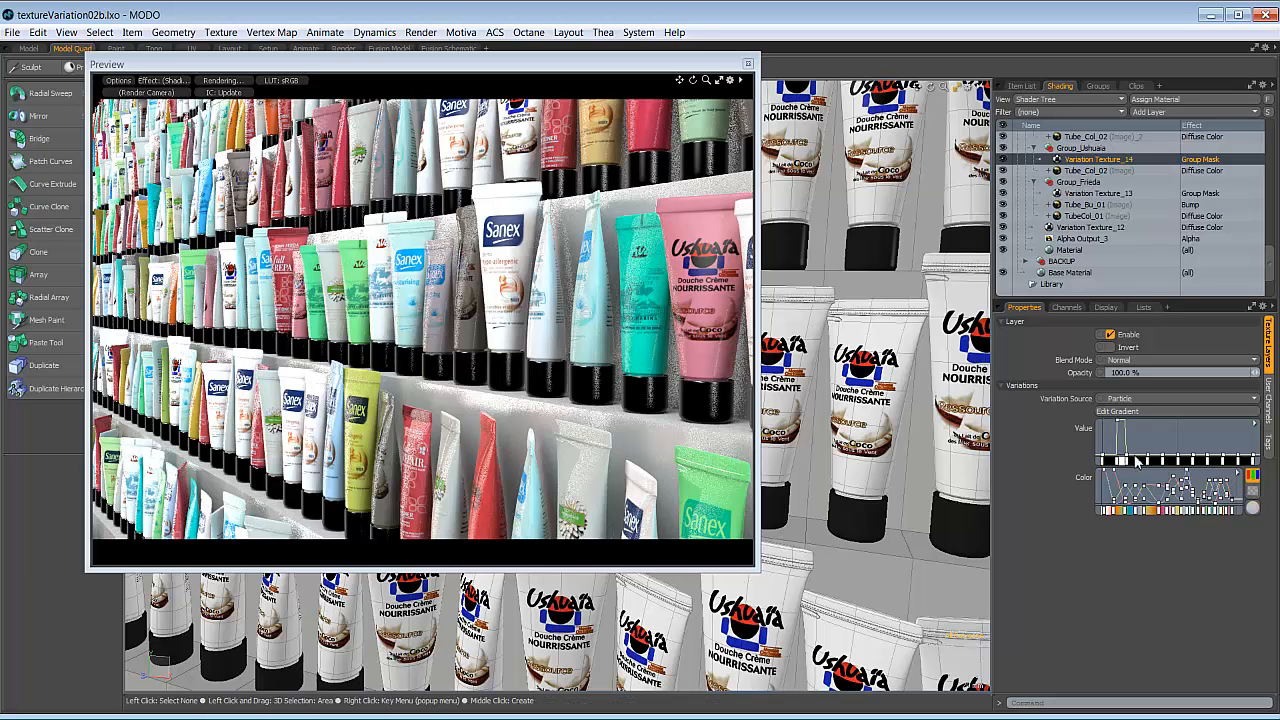
Step: Examine the value gradients of the variation masks in Group_Ushuaia_2 and Group_Ushuaia_Douche_2
scroll(1094, 248, up, 1)
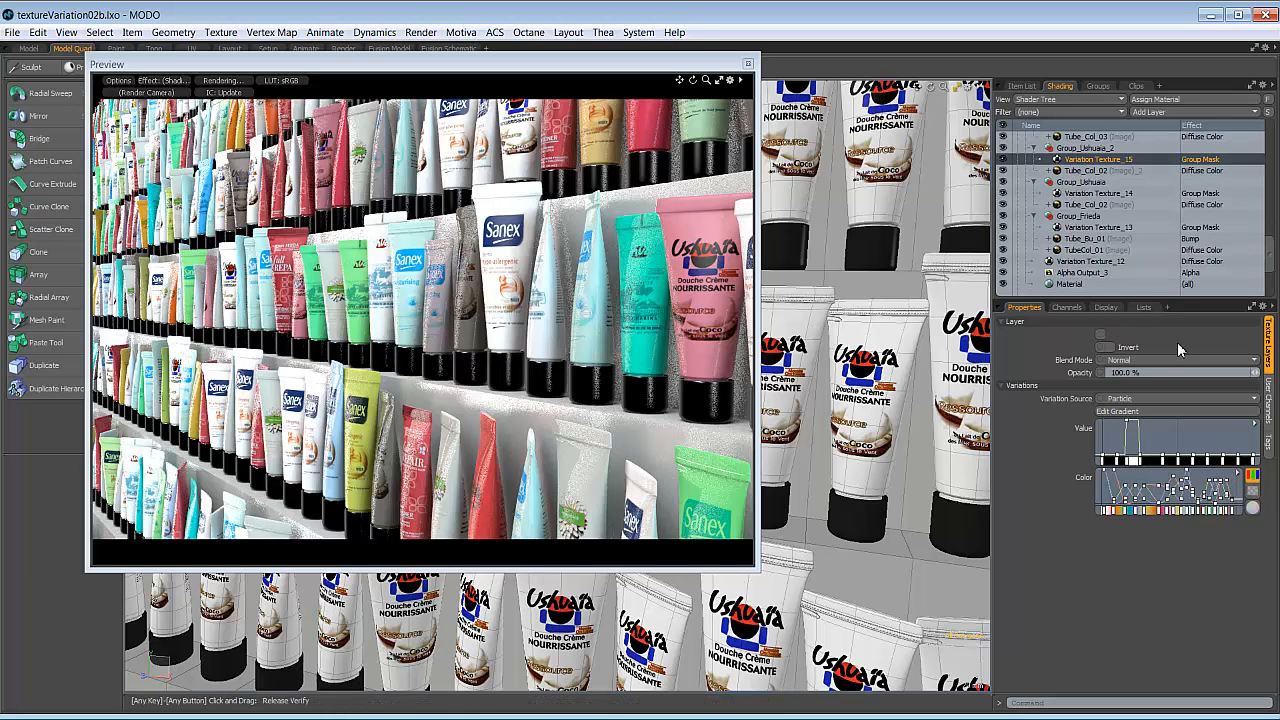
scroll(1095, 215, up, 5)
scroll(1100, 235, up, 5)
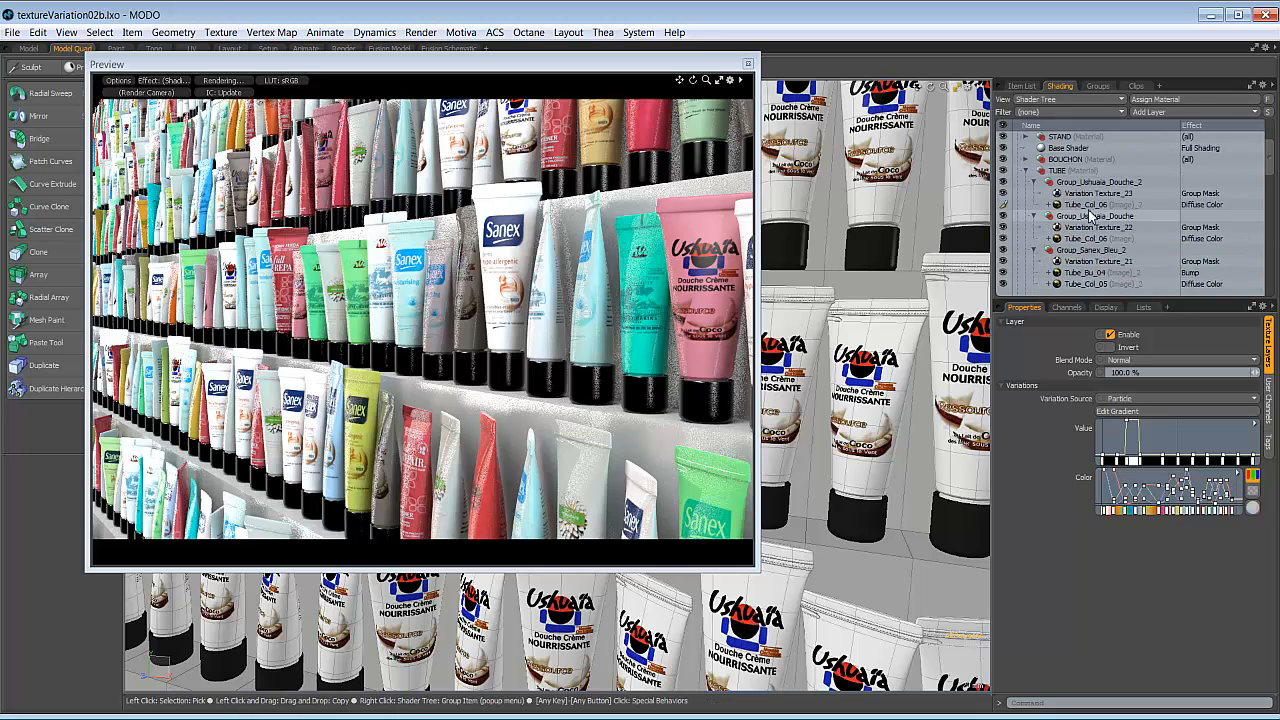
click(1097, 193)
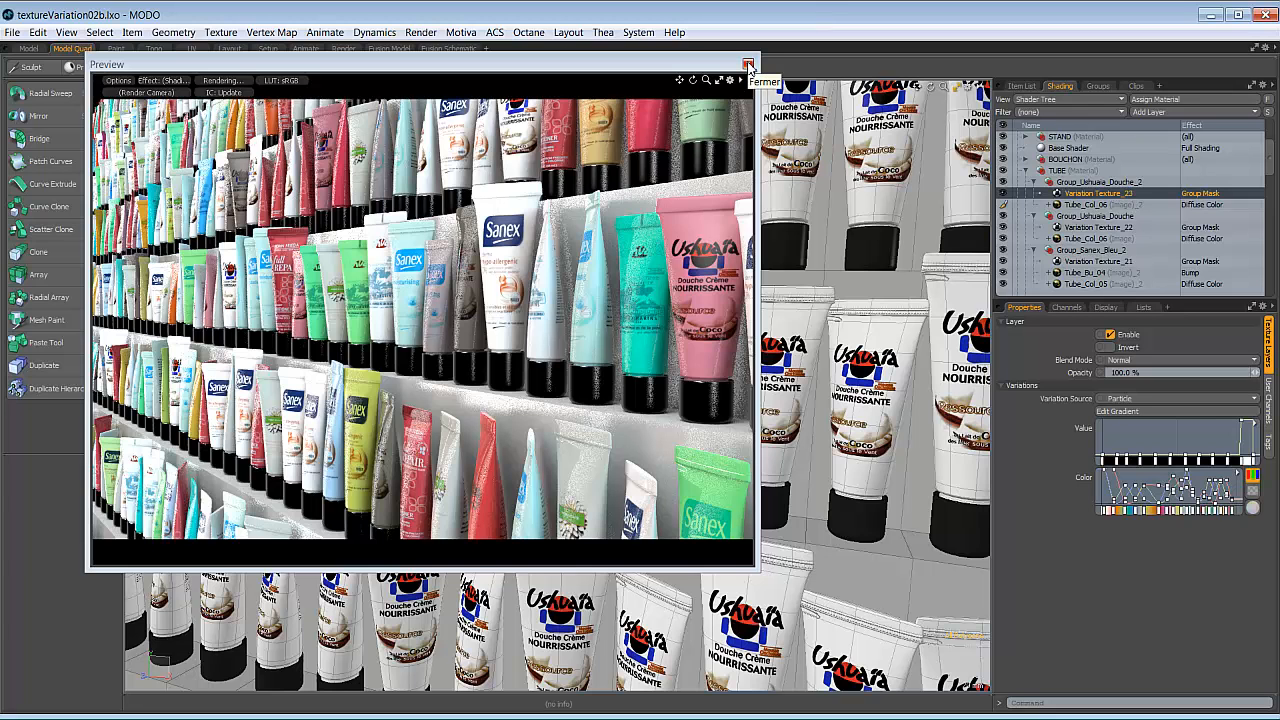
Step: Close the preview render, then expand and select the BOUCHON material group in the Shader Tree
click(748, 65)
click(1025, 159)
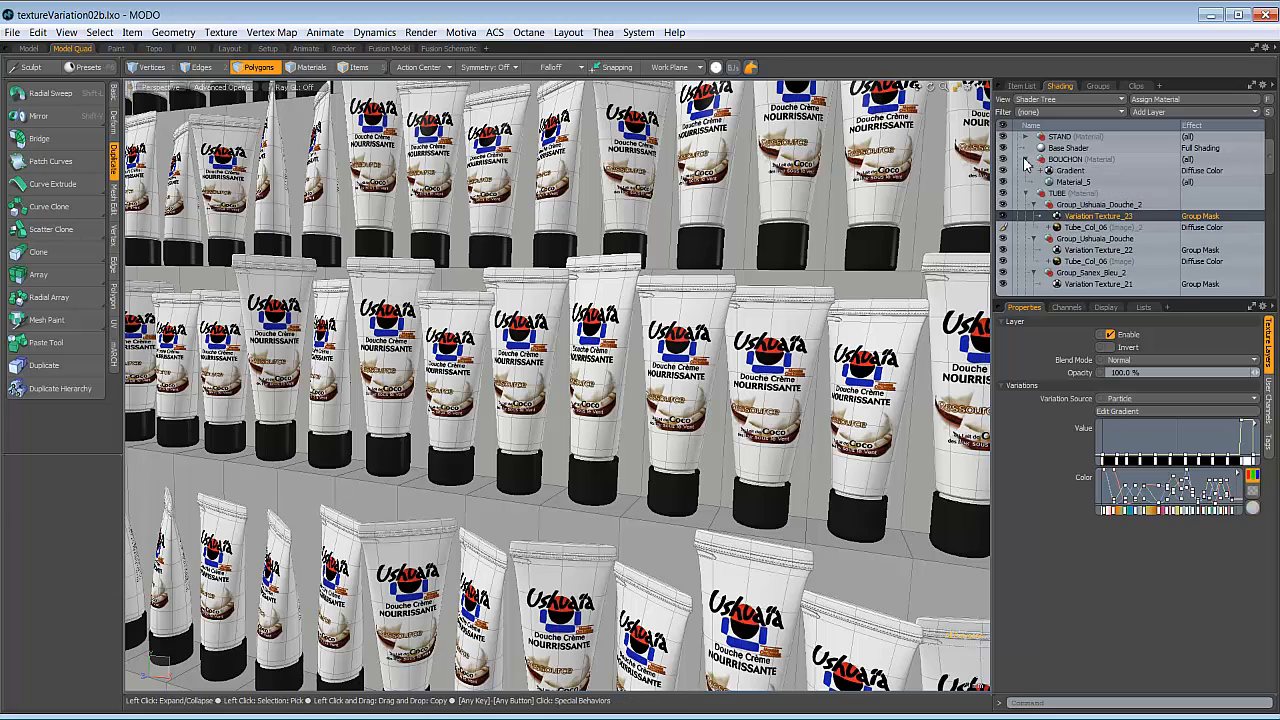
click(1065, 160)
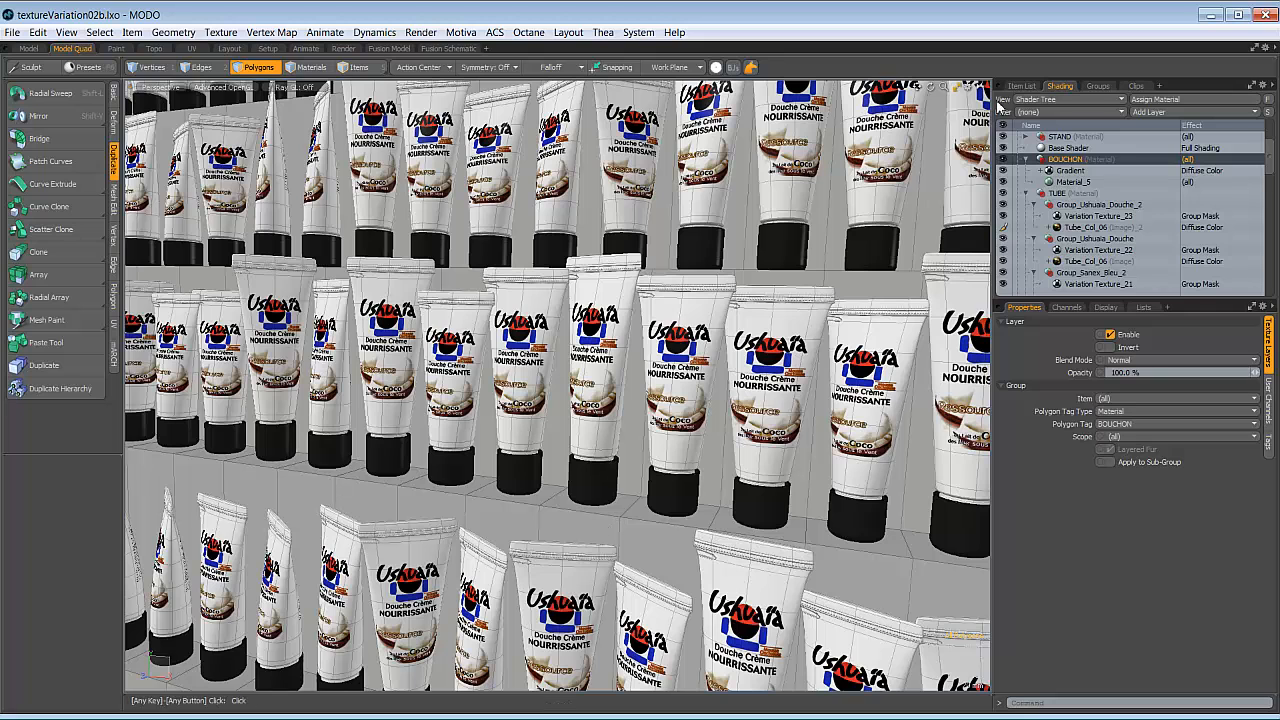
Step: Switch to Photoshop, open Bouchon.psd, enlarge its document window and activate the Move tool
key(alt+Tab)
key(Tab)
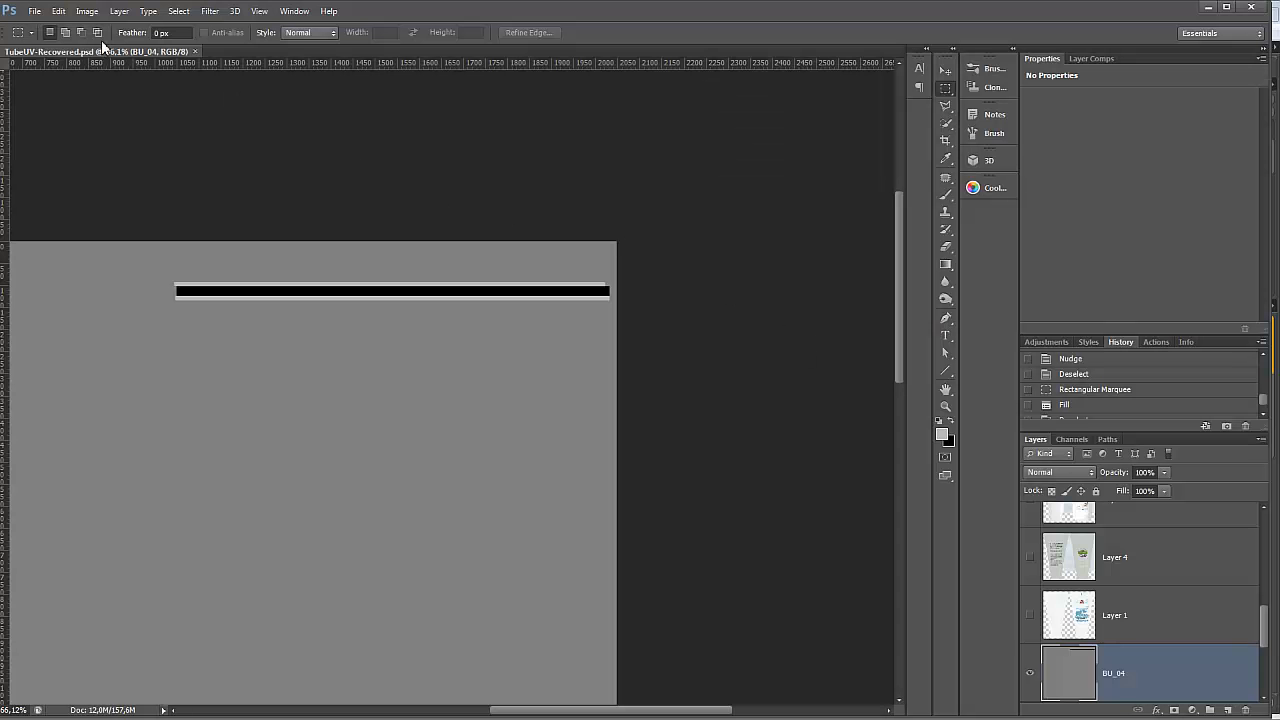
click(34, 10)
click(50, 40)
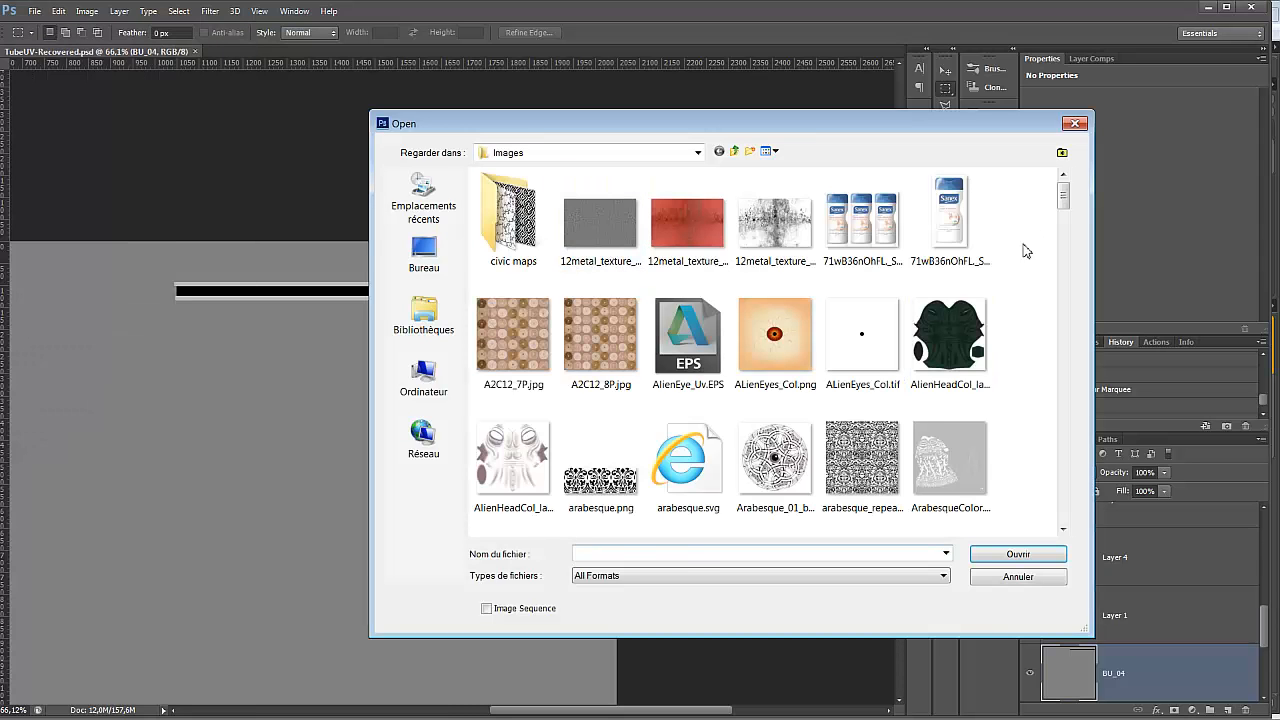
text(Bouchon.psd)
key(Return)
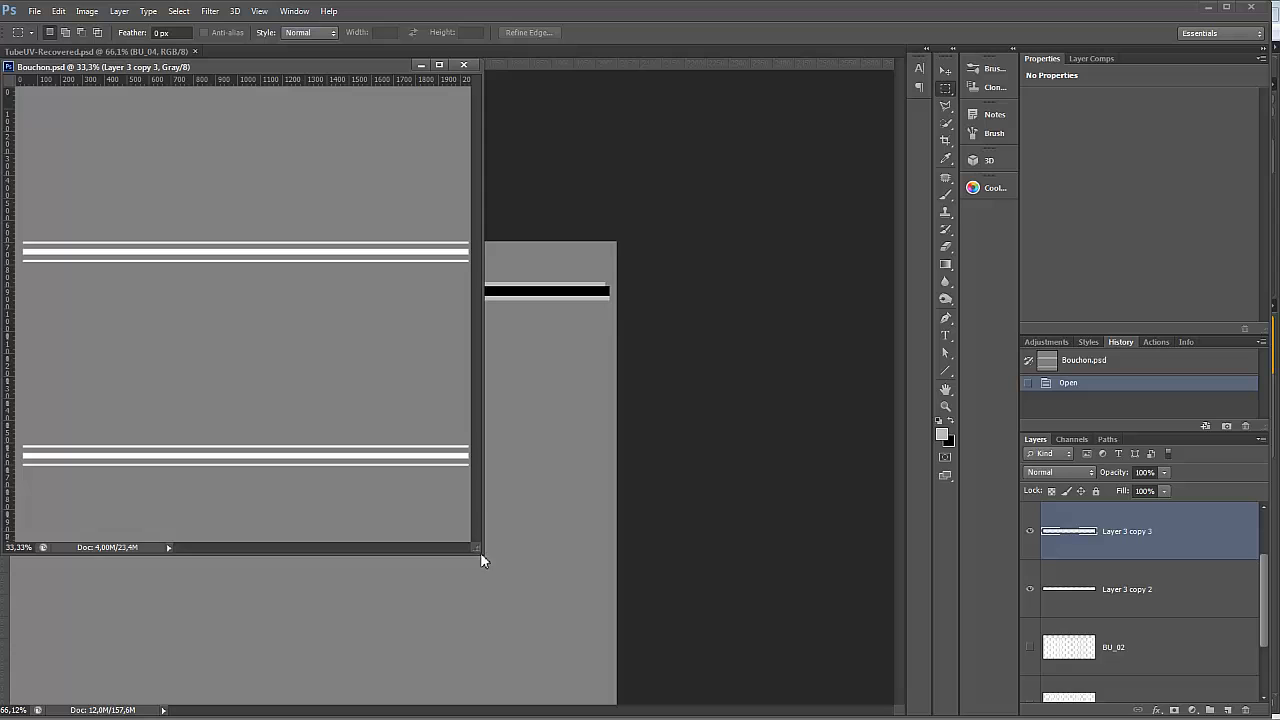
drag(480, 552, 786, 662)
click(948, 73)
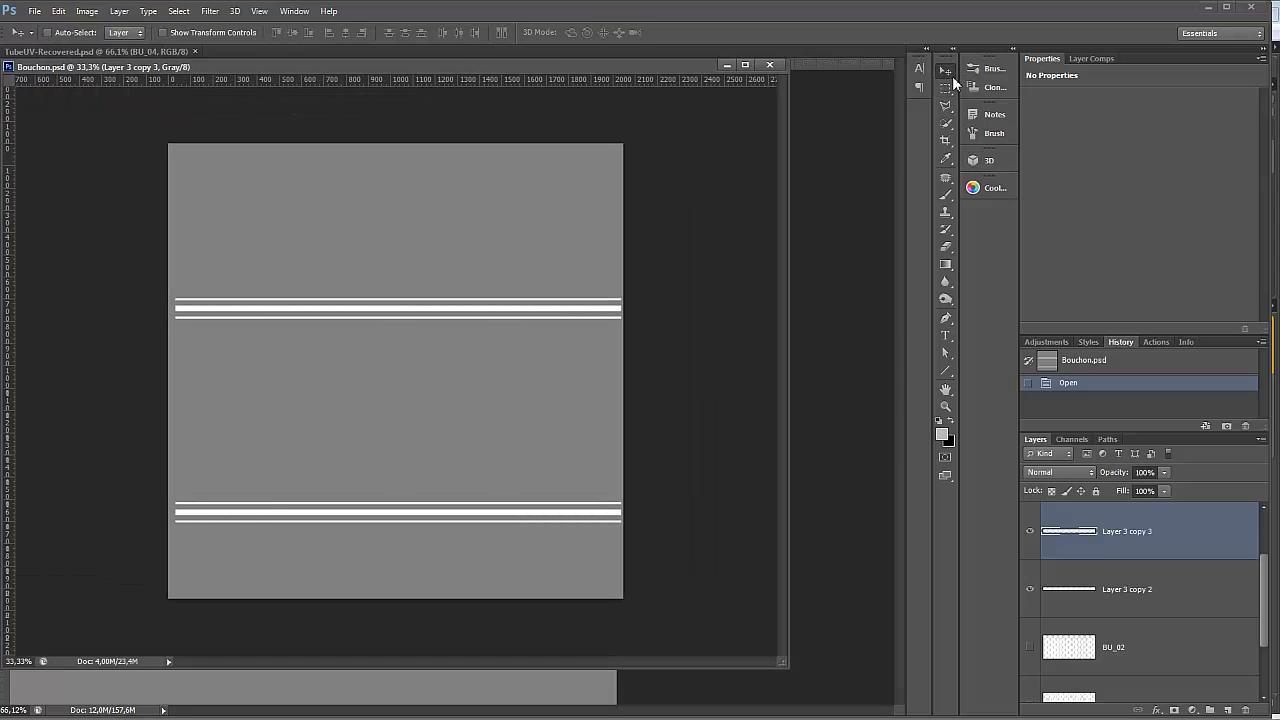
Step: Hide Layer 3 copy 3 and Layer 3 copy 2, and show the BU_02 stripes with the Layer 1 UV wireframe
click(1030, 531)
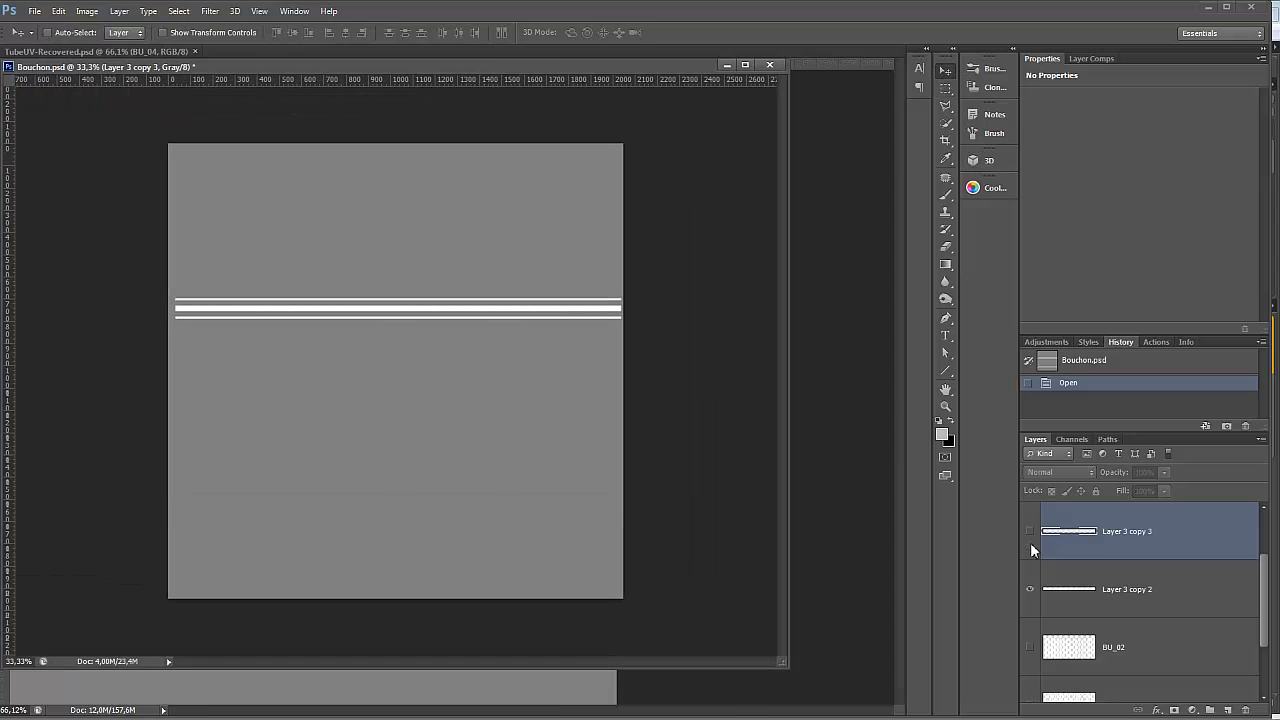
click(1030, 589)
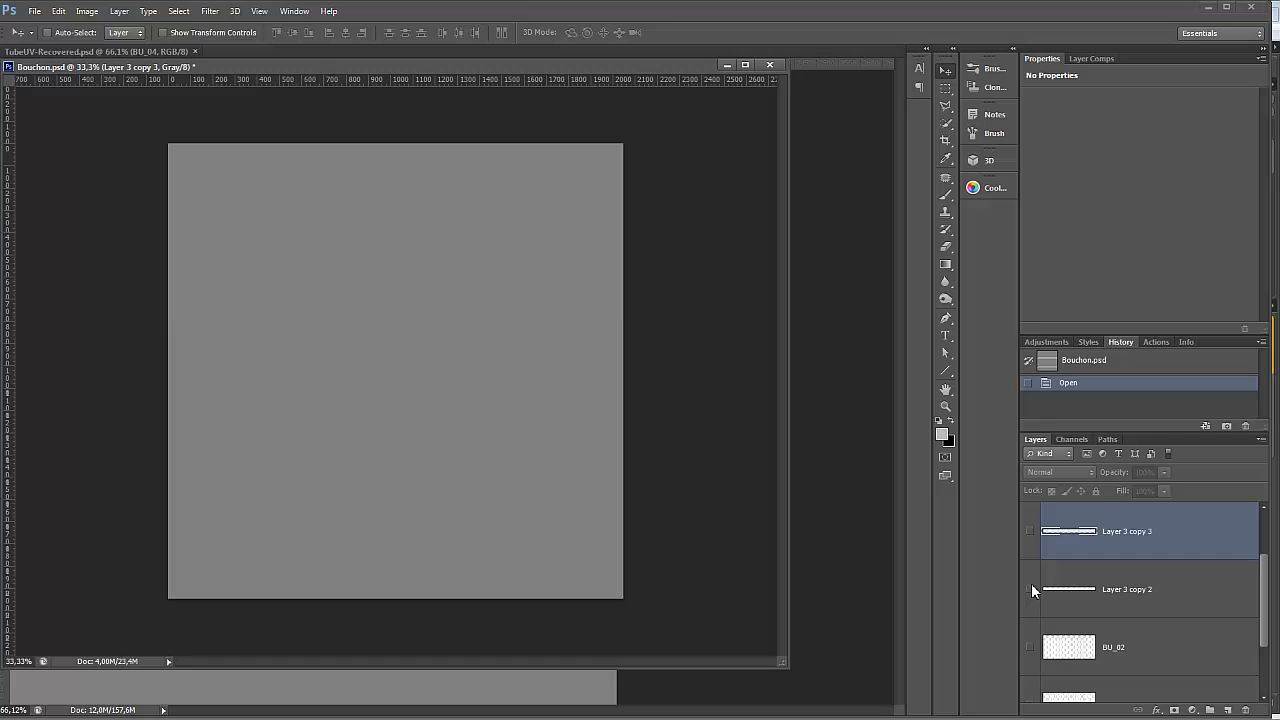
click(1031, 647)
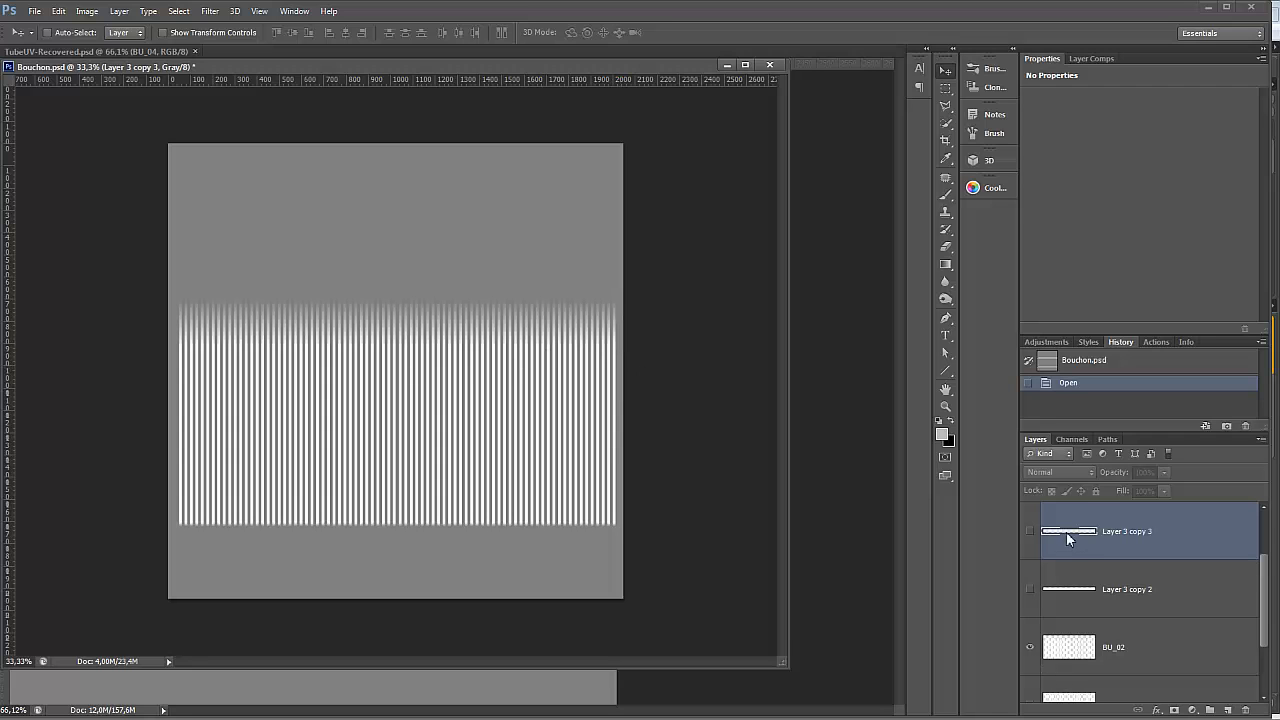
scroll(1090, 580, up, 2)
click(1030, 531)
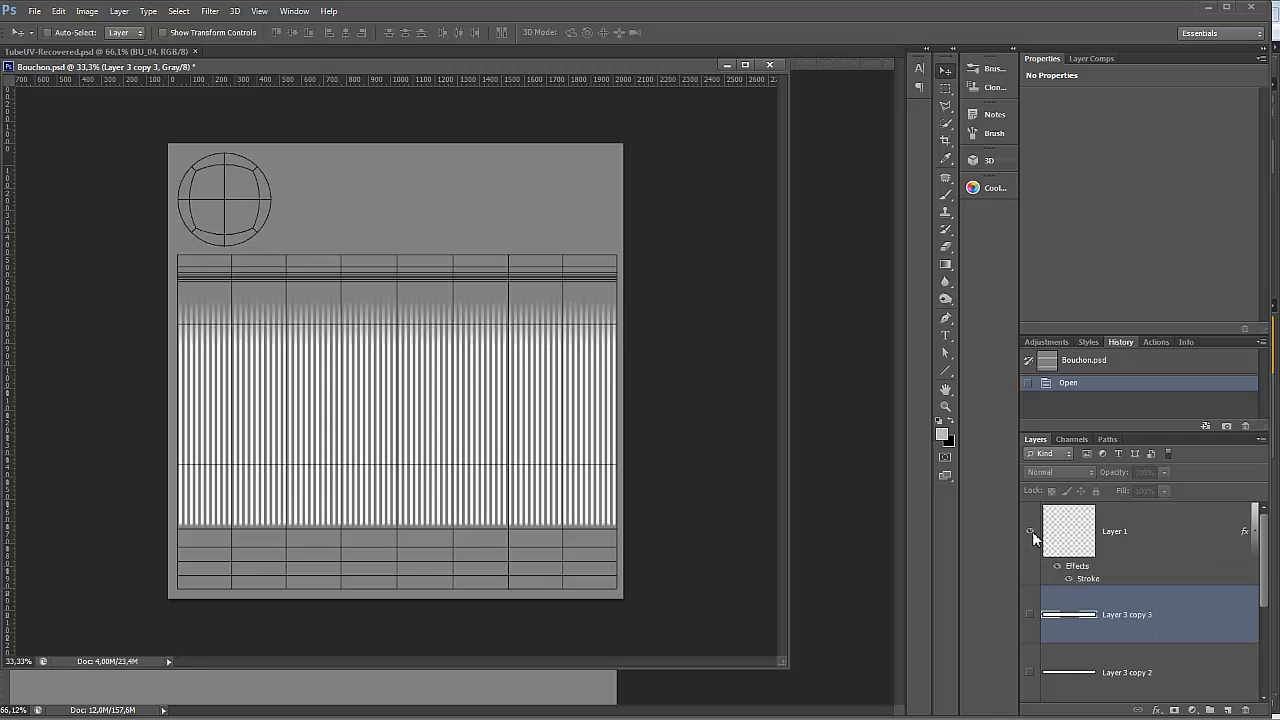
Step: Enlarge the Bouchon.psd window further, hide the BU_02 layer and show the BU_01 stripes instead
drag(782, 662, 844, 705)
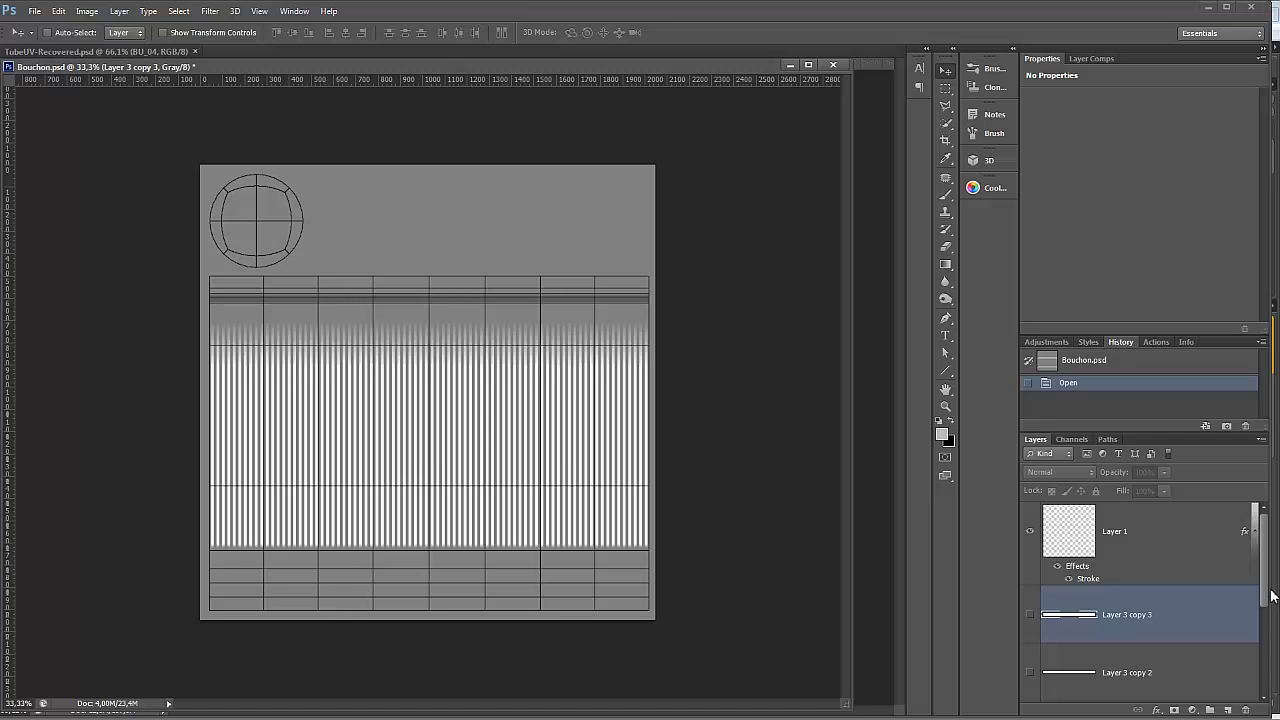
drag(1265, 596, 1266, 675)
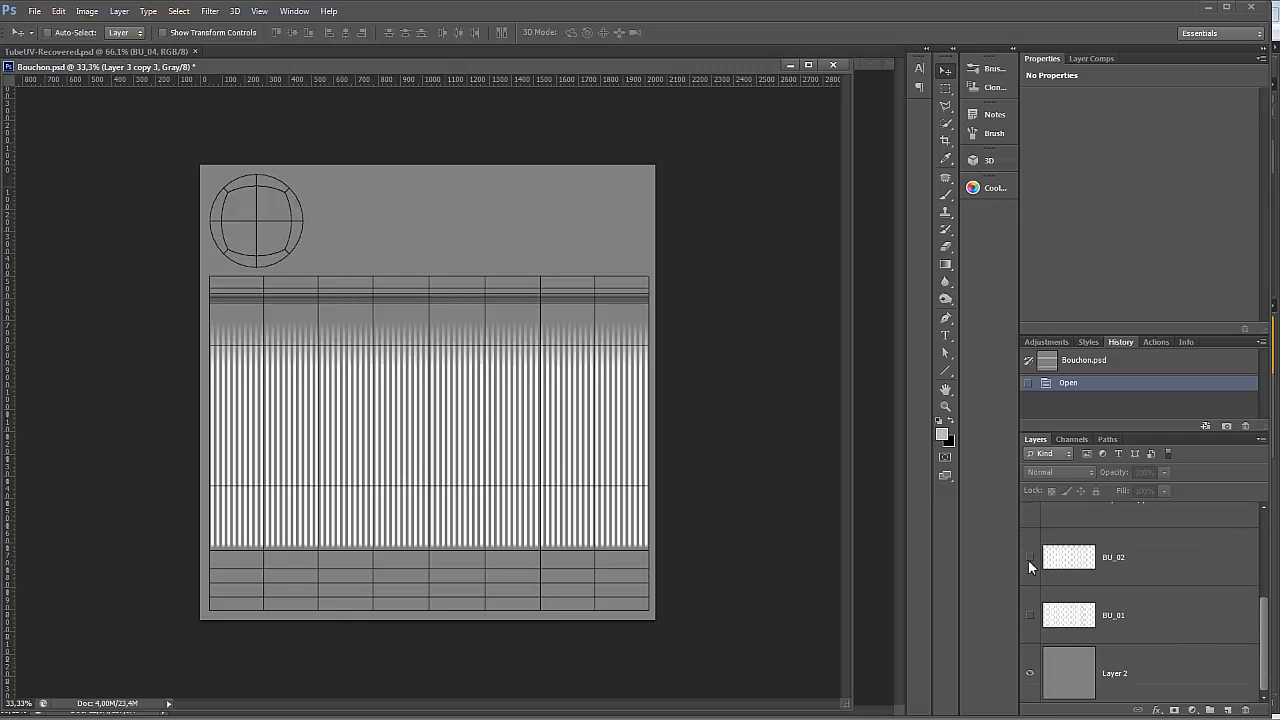
click(1029, 557)
click(1030, 615)
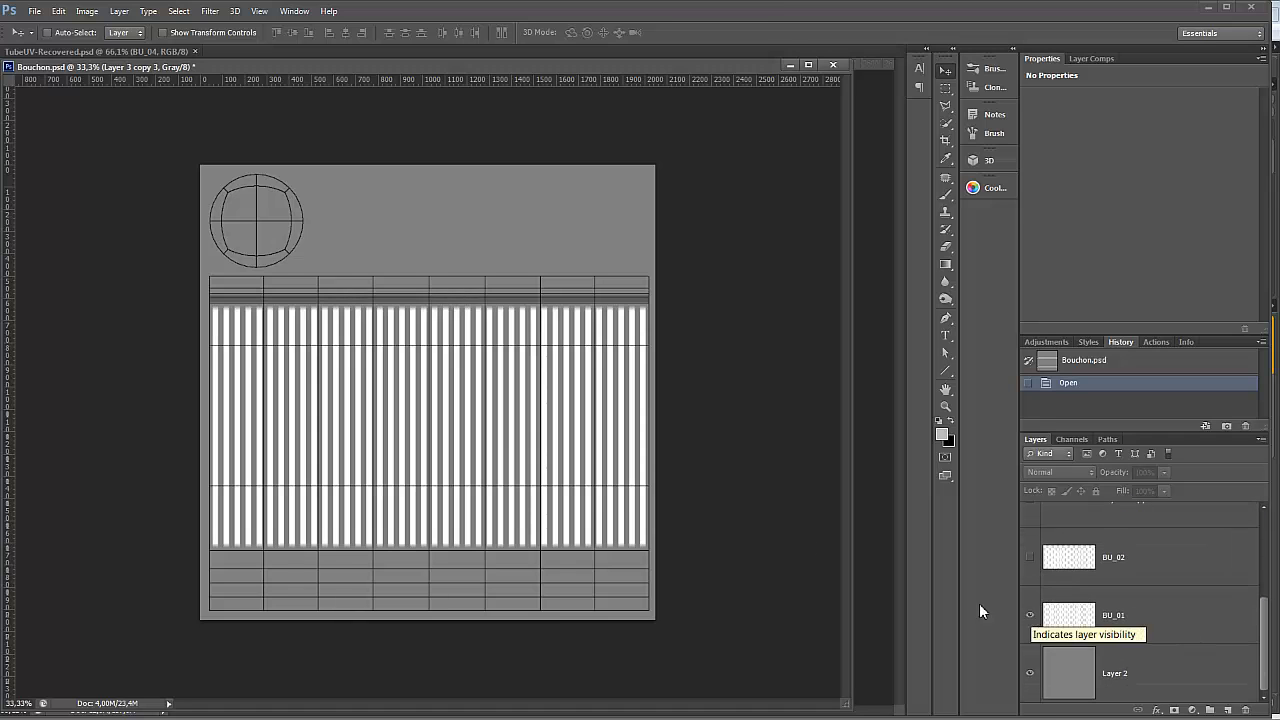
Step: Examine how the upper and lower ends of the BU_01 stripes line up with the cap's UV wireframe
alt+scroll(590, 296, up, 4)
alt+scroll(604, 292, up, 3)
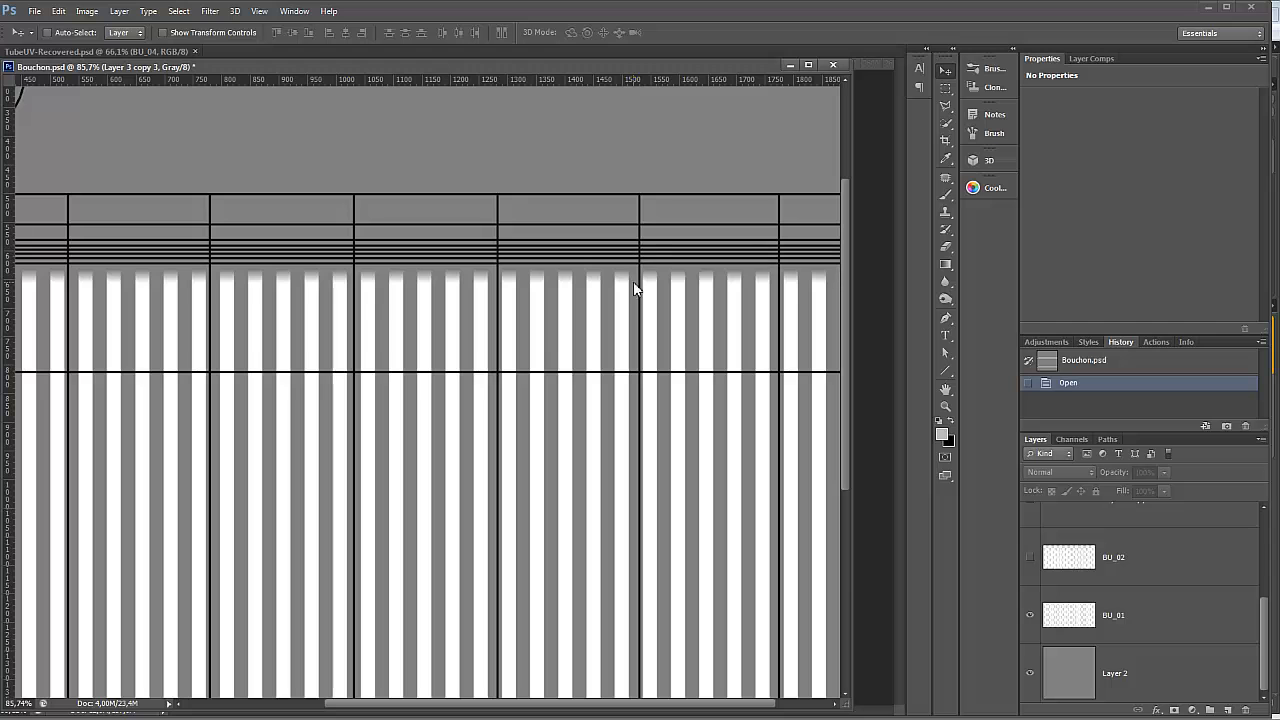
alt+scroll(659, 240, down, 6)
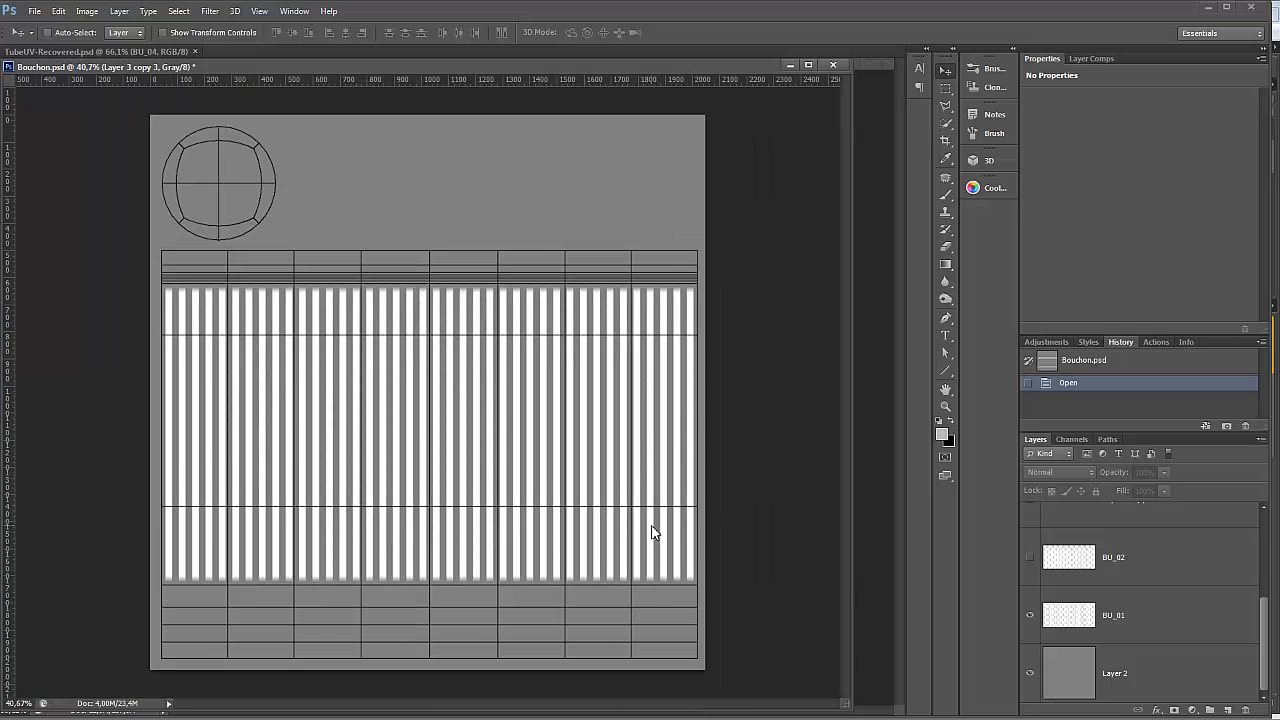
alt+scroll(644, 602, up, 4)
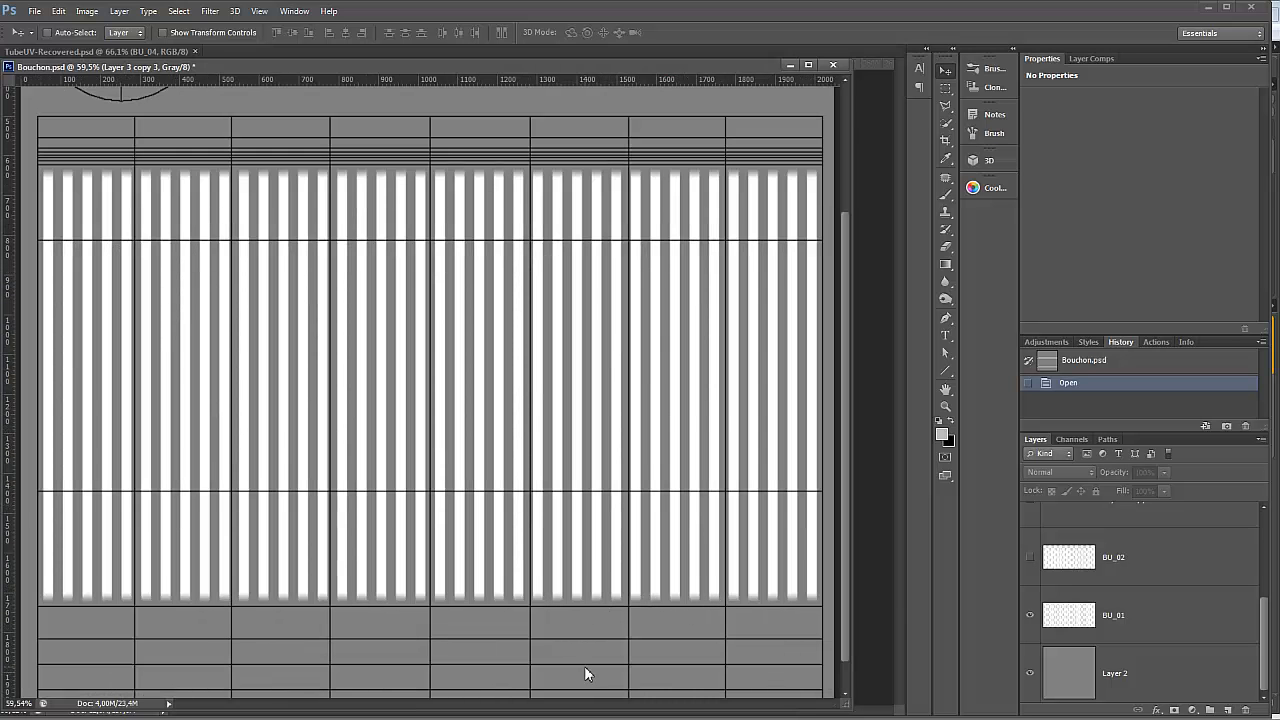
alt+scroll(624, 605, down, 2)
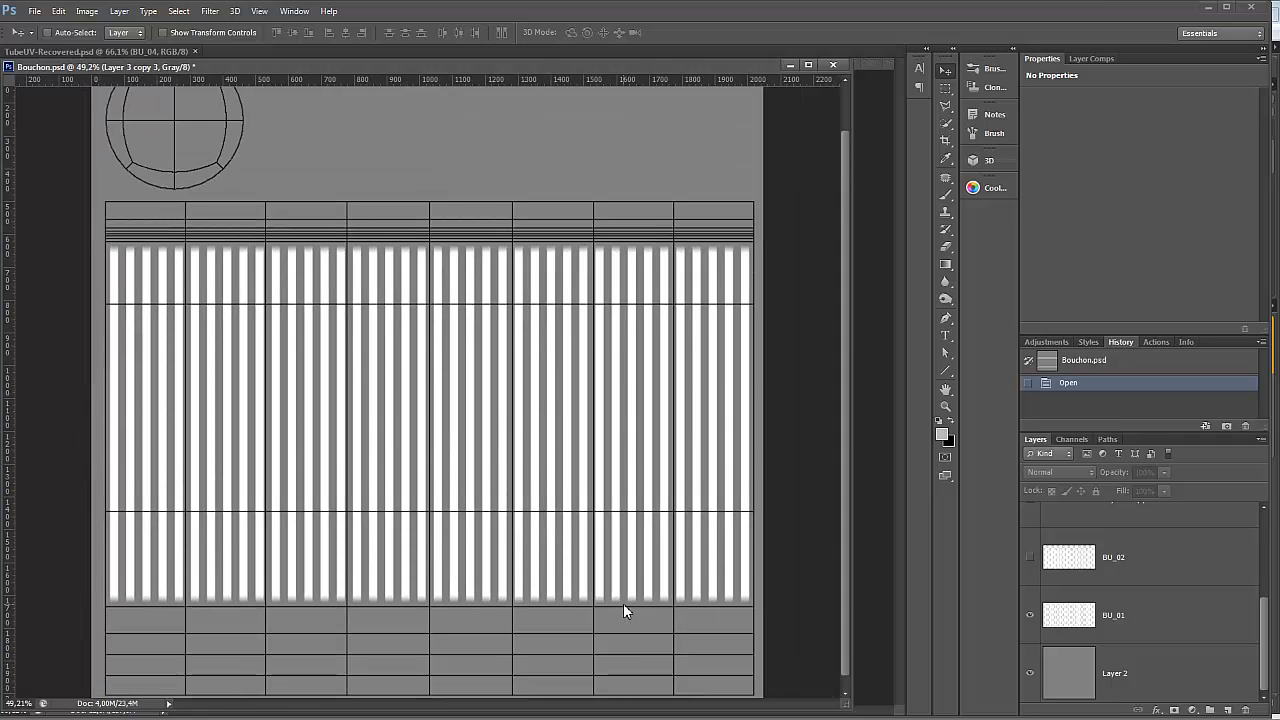
alt+scroll(627, 593, up, 4)
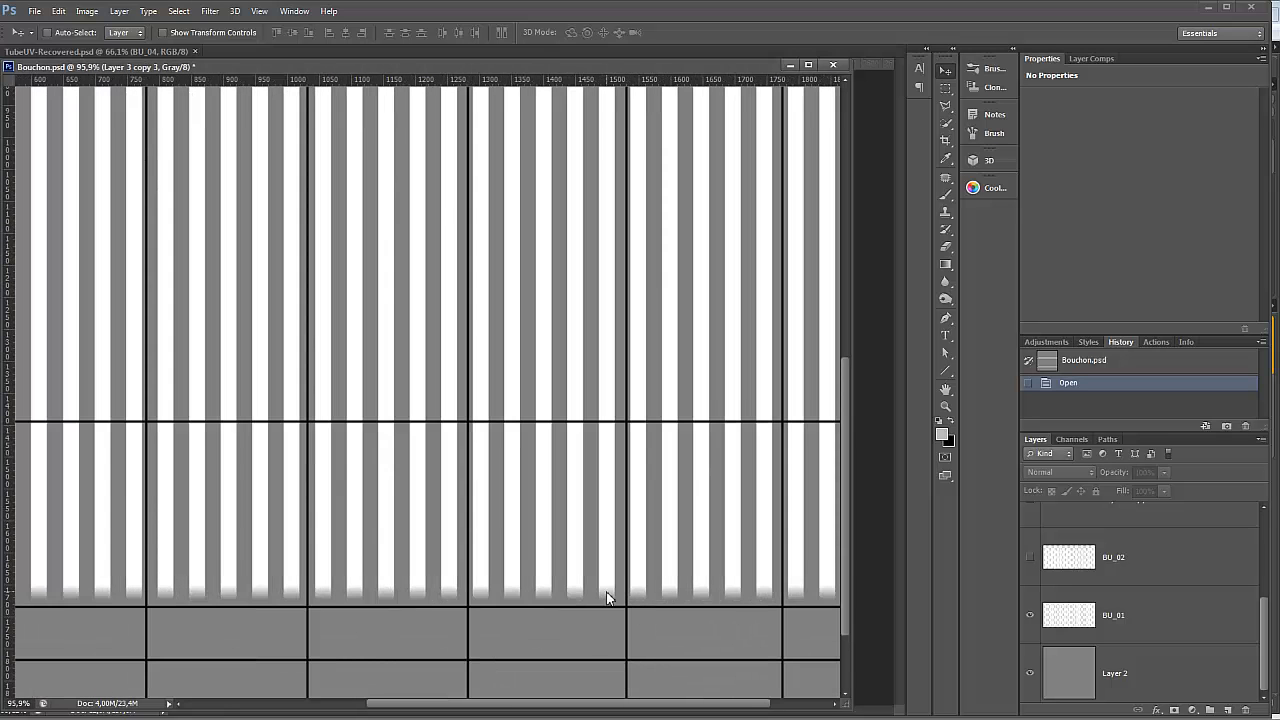
alt+scroll(662, 218, down, 3)
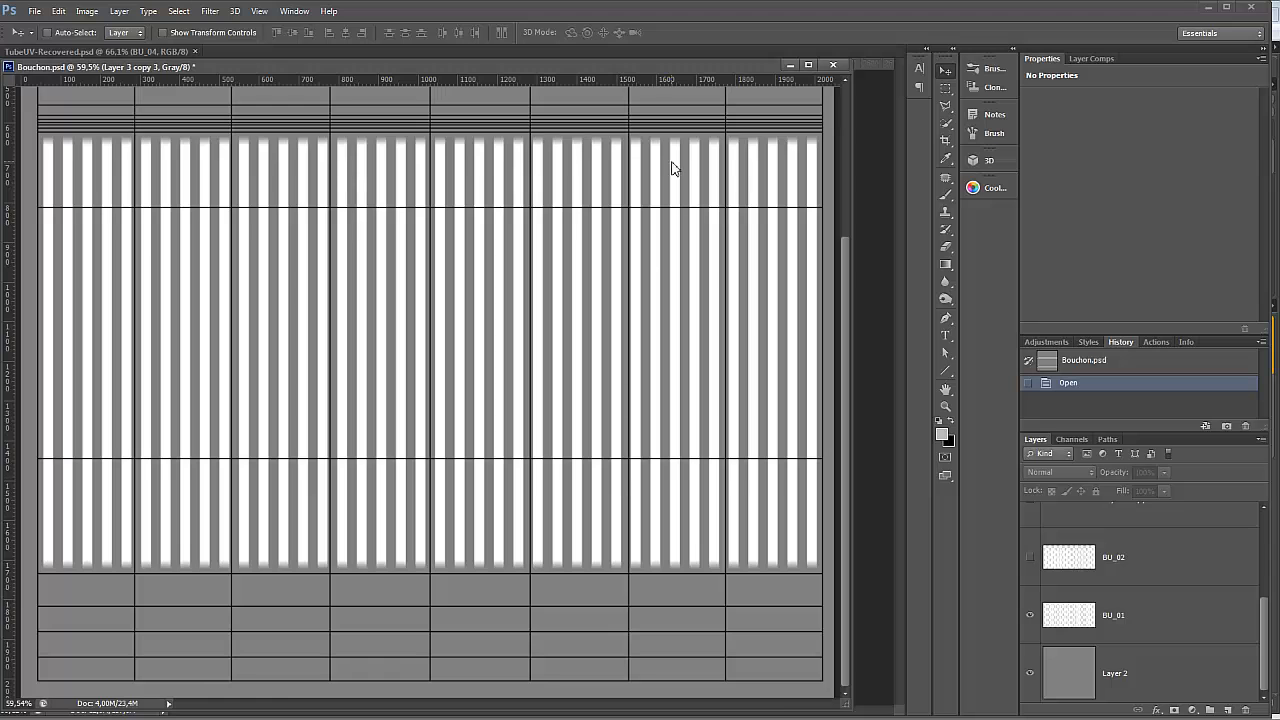
alt+scroll(672, 150, up, 6)
alt+scroll(711, 152, down, 4)
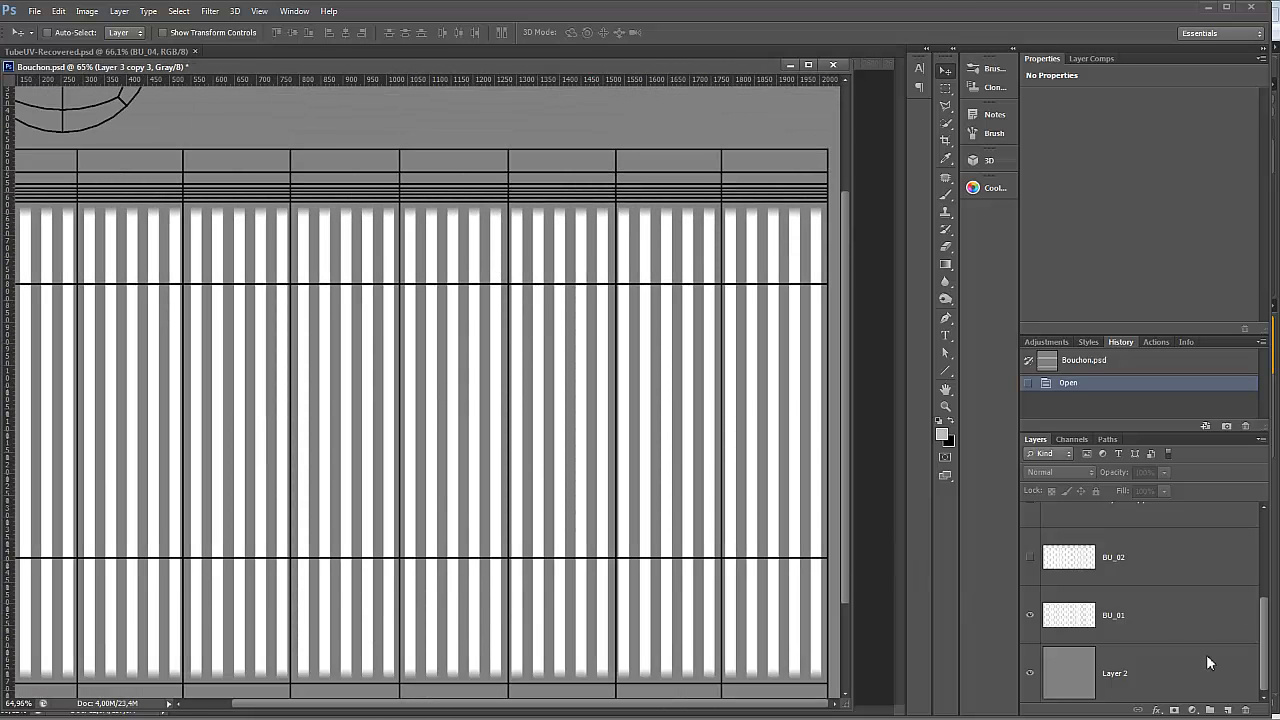
Step: Turn the grey background Layer 2 off and on again and look over the rest of the layer stack
click(1030, 673)
click(1030, 673)
drag(1265, 655, 1264, 495)
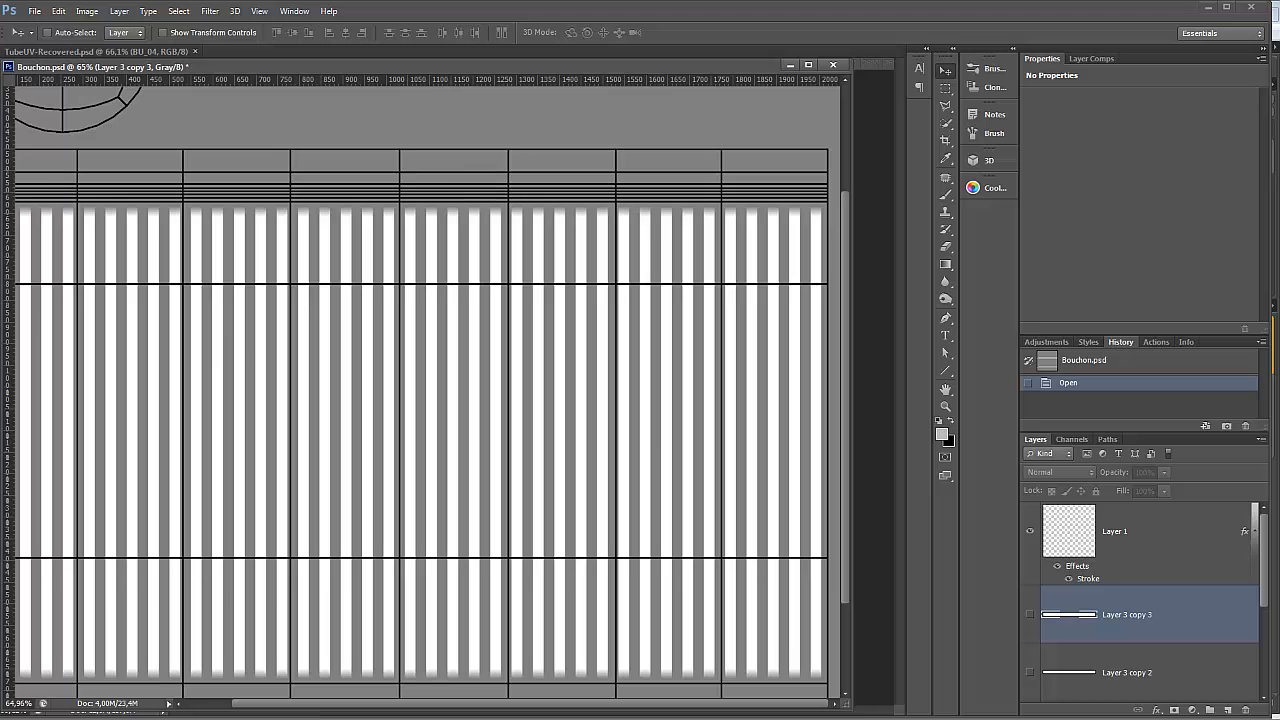
Step: Switch back to MODO and add the Bouchon_Bu image from the clip browser as a layer in the BOUCHON material
key(alt+Tab)
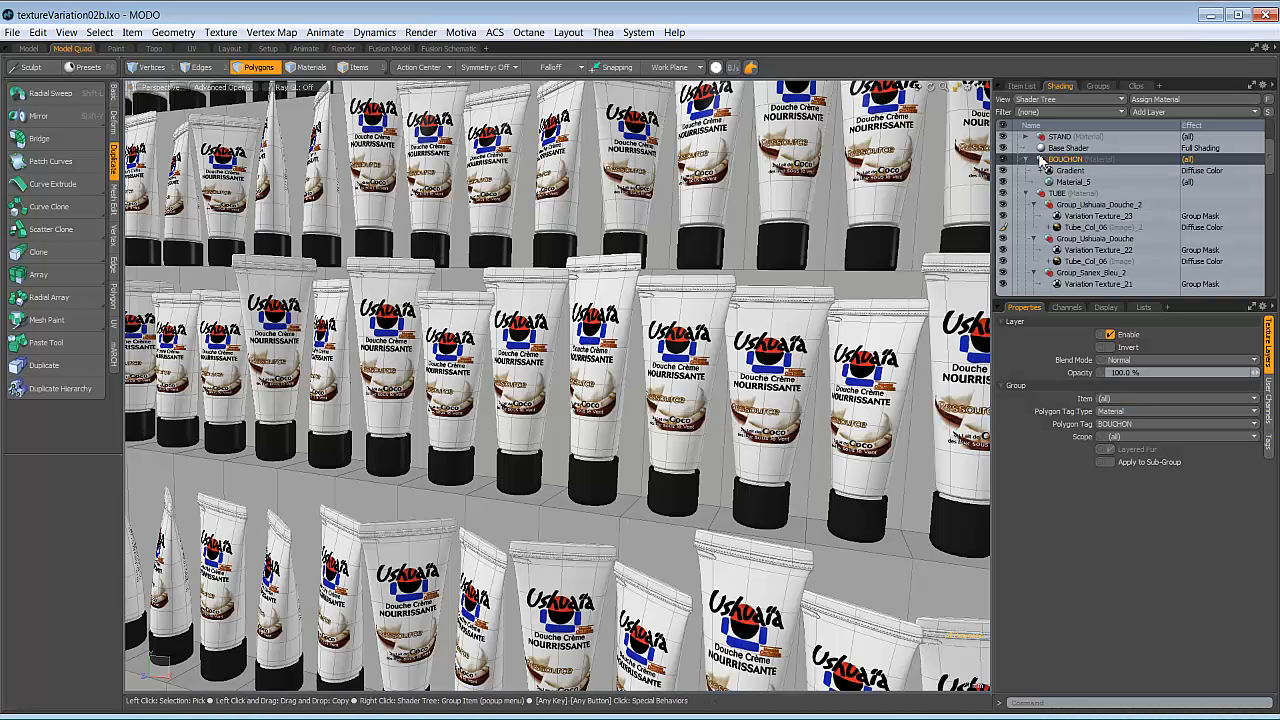
click(1157, 113)
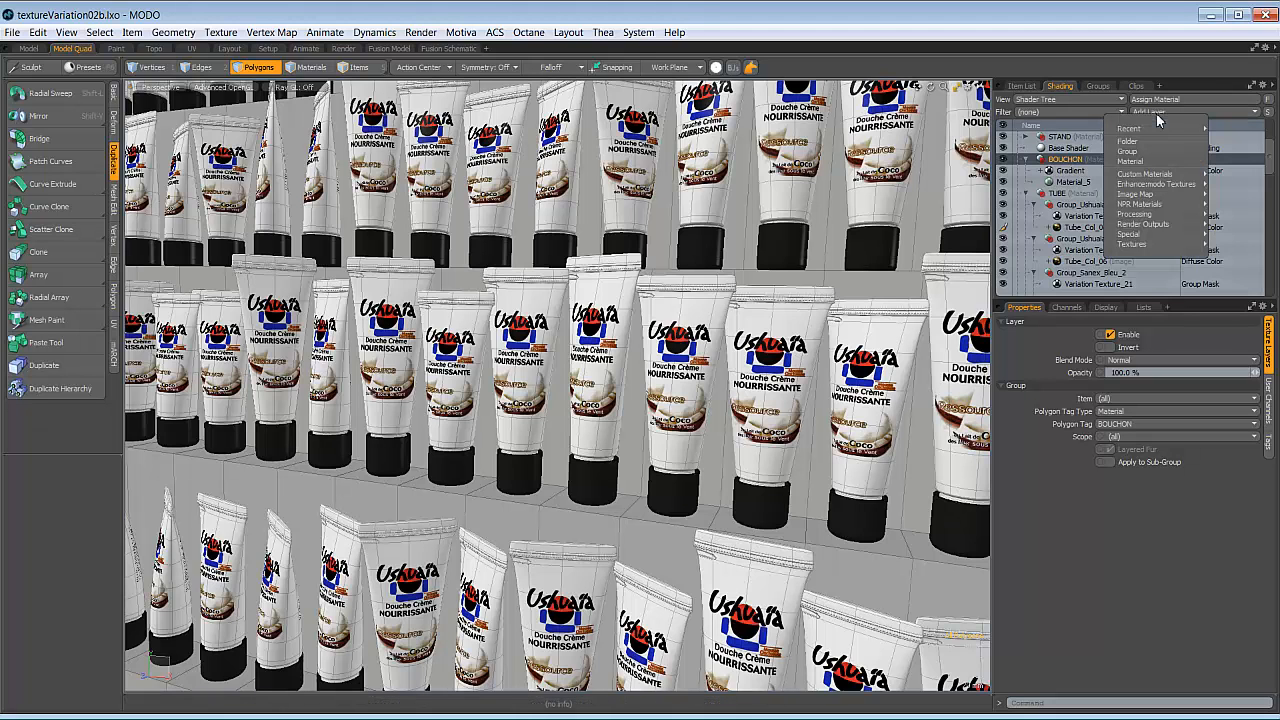
mouse_move(1150, 238)
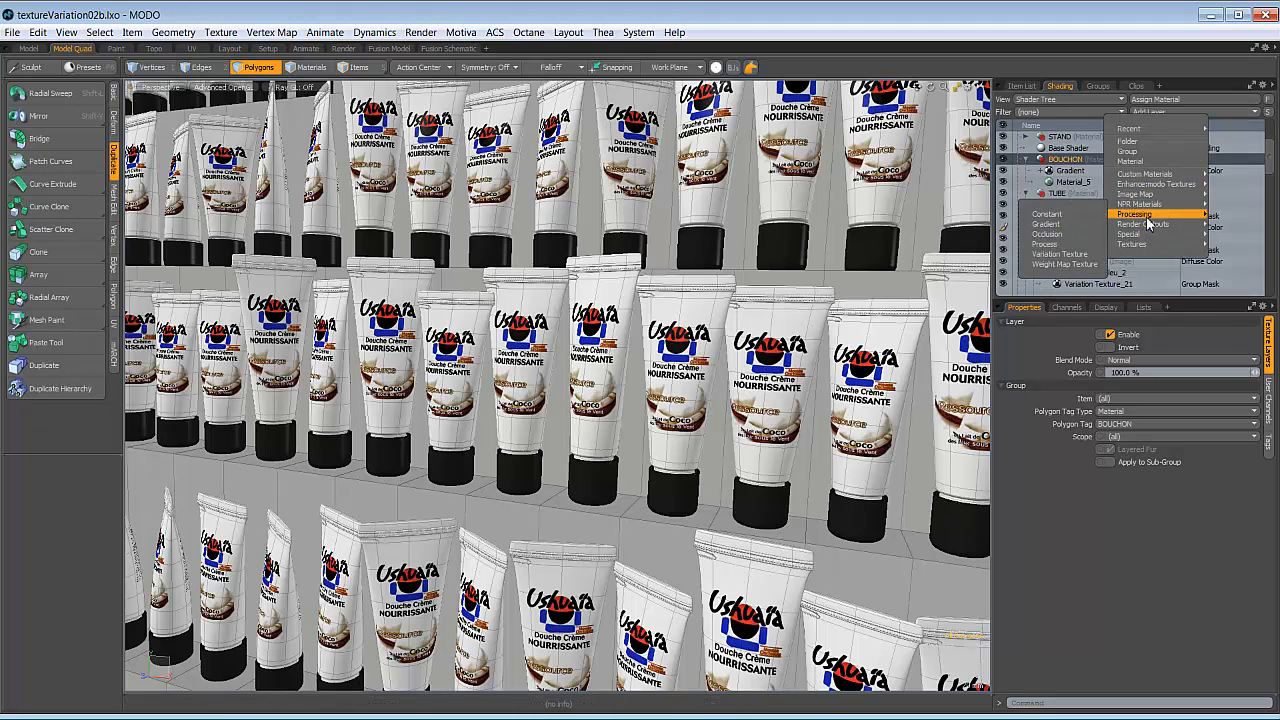
mouse_move(1140, 194)
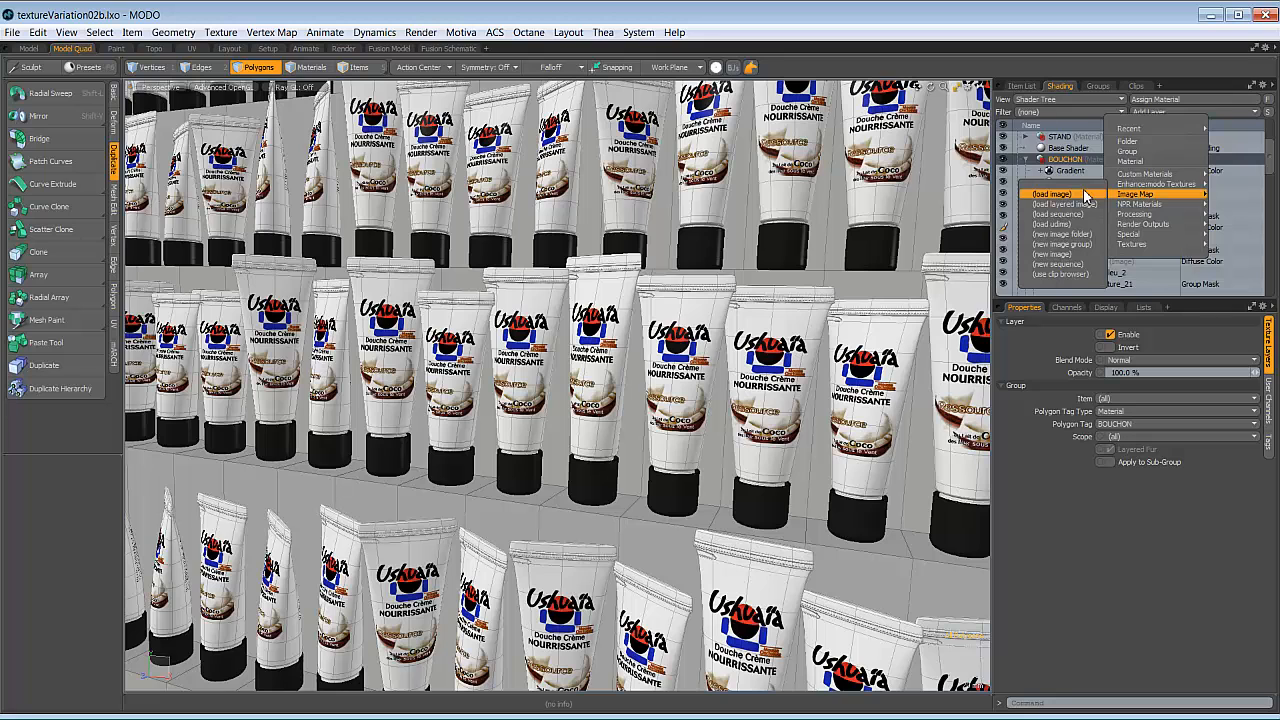
click(1065, 275)
drag(1271, 445, 1272, 487)
click(1220, 484)
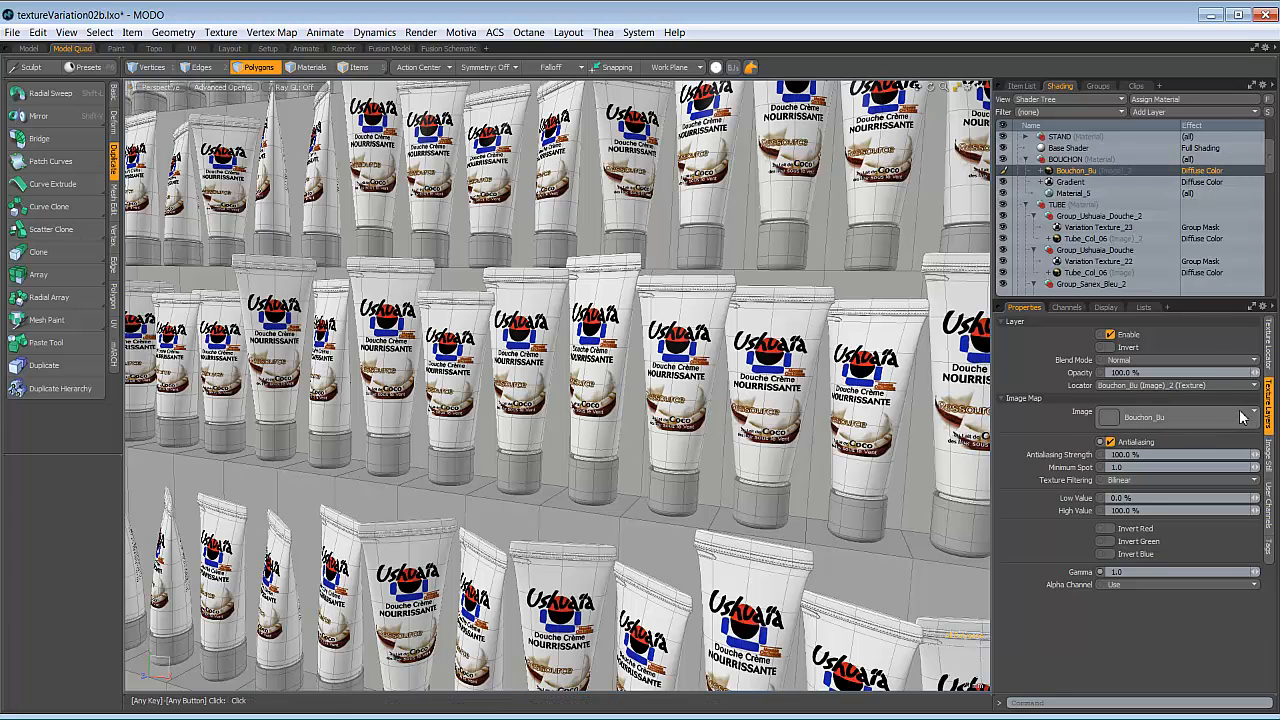
Step: Set the UV map of the Bouchon_Bu image's texture locator to Bouchon
click(1268, 345)
click(1160, 542)
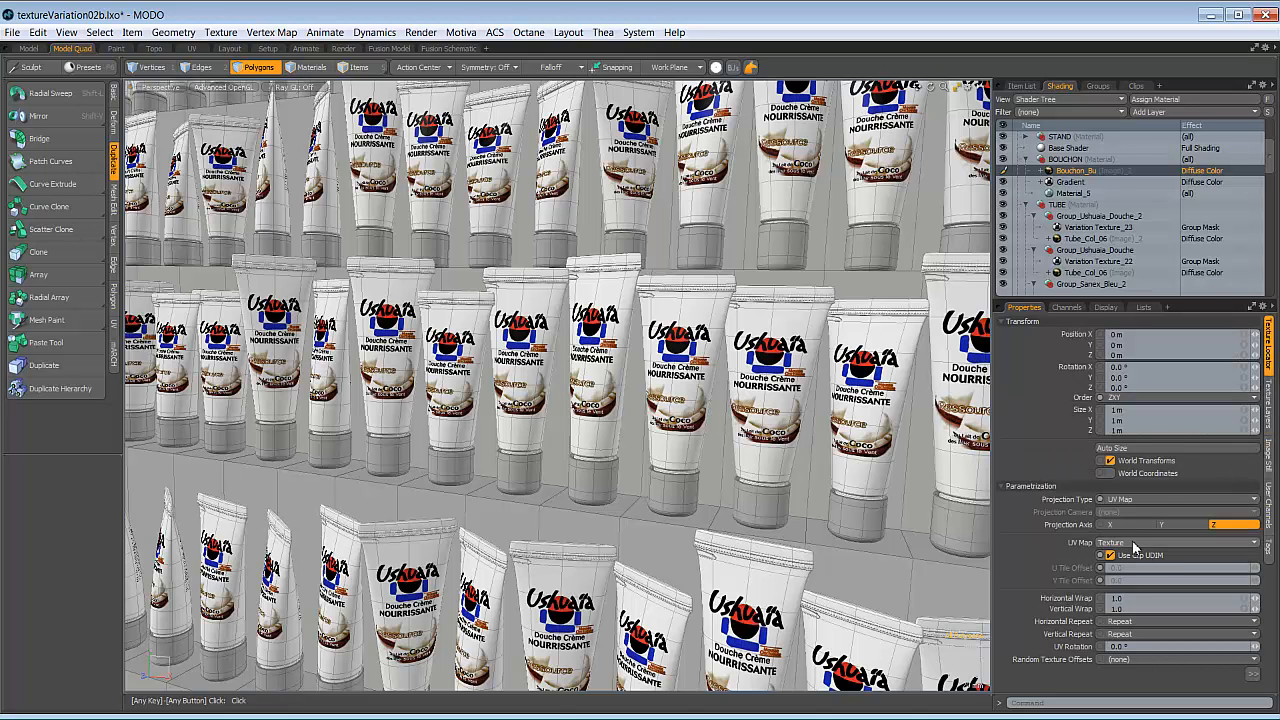
click(1131, 535)
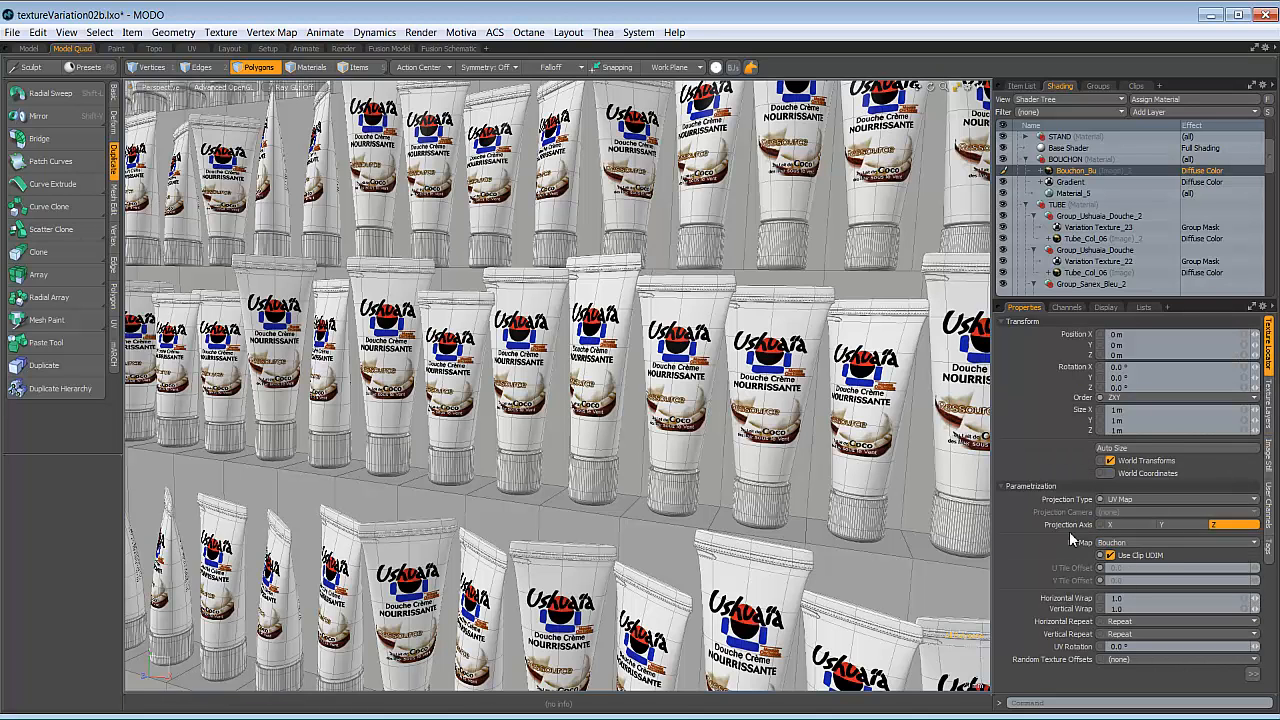
Step: Change the effect of the Bouchon_Bu image layer to Bump
alt+drag(620, 480, 690, 445)
right_click(1202, 171)
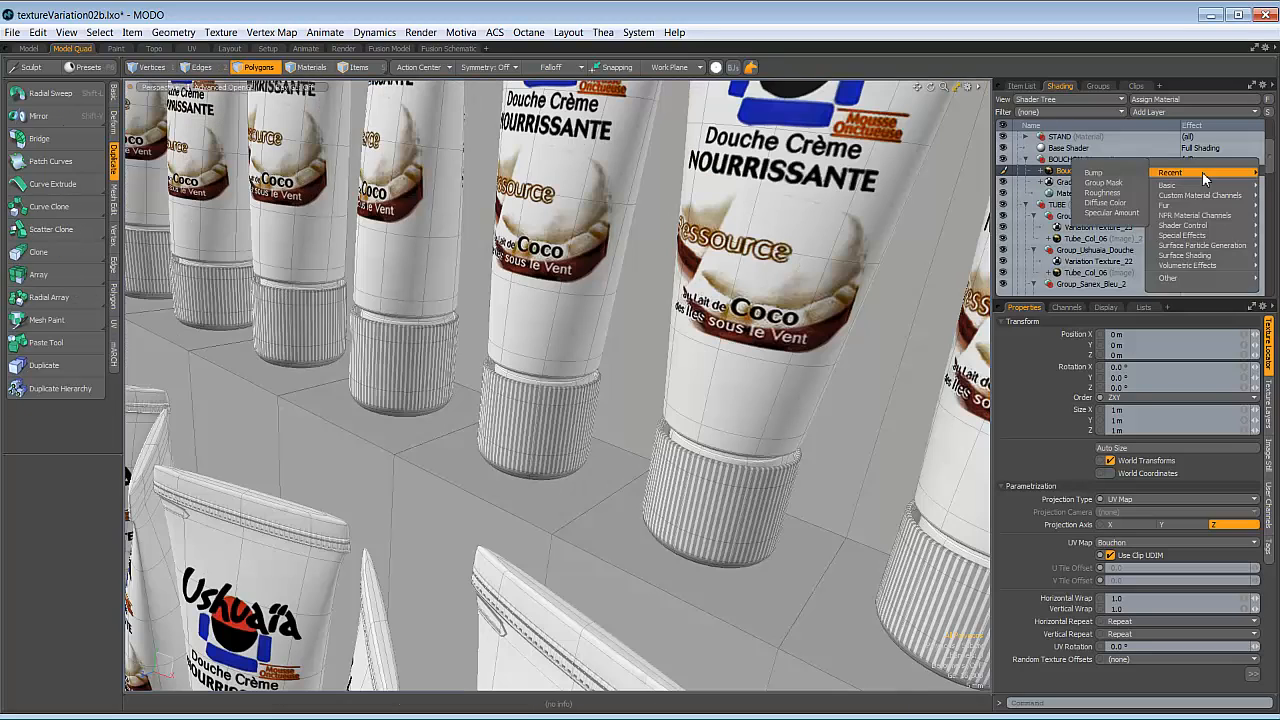
click(1126, 174)
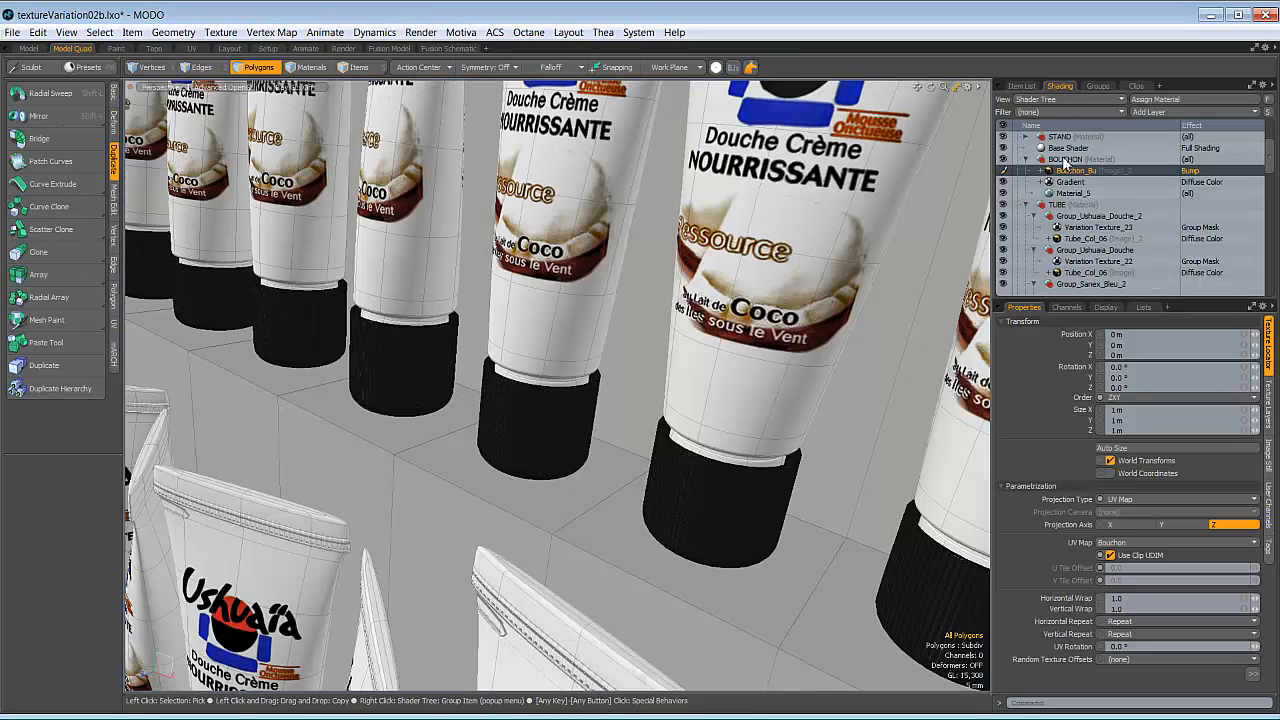
Step: Duplicate the Bouchon_Bu bump layer within the BOUCHON material
alt+drag(824, 492, 672, 522)
right_click(1077, 176)
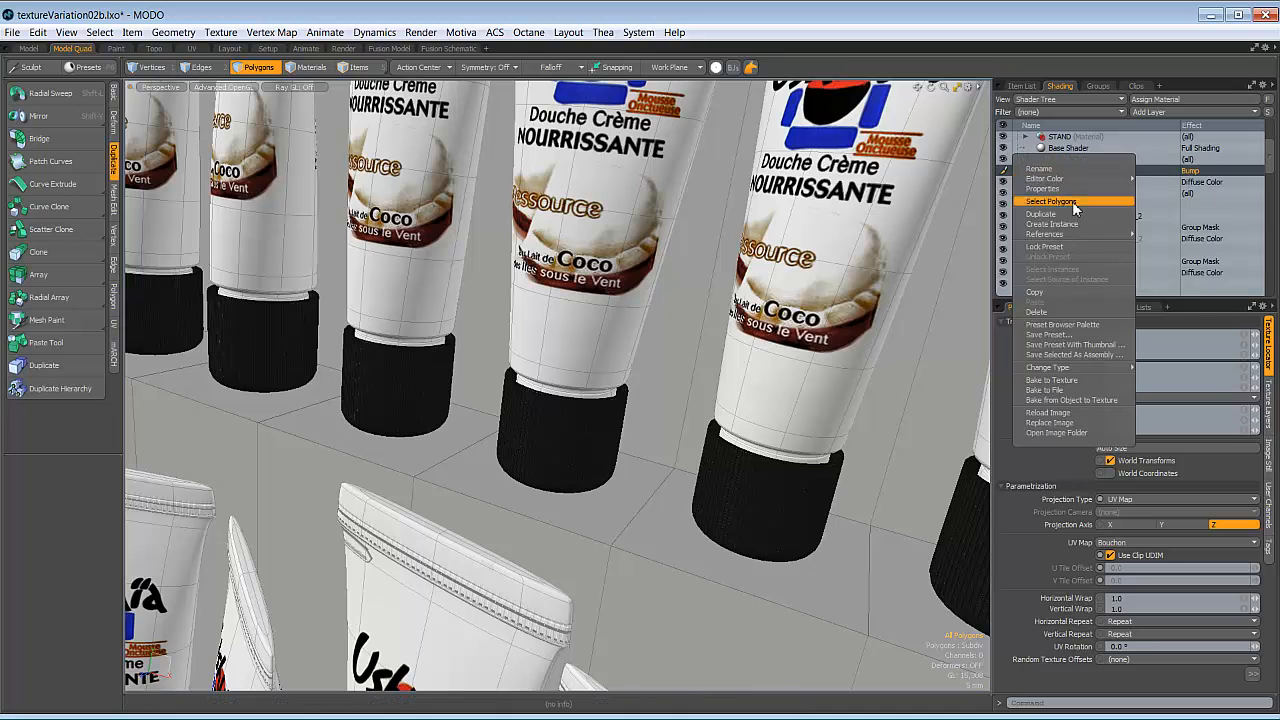
click(1072, 213)
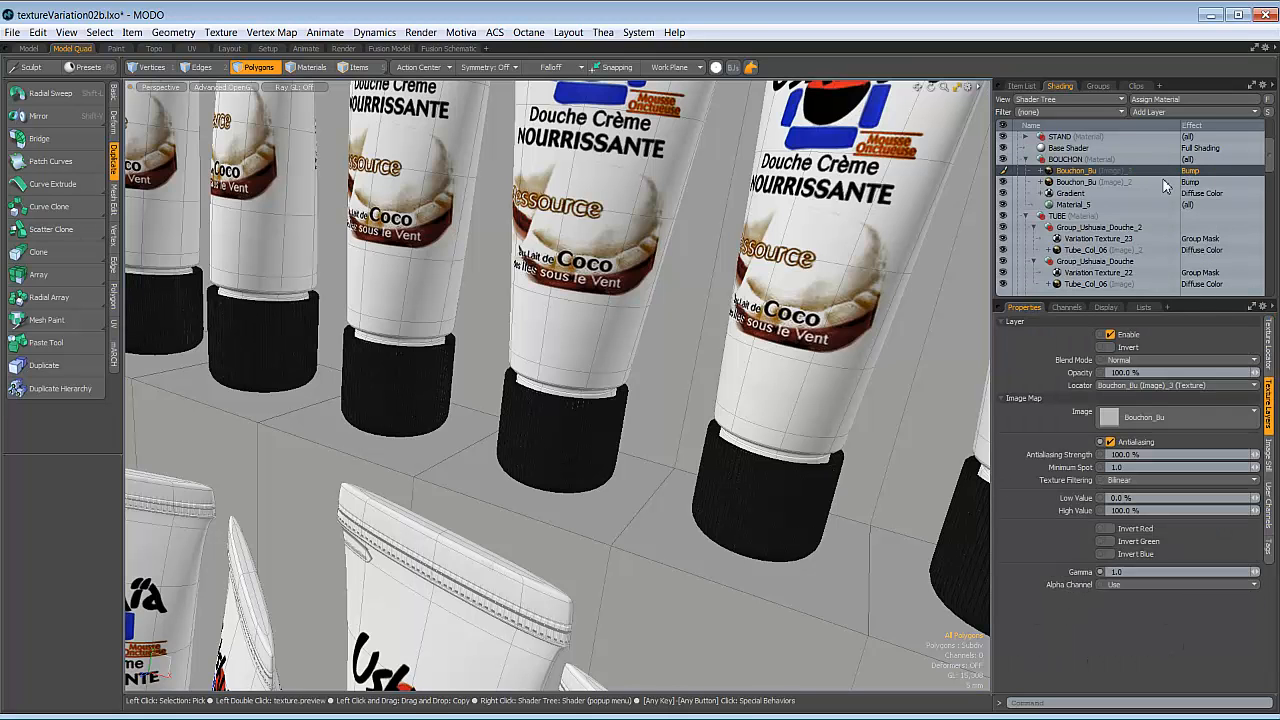
Step: Replace the image in the top duplicated bump layer of the BOUCHON material with Bouchon_Bu_02
click(1197, 419)
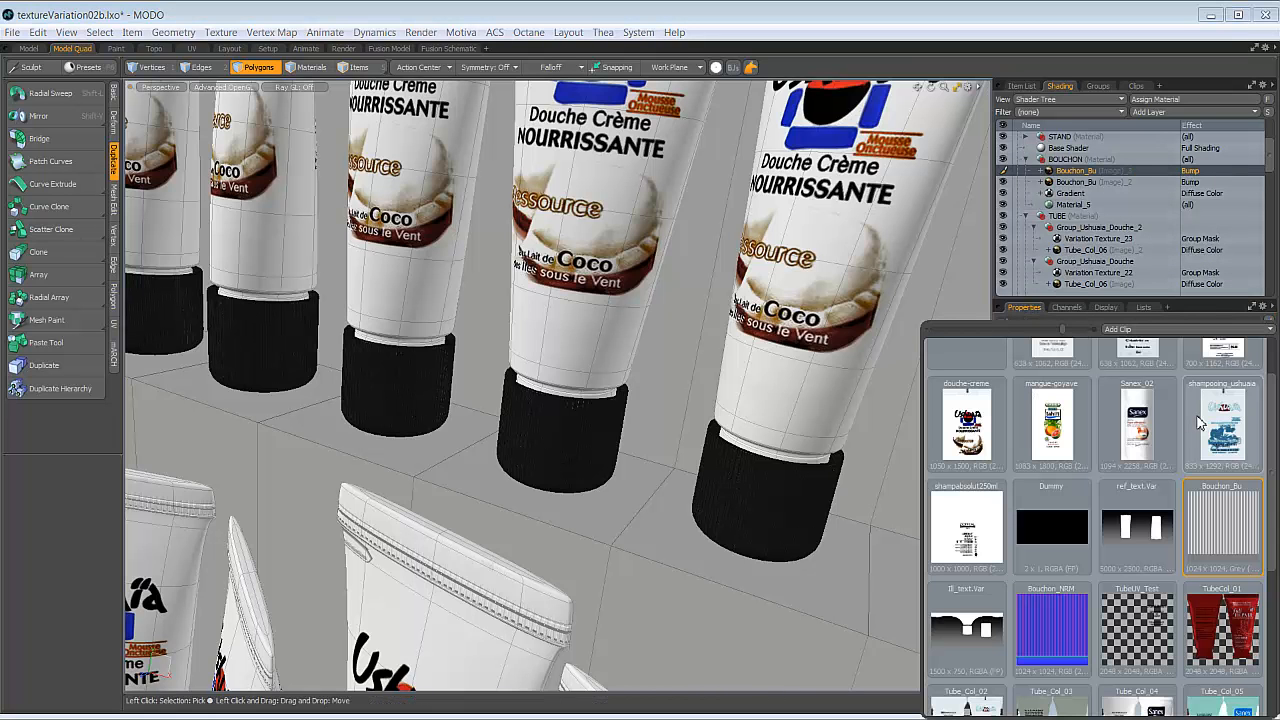
drag(1270, 463, 1255, 637)
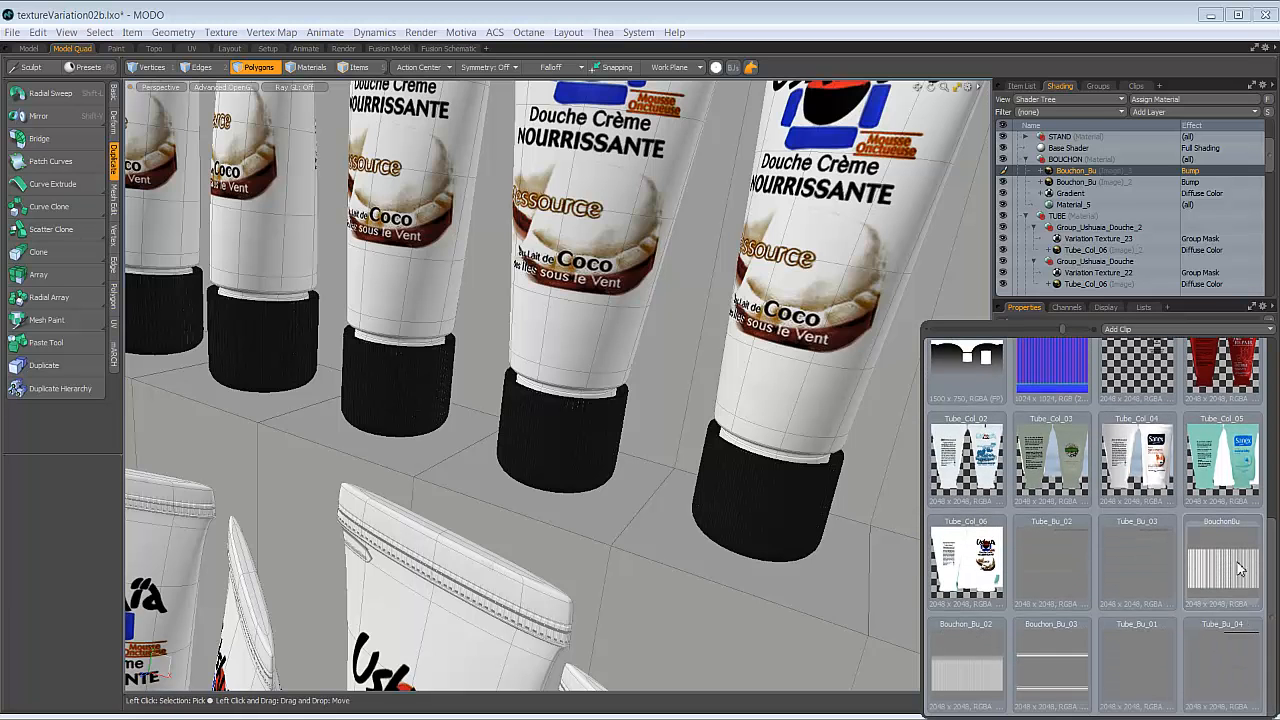
click(958, 678)
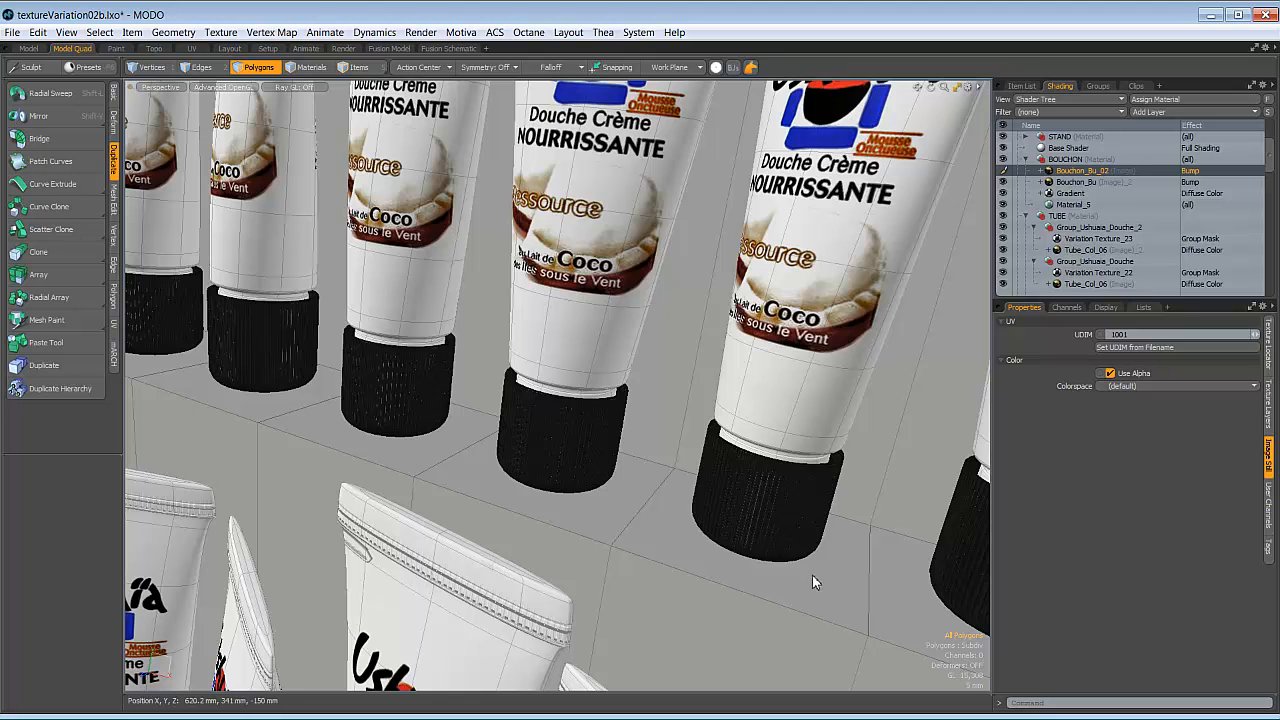
alt+drag(810, 519, 850, 445)
Step: Duplicate the Bouchon_Bu_02 bump layer and set the copy's image to Bouchon_Bu_03
right_click(1089, 171)
click(1087, 216)
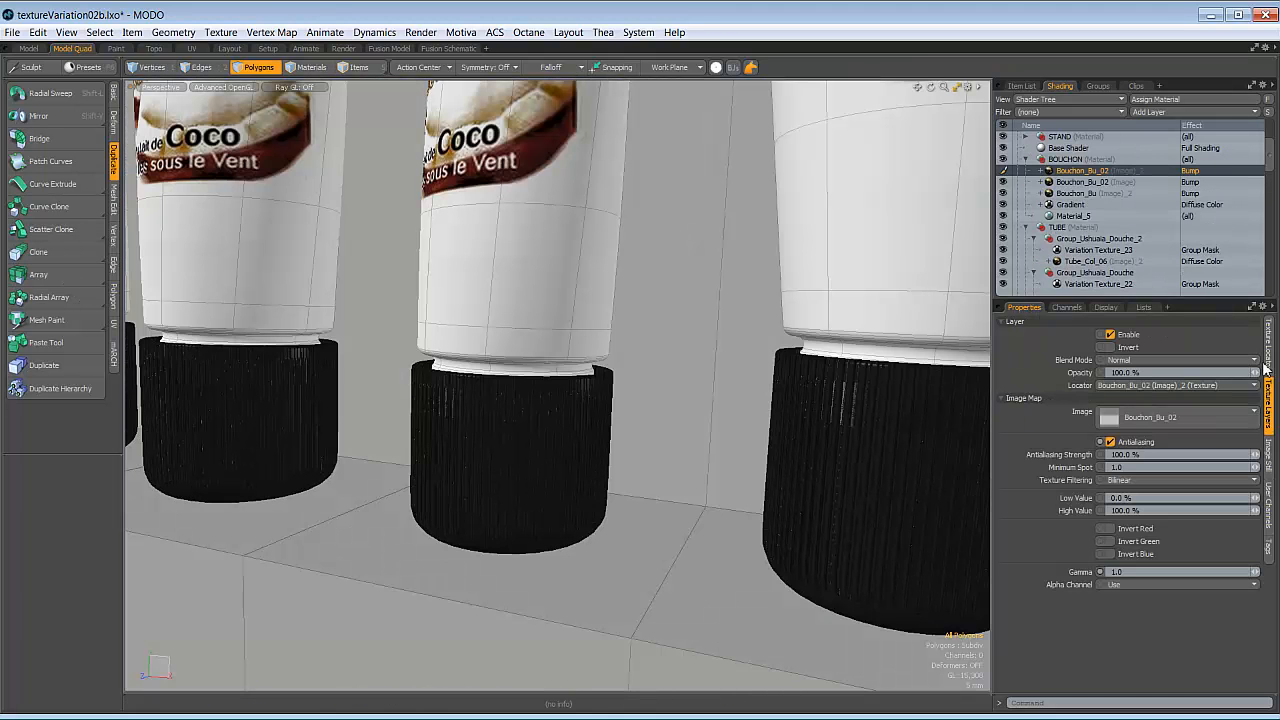
click(1212, 418)
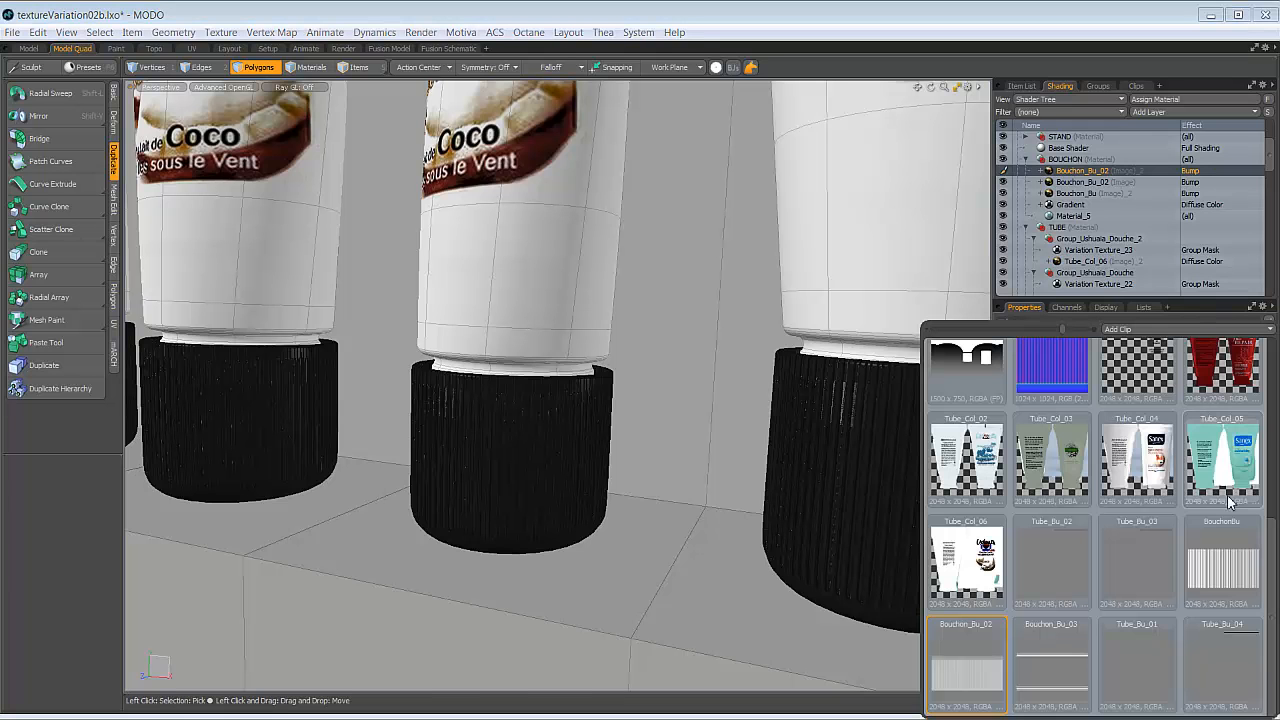
click(1060, 665)
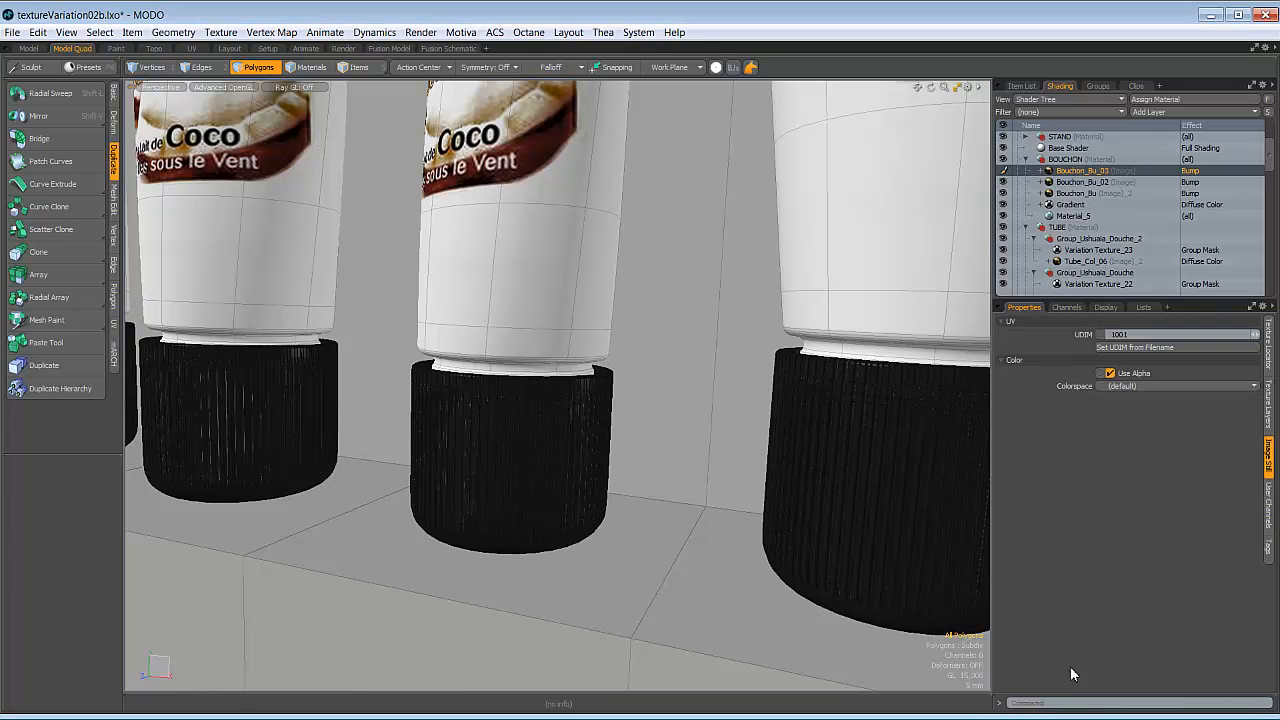
Step: Turn off the Bouchon_Bu_03 and Bouchon_Bu layers to view only the Bouchon_Bu_02 bump on the caps
alt+drag(750, 335, 687, 308)
click(1003, 182)
alt+drag(603, 381, 800, 395)
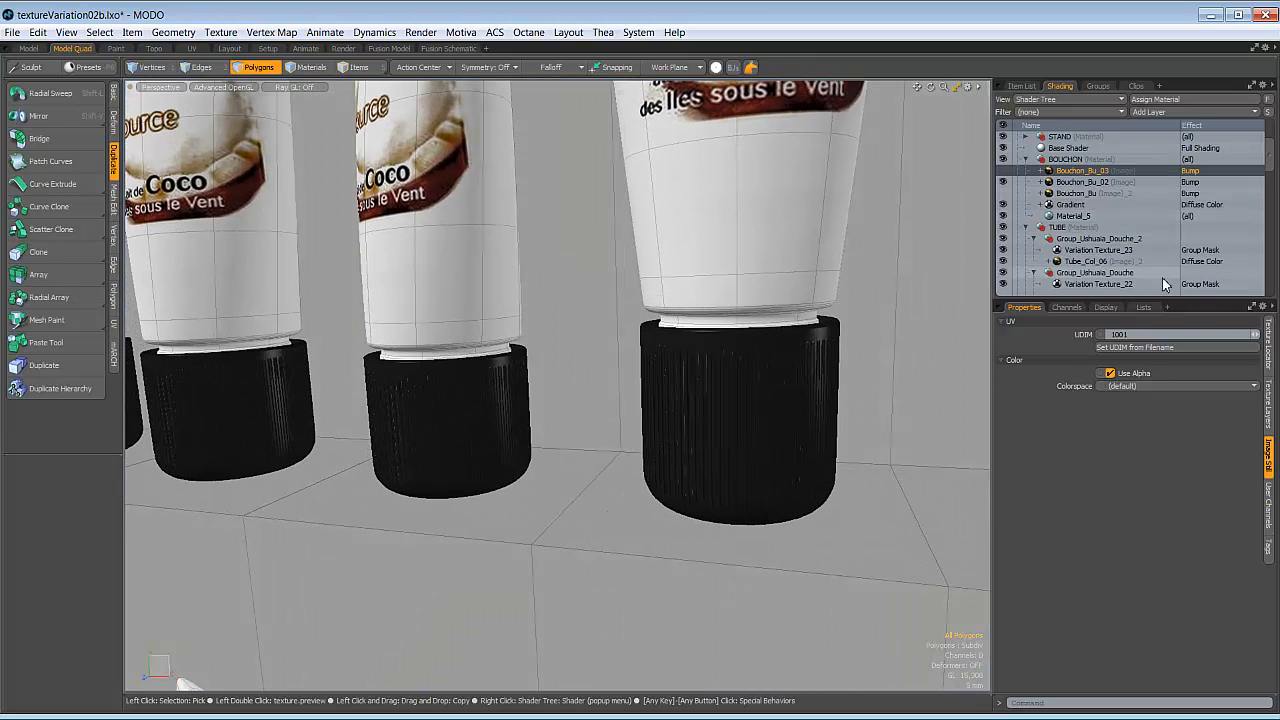
Step: Try a 50% opacity on the Bouchon_Bu_03 bump layer
click(1268, 400)
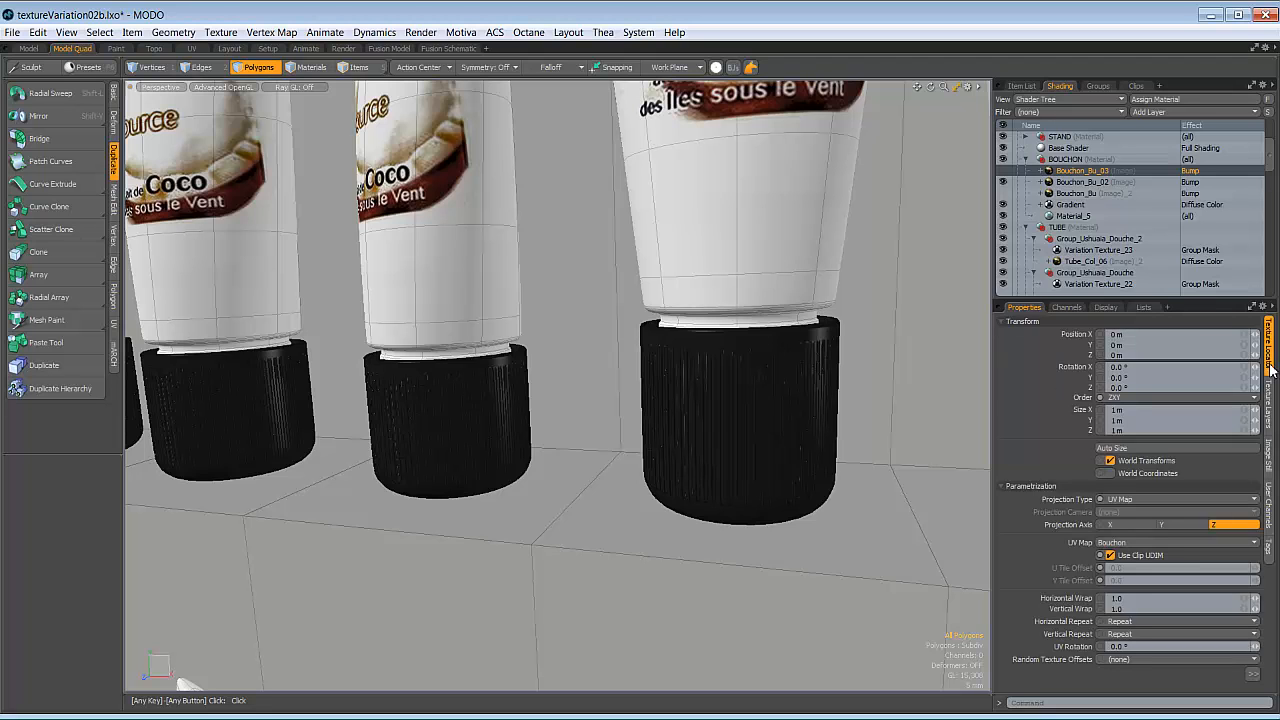
click(1150, 372)
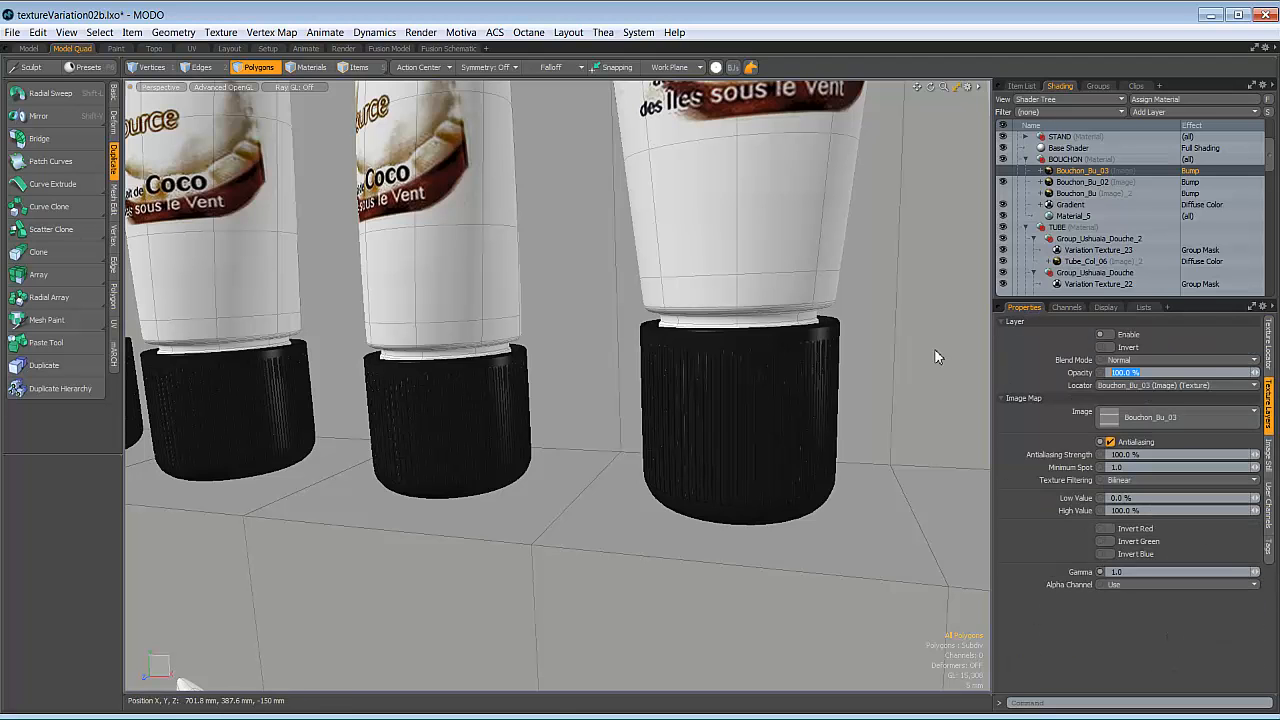
text(50)
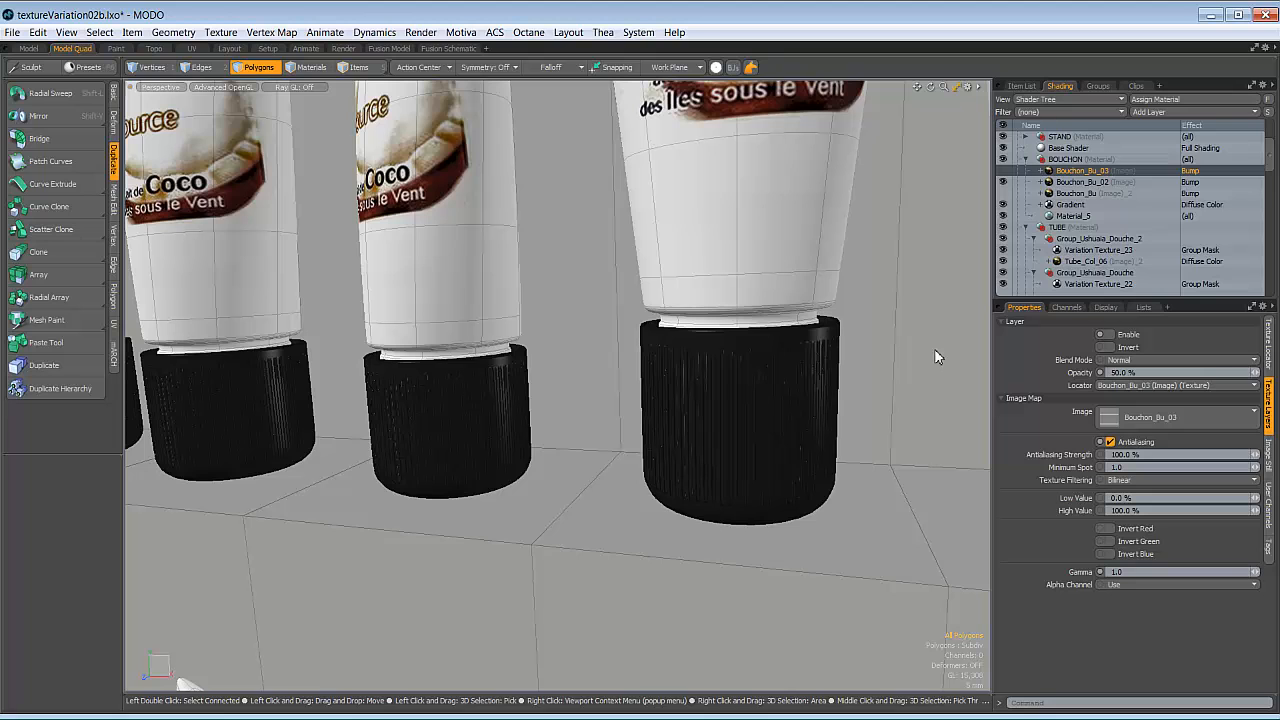
click(1150, 373)
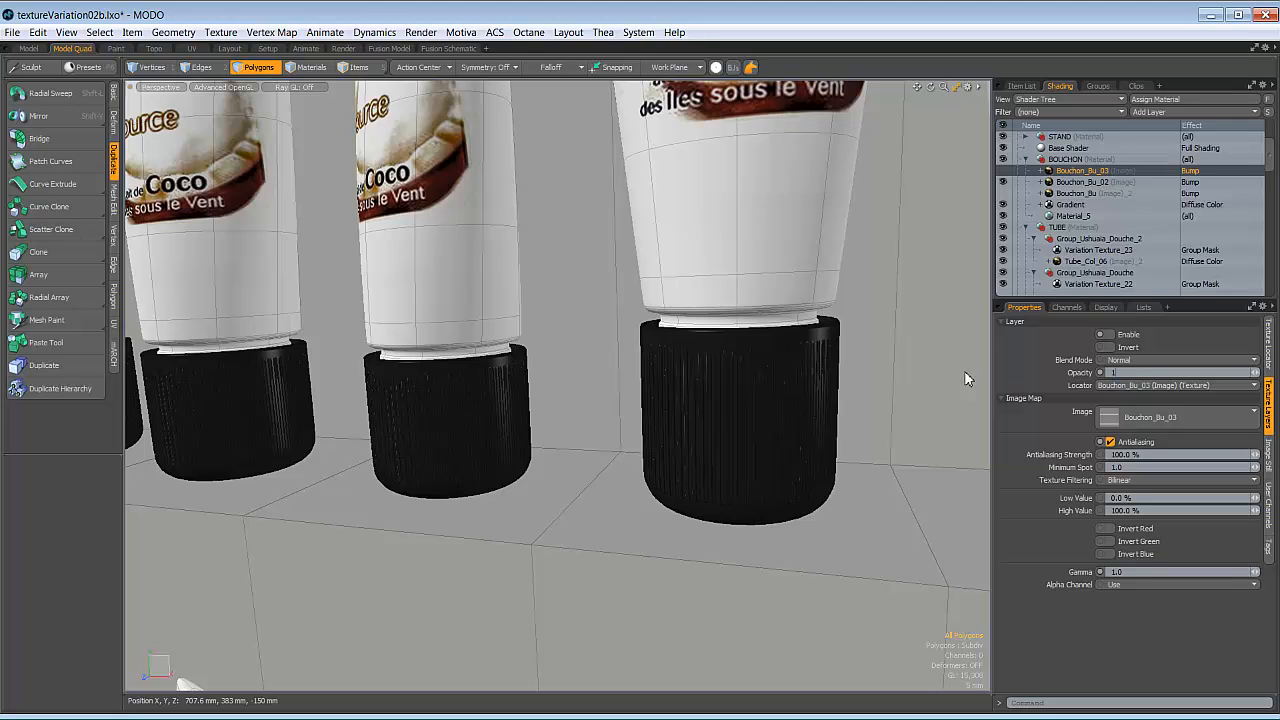
Step: Set the opacity of the Bouchon_Bu_02 bump layer to 50%
click(1082, 182)
click(1157, 372)
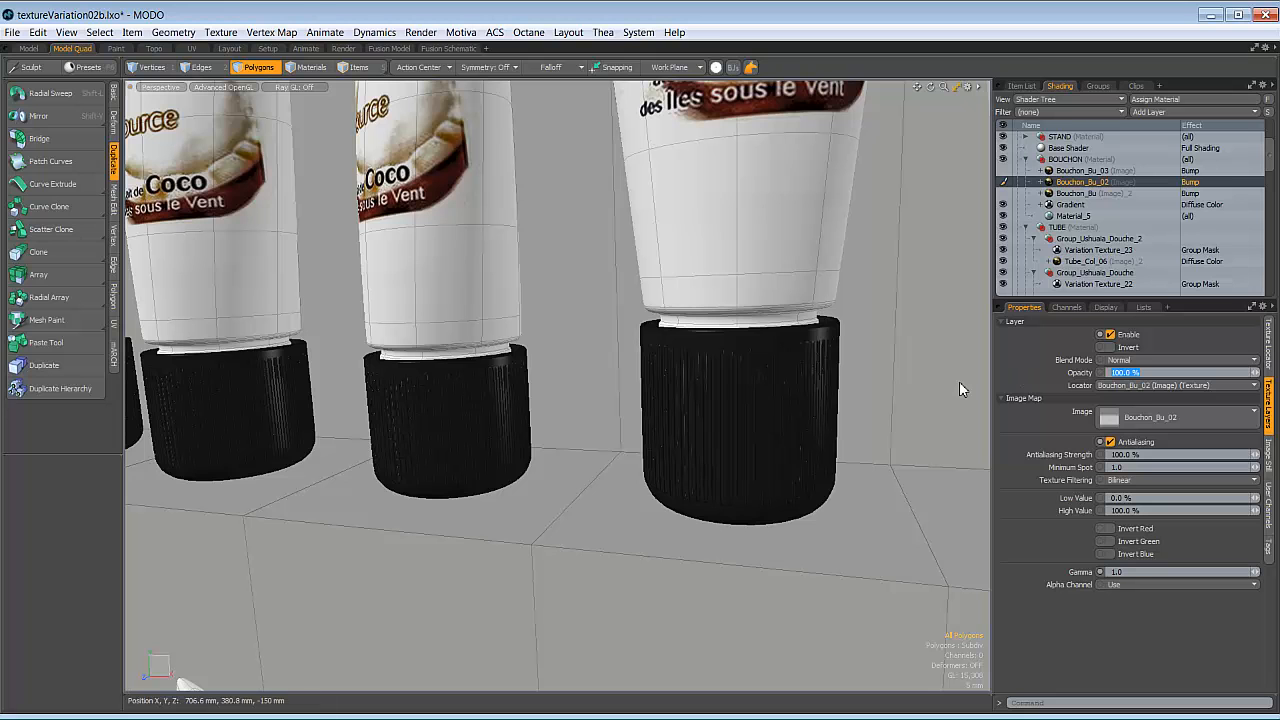
text(50)
key(Return)
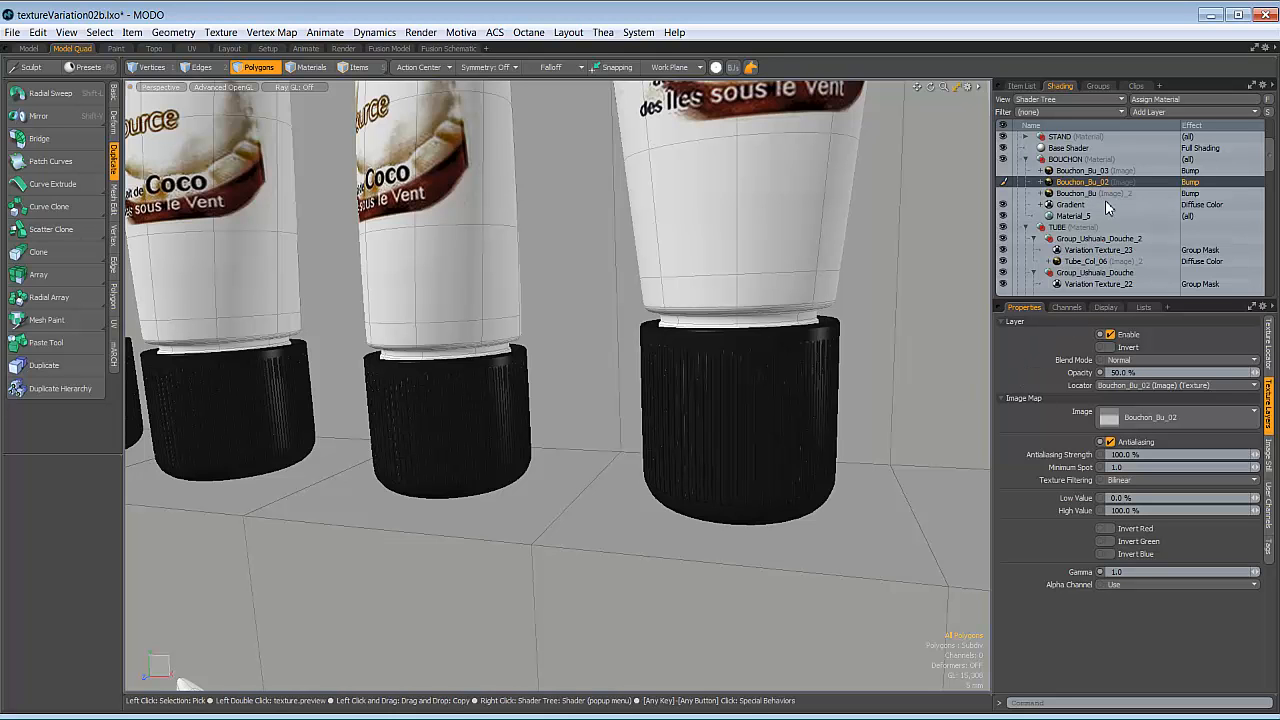
click(1098, 193)
Step: Examine the single source tube on the floor and its replicas along the shelves of the stand
alt+drag(960, 416, 828, 429)
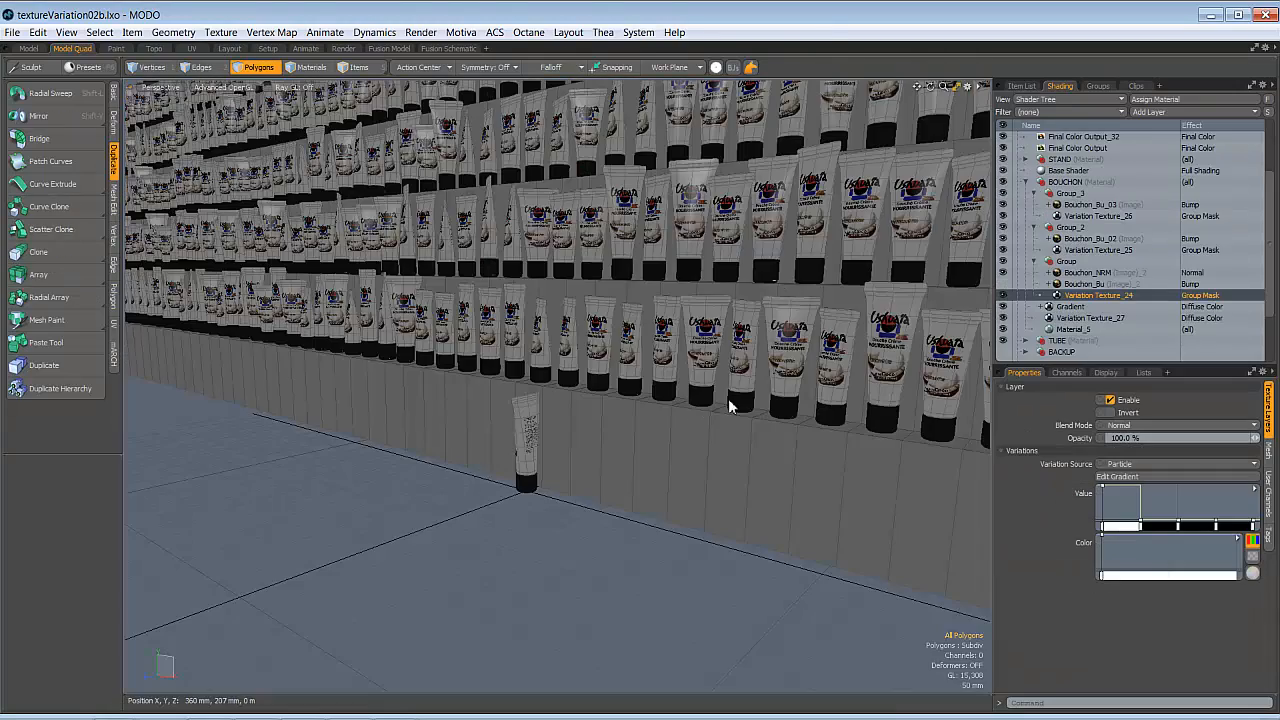
alt+drag(694, 394, 650, 380)
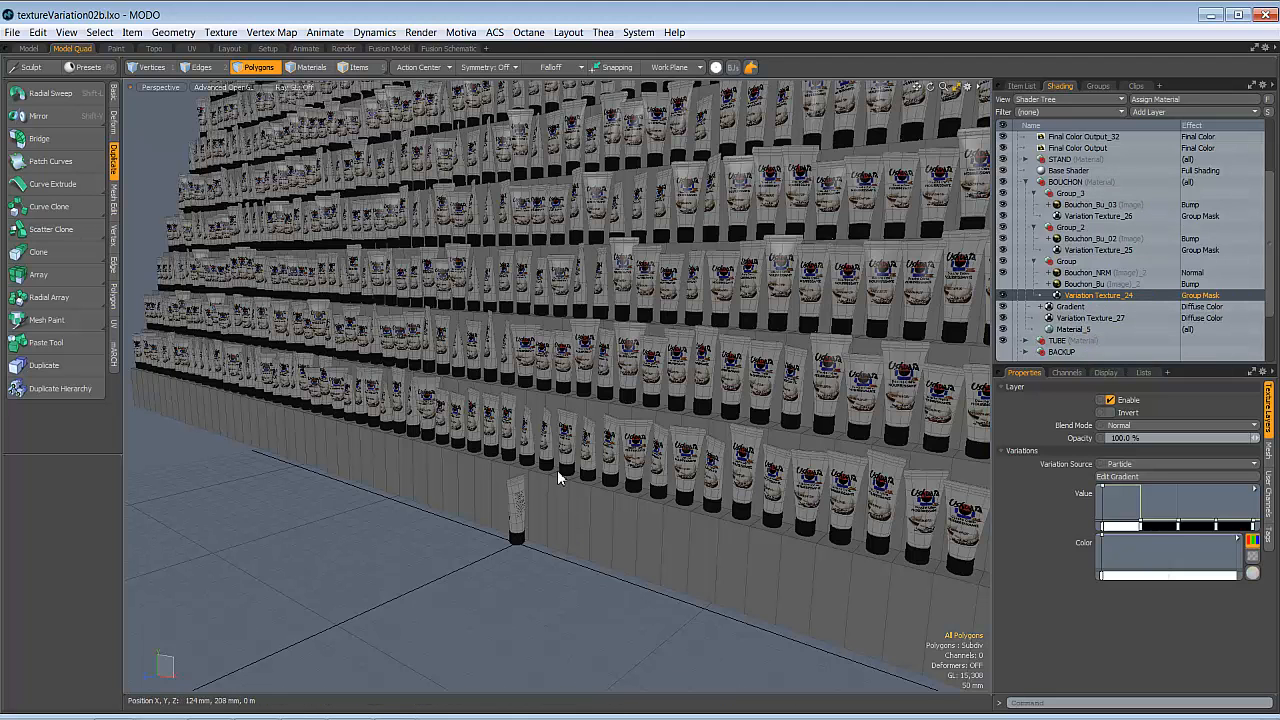
ctrl+alt+drag(511, 522, 549, 521)
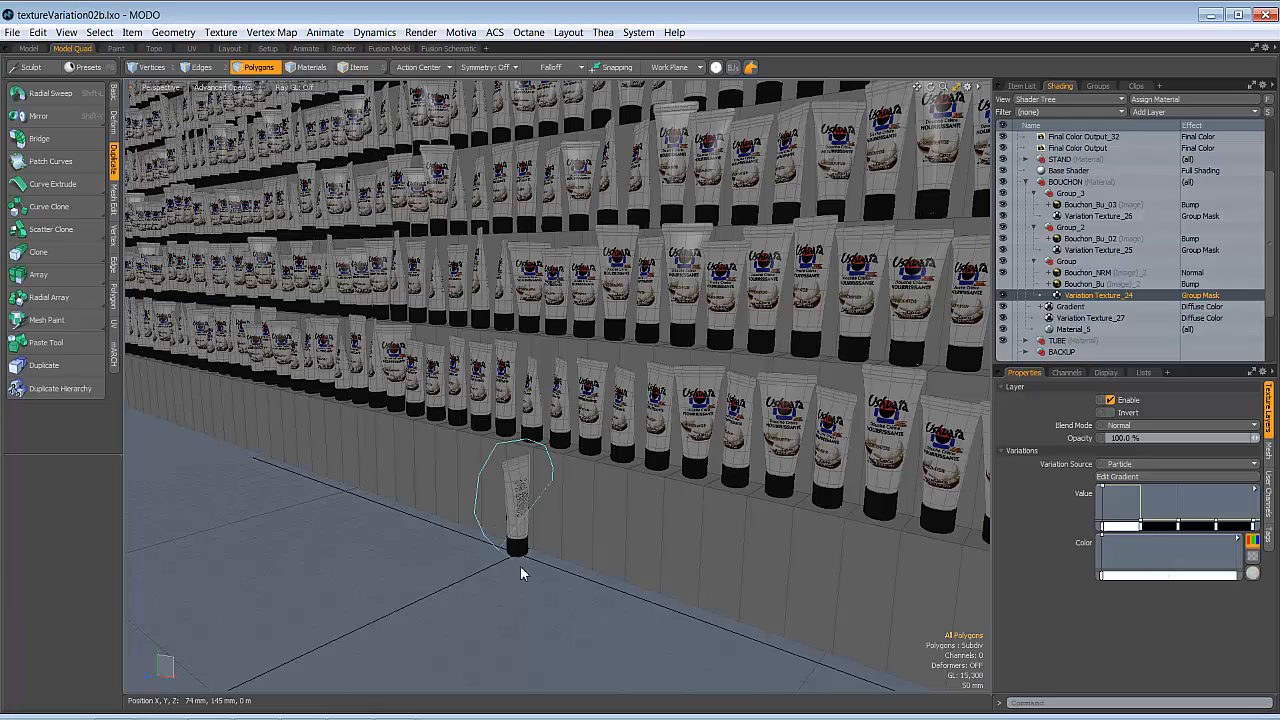
right_drag(521, 567, 546, 585)
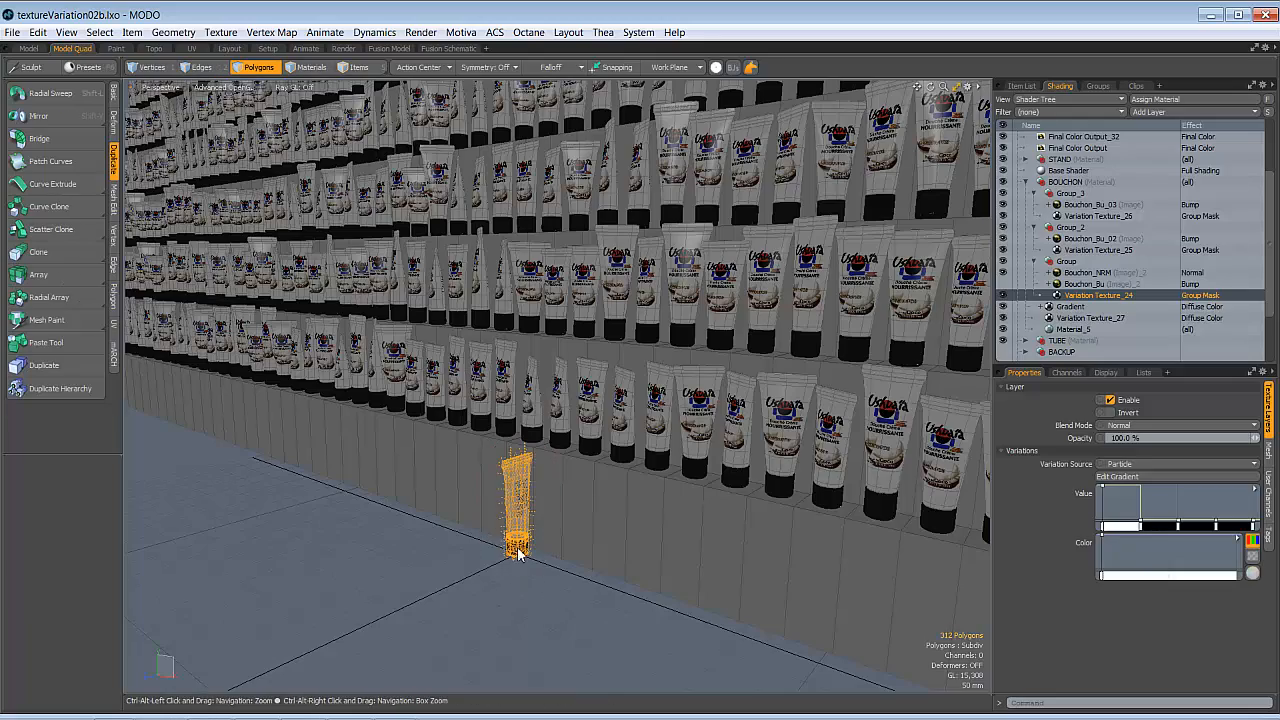
ctrl+alt+drag(527, 549, 492, 590)
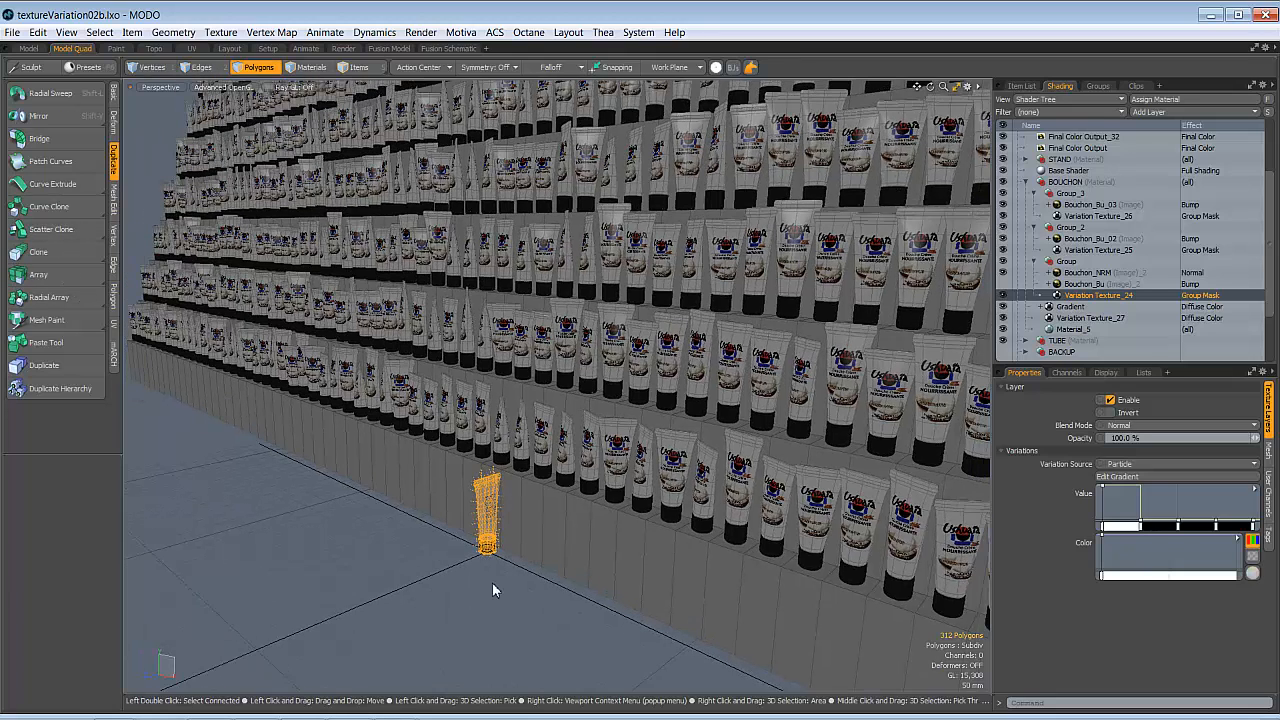
click(492, 582)
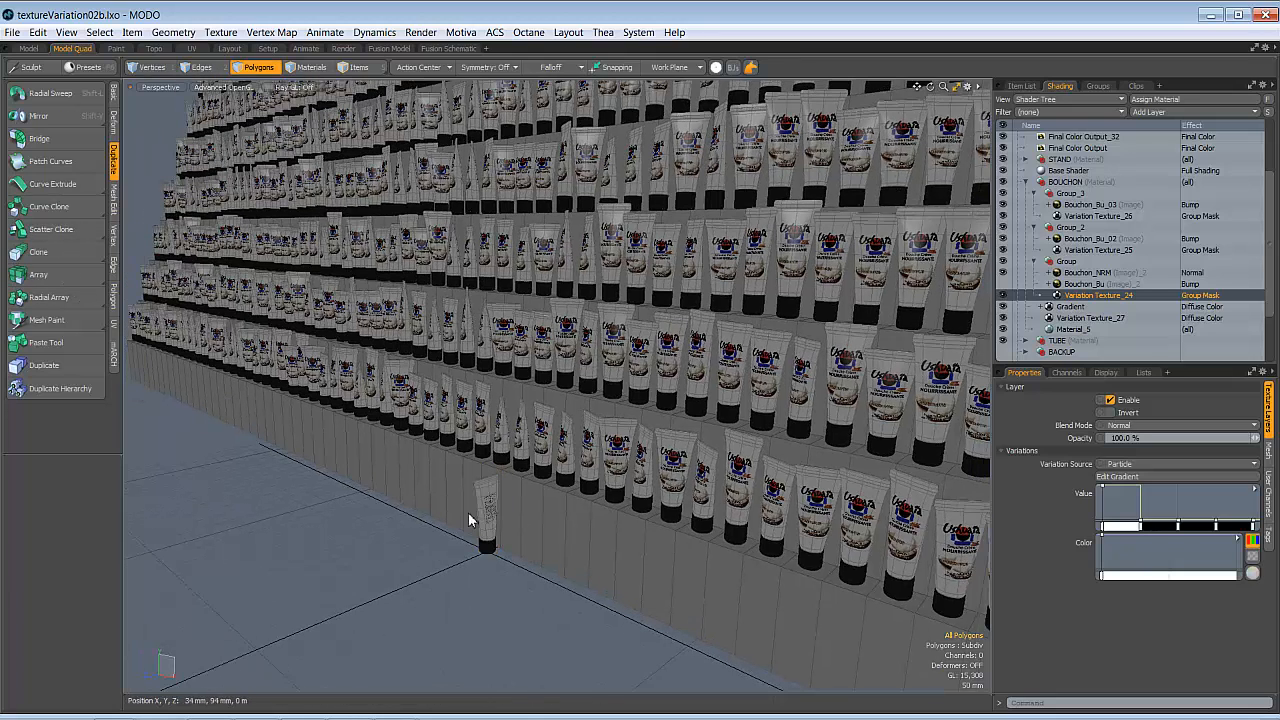
alt+drag(537, 528, 346, 527)
mouse_move(655, 488)
alt+shift+mouse_down()
mouse_move(589, 508)
mouse_move(614, 510)
mouse_move(670, 401)
mouse_move(872, 266)
alt+shift+mouse_up()
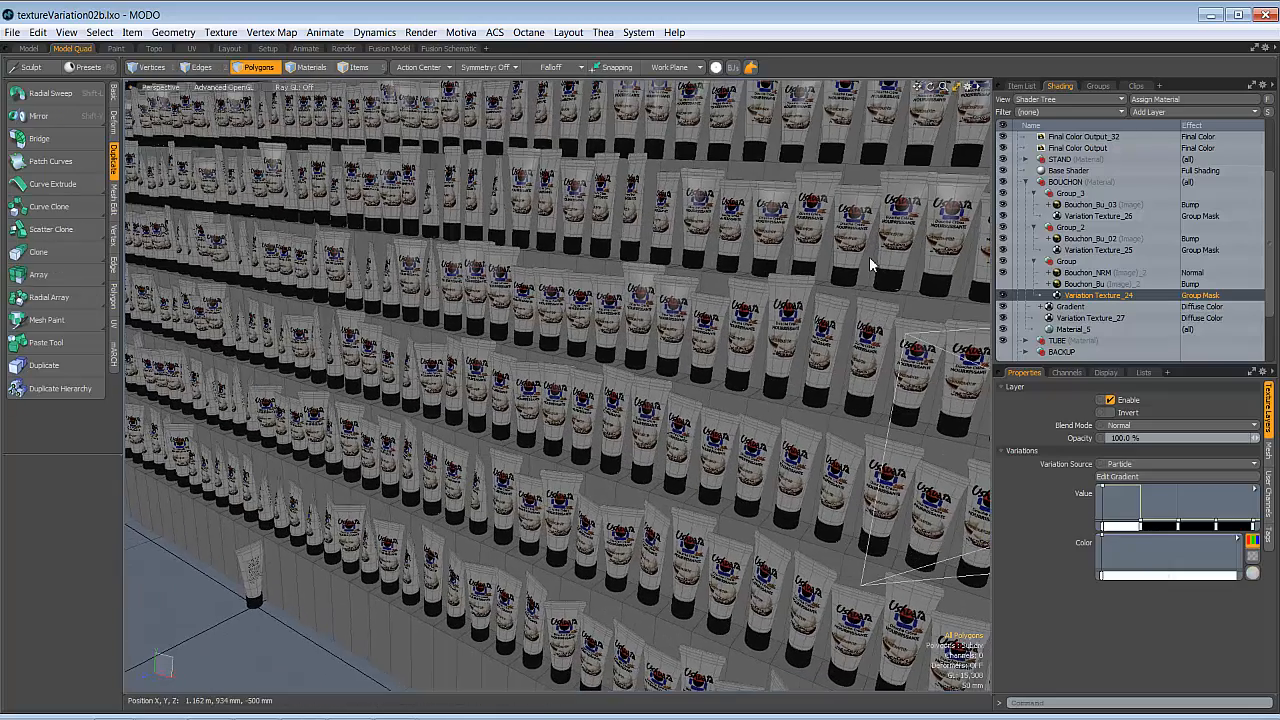
Step: Check the variation settings of Replicator_2, including its seed, random twist and random scale
click(1021, 86)
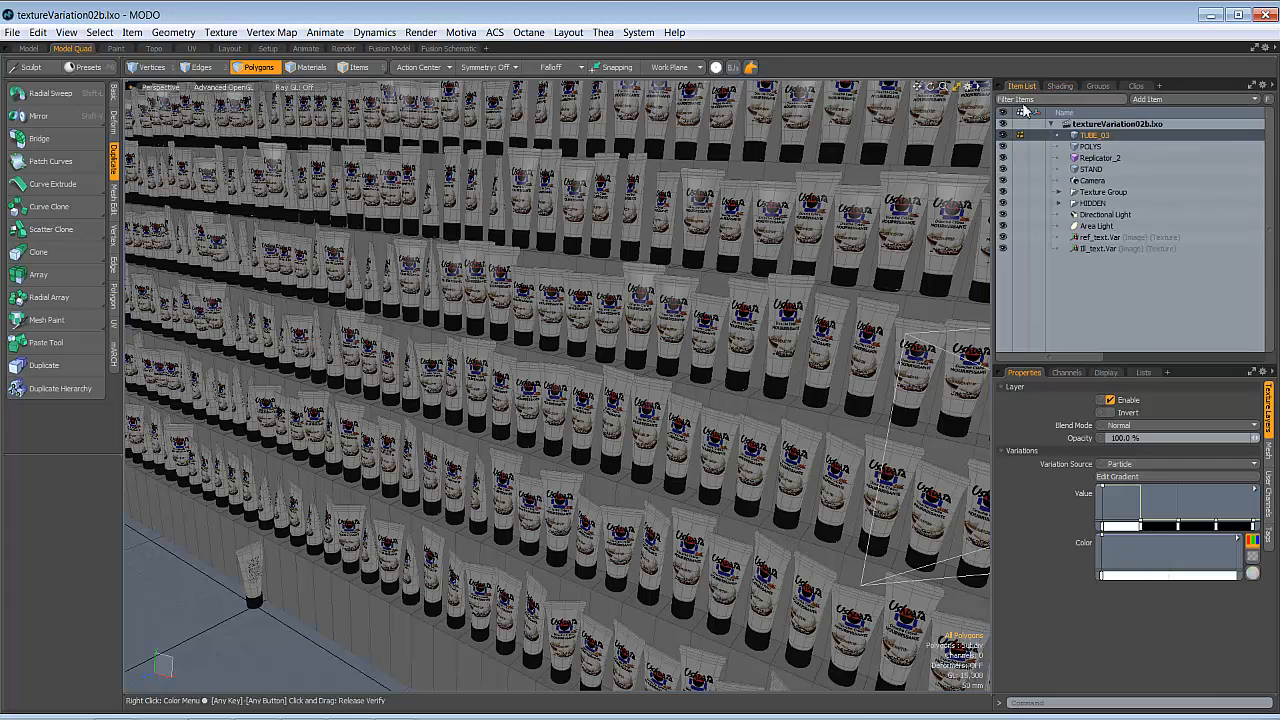
click(1104, 161)
click(1253, 679)
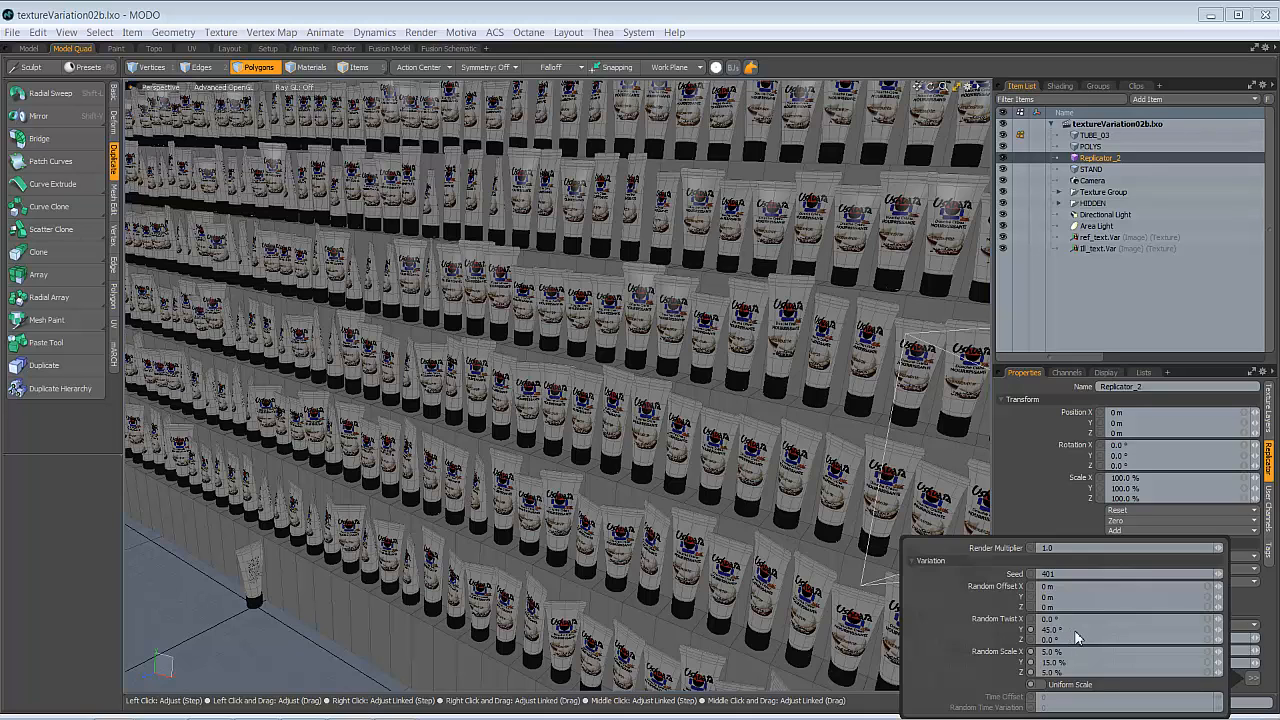
mouse_move(433, 570)
alt+mouse_down()
mouse_move(456, 457)
mouse_move(449, 491)
mouse_move(429, 503)
mouse_move(373, 479)
mouse_move(506, 466)
mouse_move(460, 410)
mouse_move(523, 426)
mouse_move(640, 425)
alt+mouse_up()
Step: Review the BOUCHON material's Gradient layer and the group mask gradients of Variation Textures 24, 25 and 26
click(1059, 86)
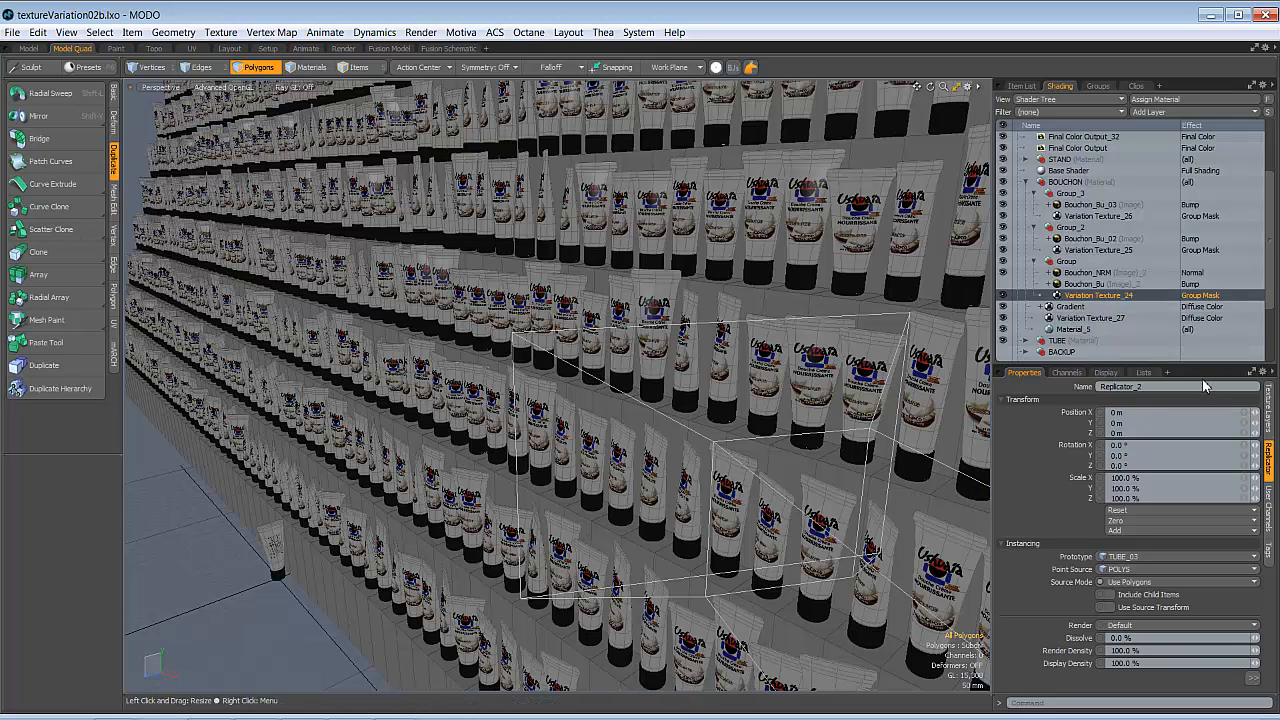
click(1071, 306)
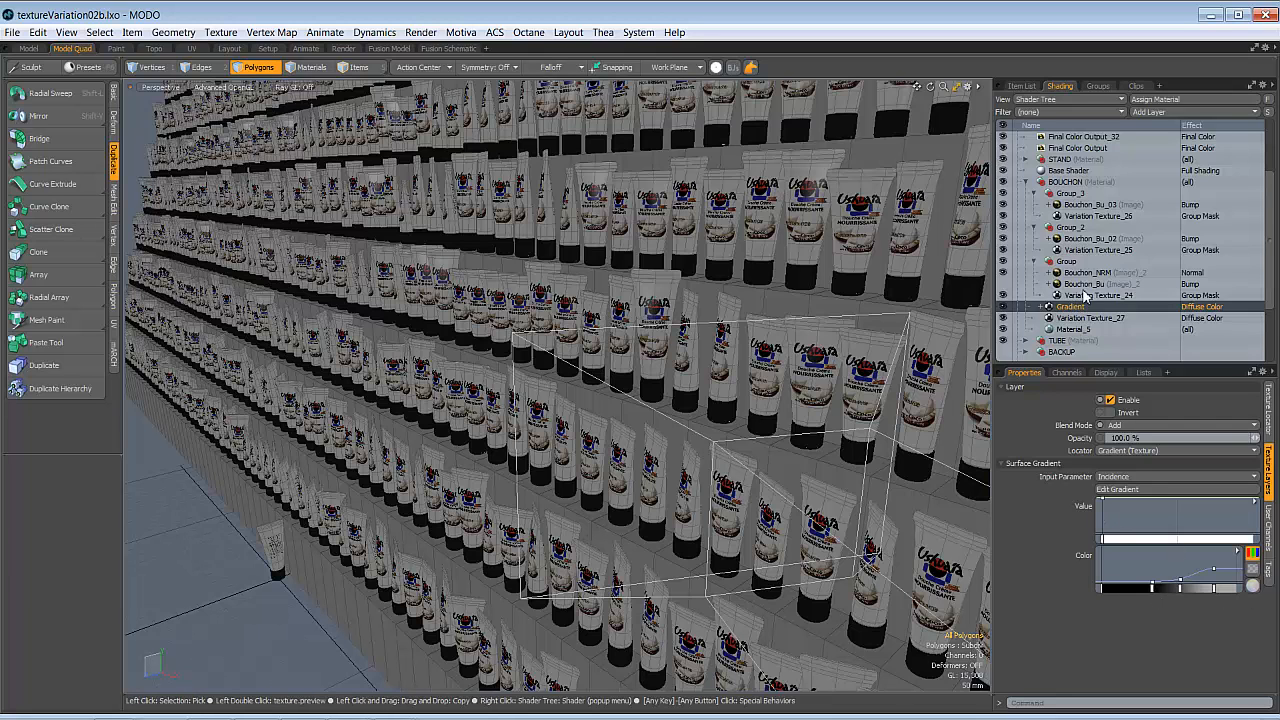
click(1072, 296)
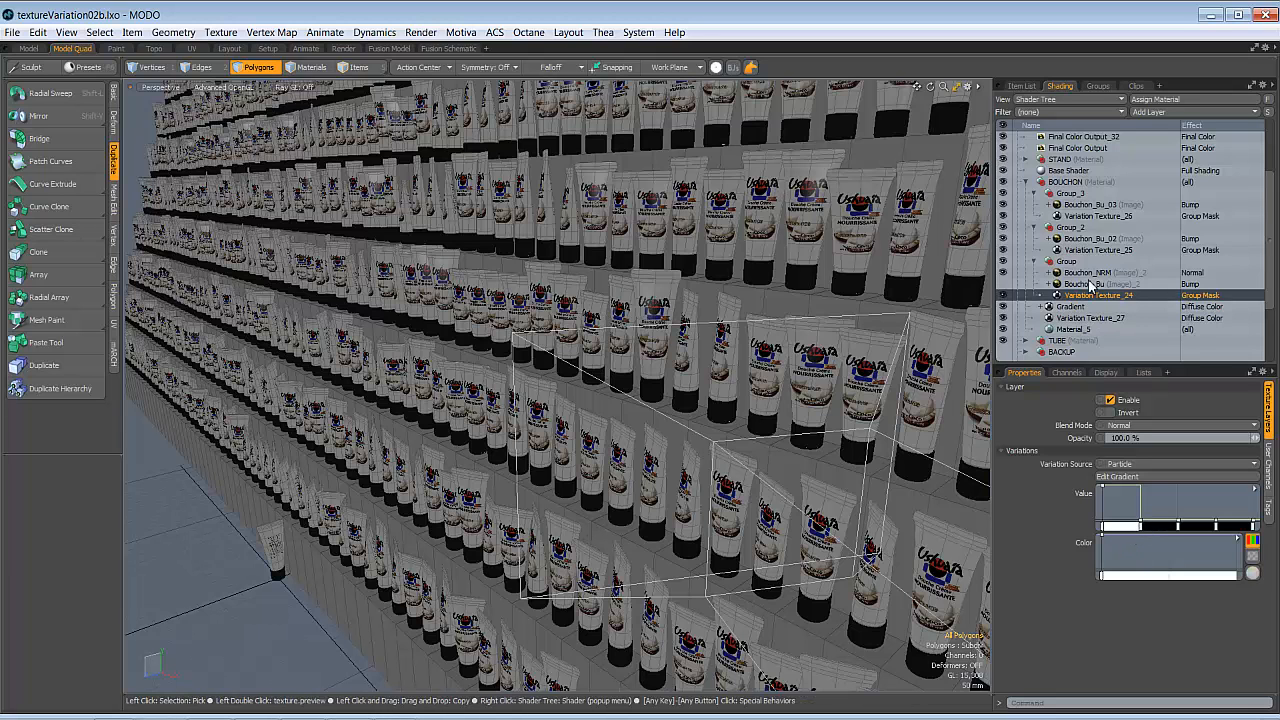
click(1078, 251)
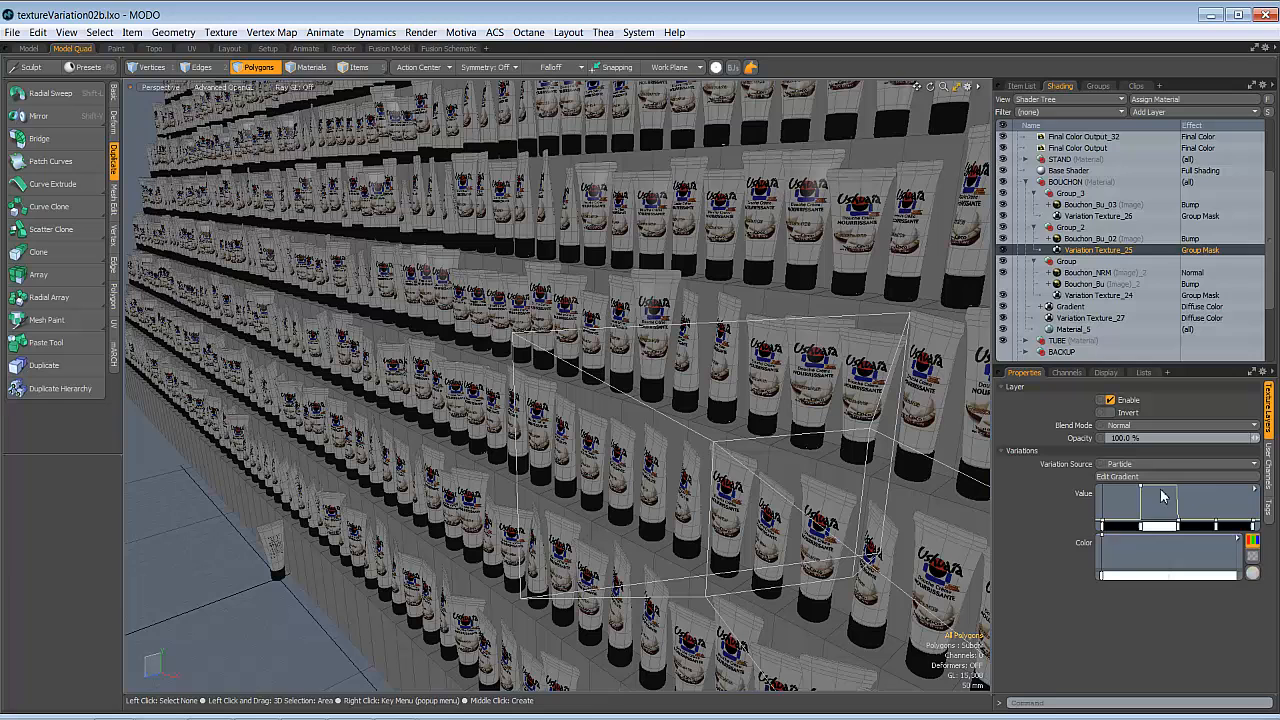
click(1077, 218)
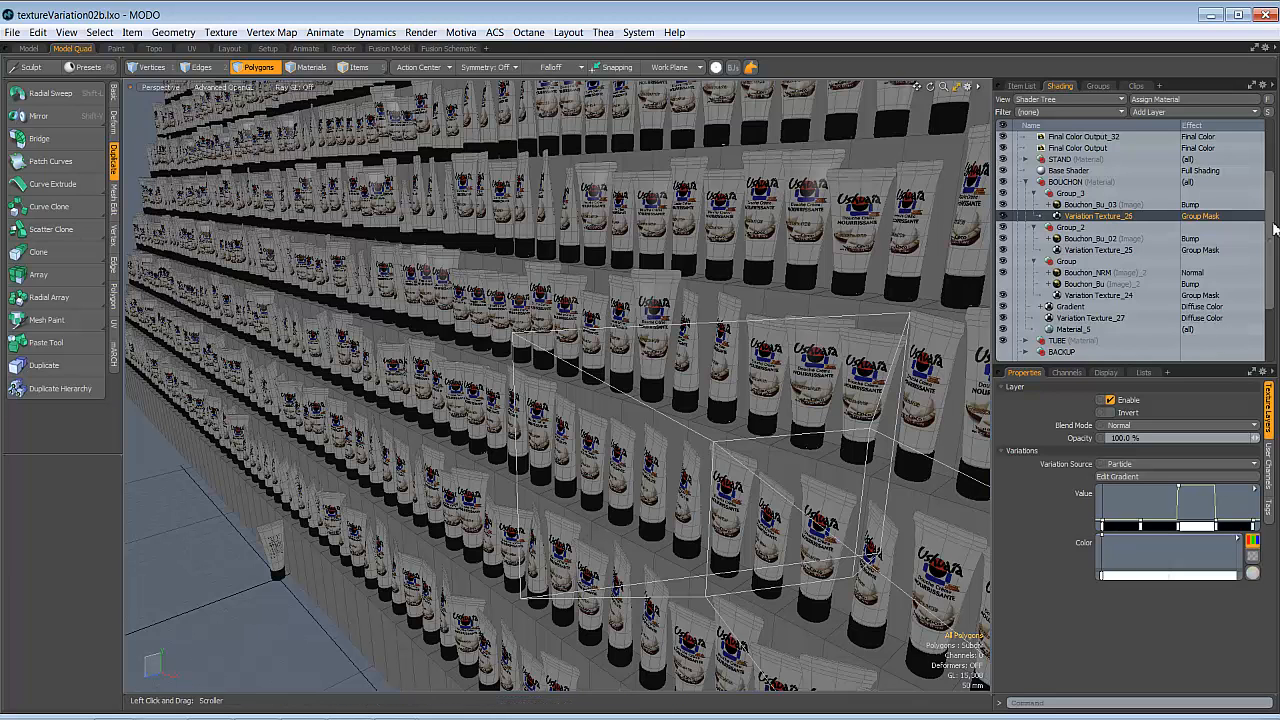
scroll(1275, 229, down, 3)
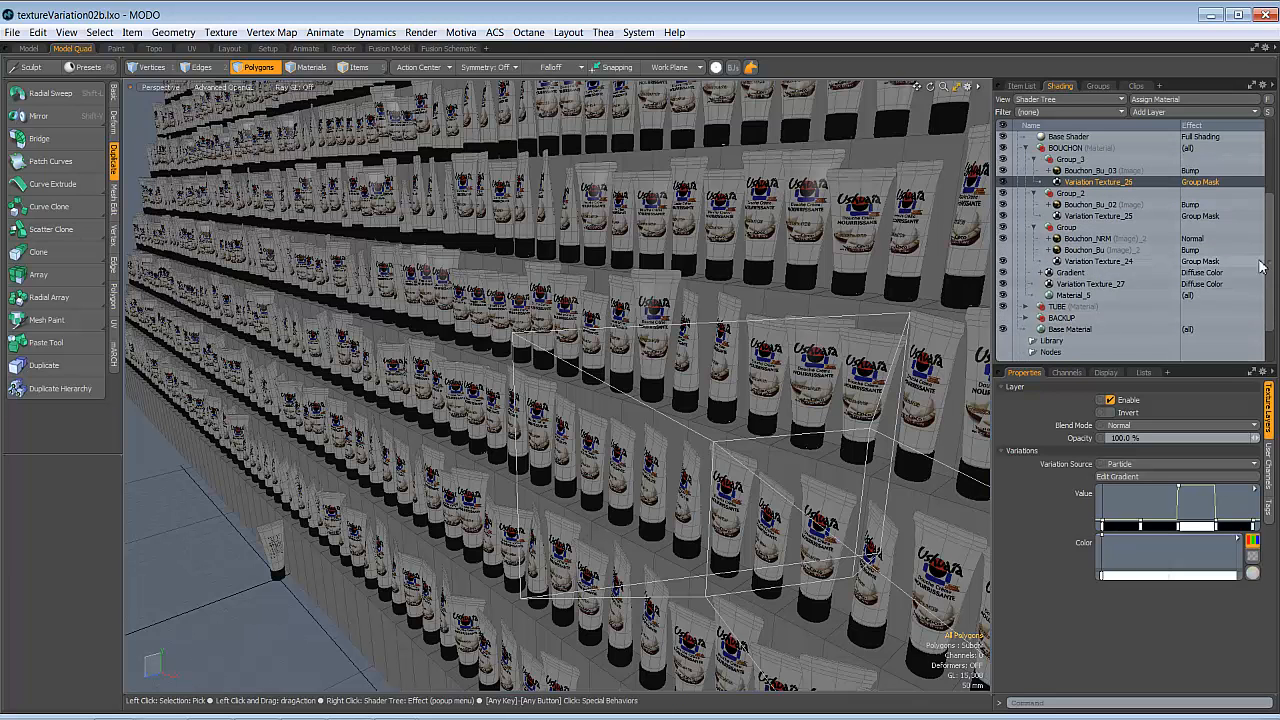
Step: Adjust the colour of a key in the particle diffuse colour gradient of Variation Texture_27
click(1100, 285)
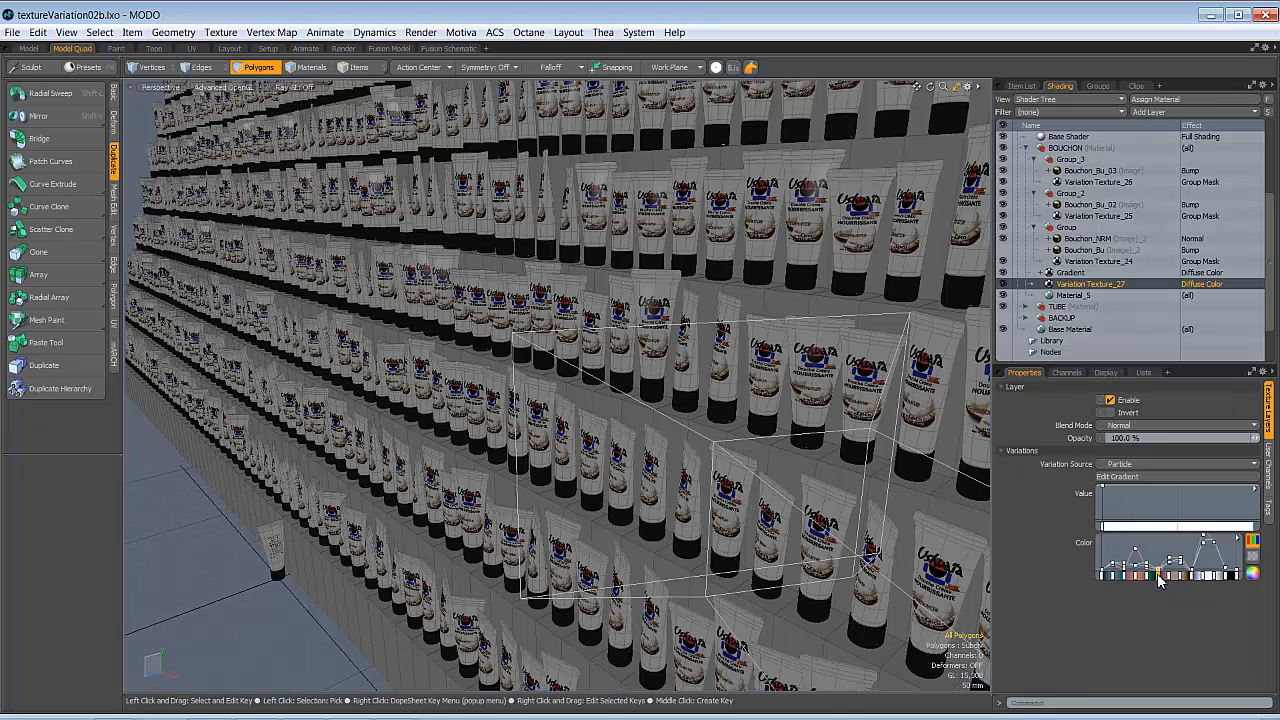
click(1253, 574)
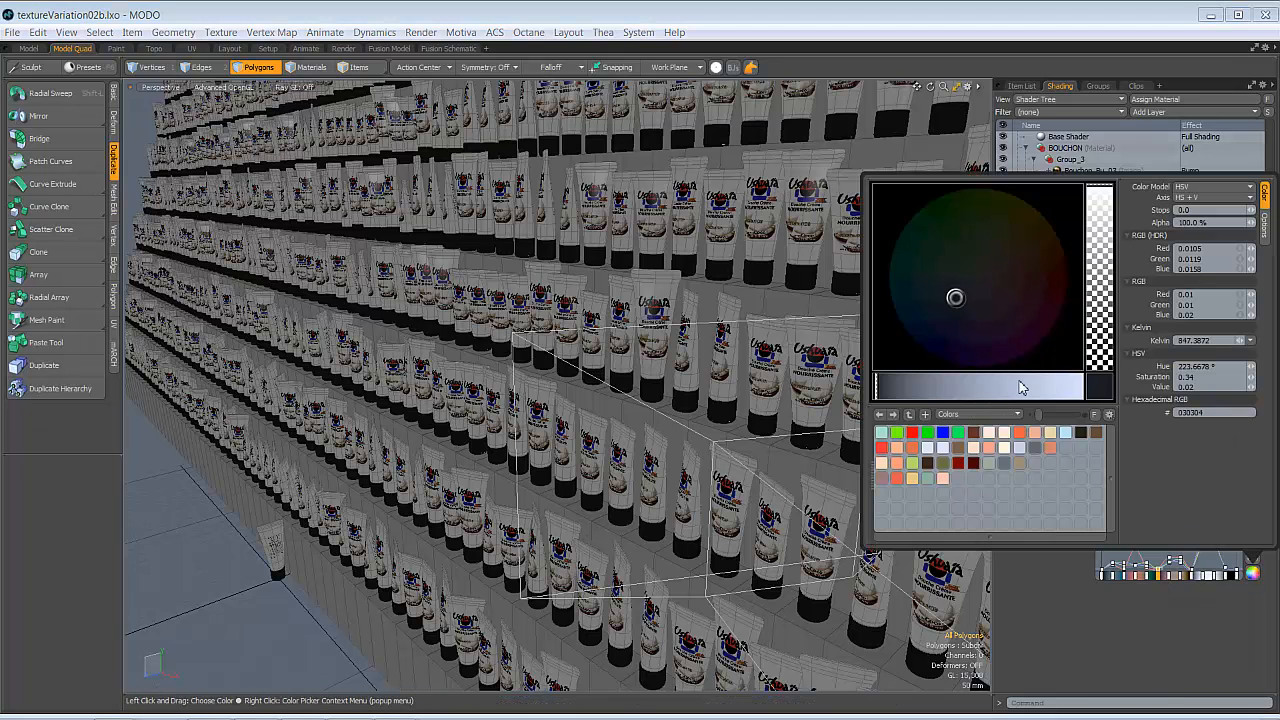
drag(1003, 393, 840, 413)
click(1197, 647)
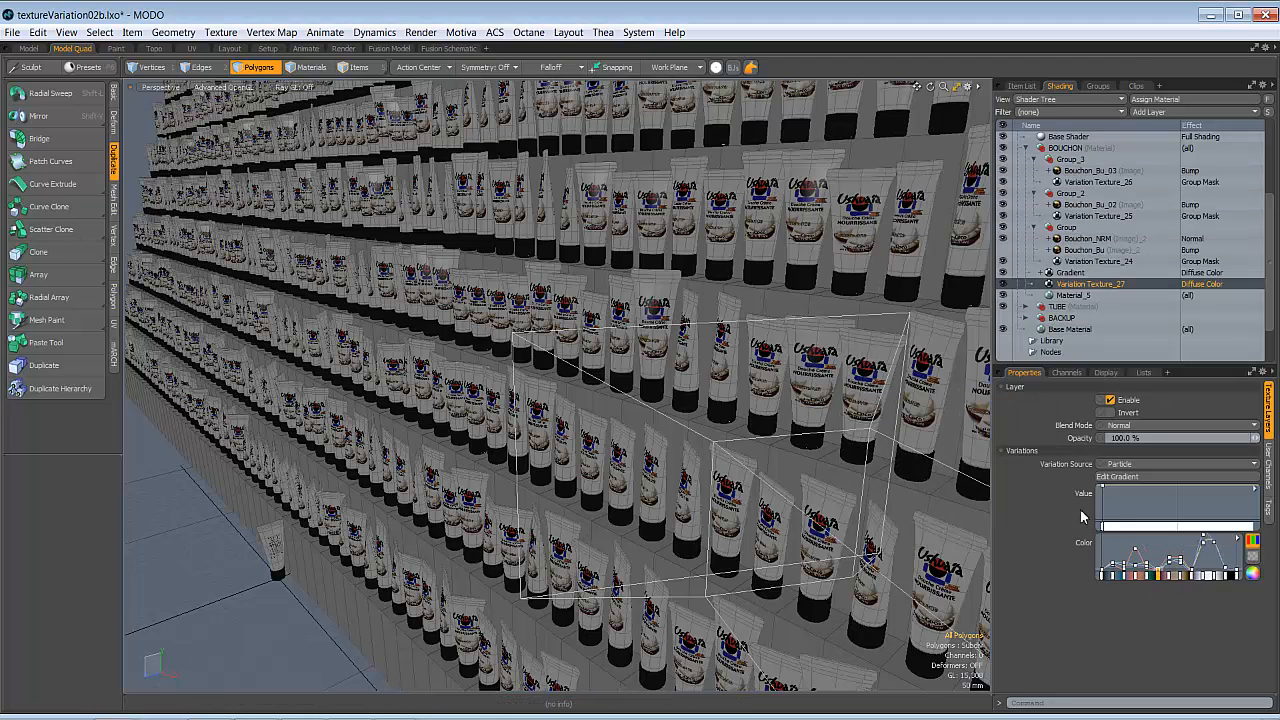
Step: Compare the settings of the BOUCHON material's incidence Gradient layer with those of Variation Texture_27
click(1071, 274)
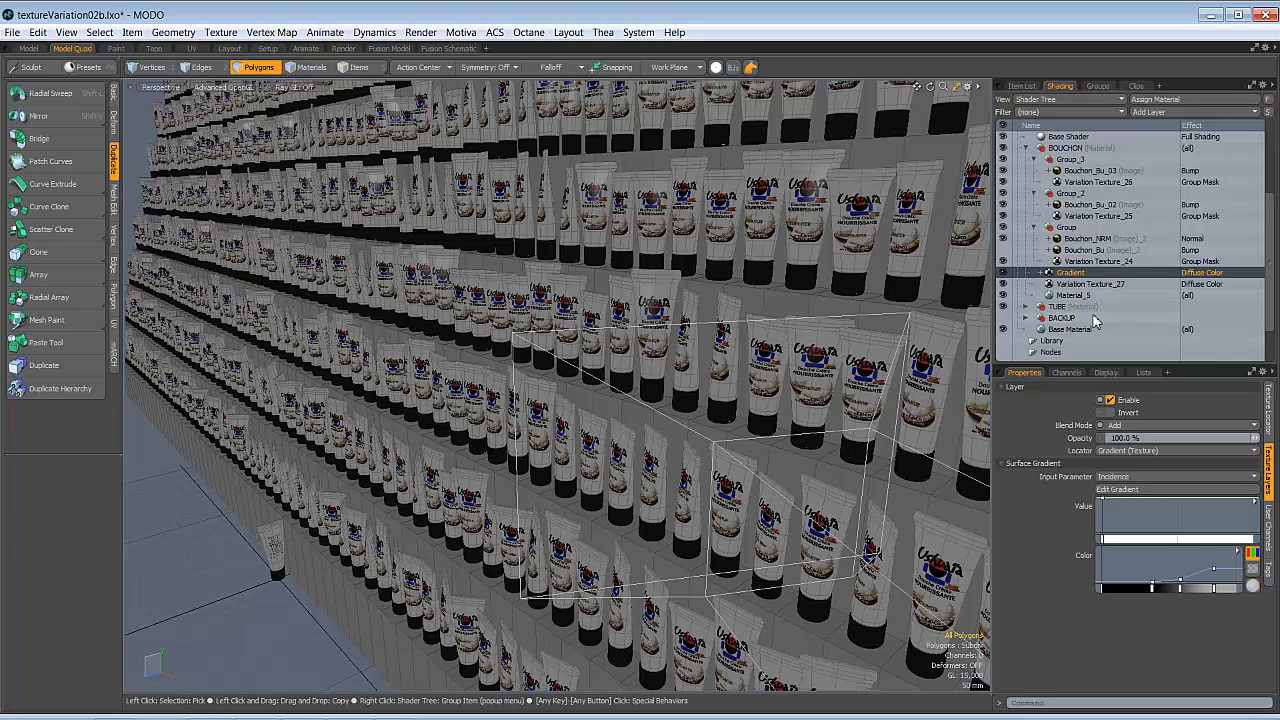
click(1078, 285)
click(1072, 273)
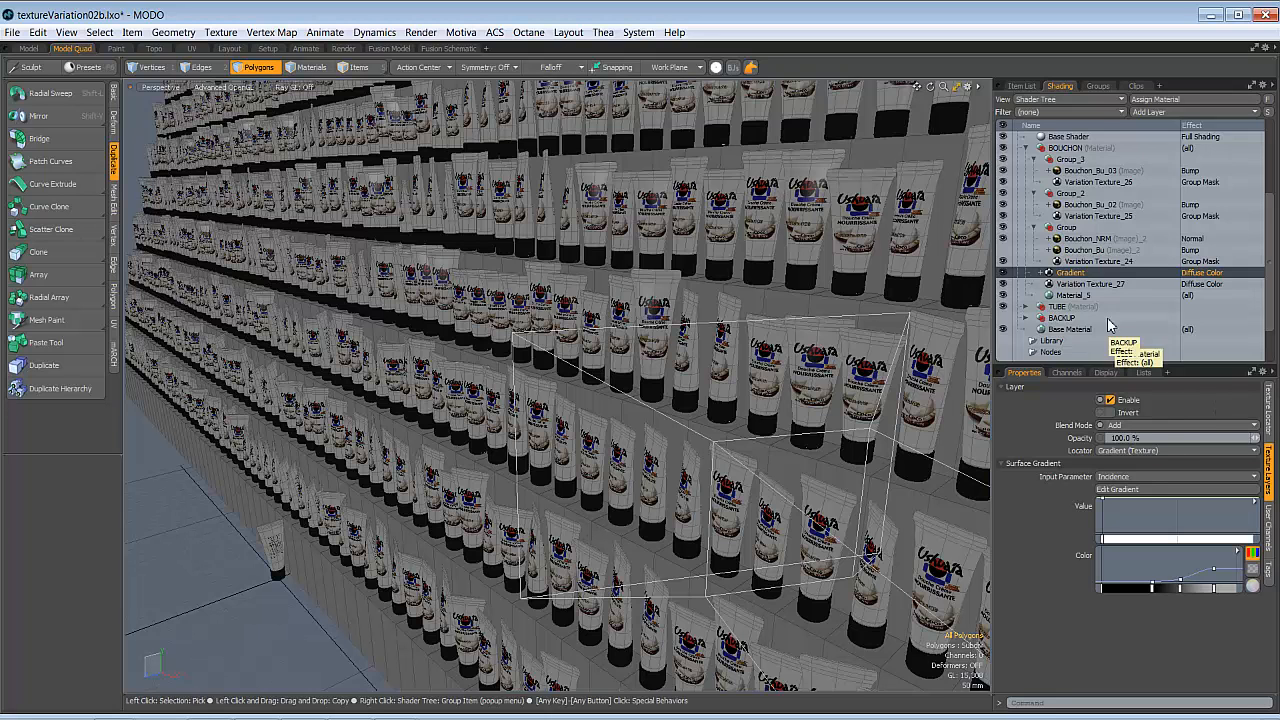
Step: Open a preview render, inspect the tube caps up close and show the colour gradient of Variation Texture_27
click(419, 34)
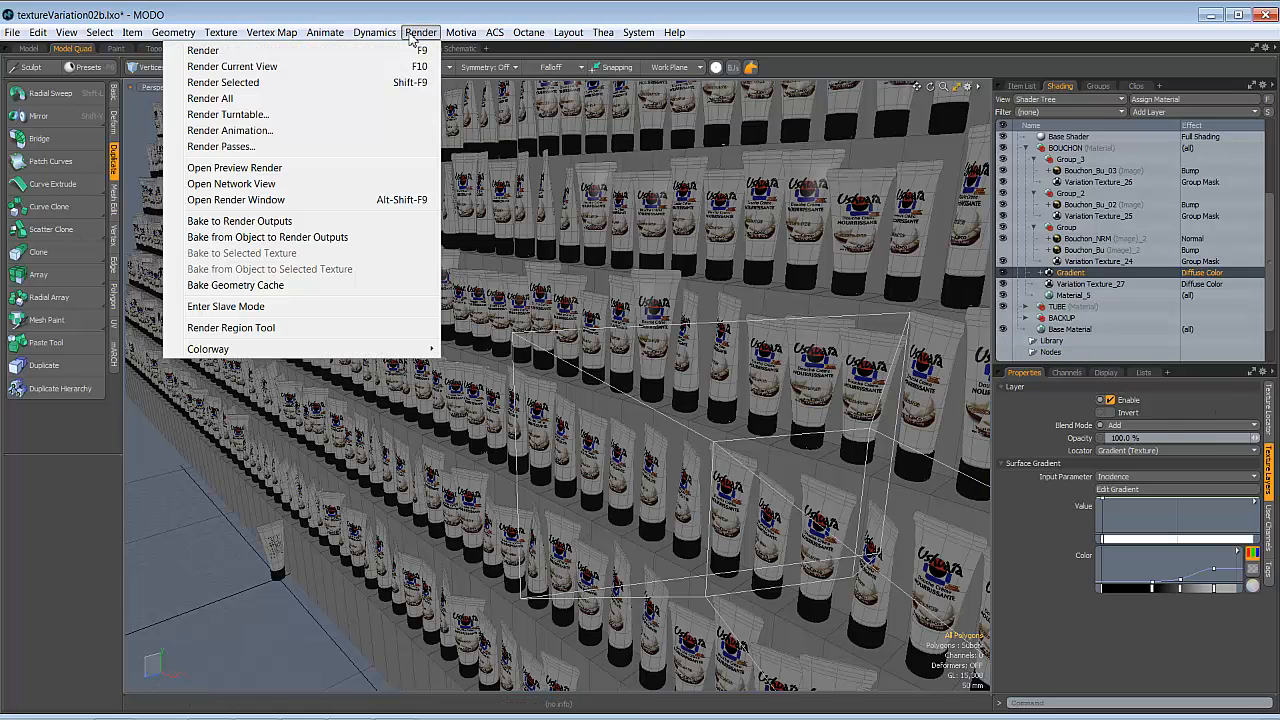
click(283, 175)
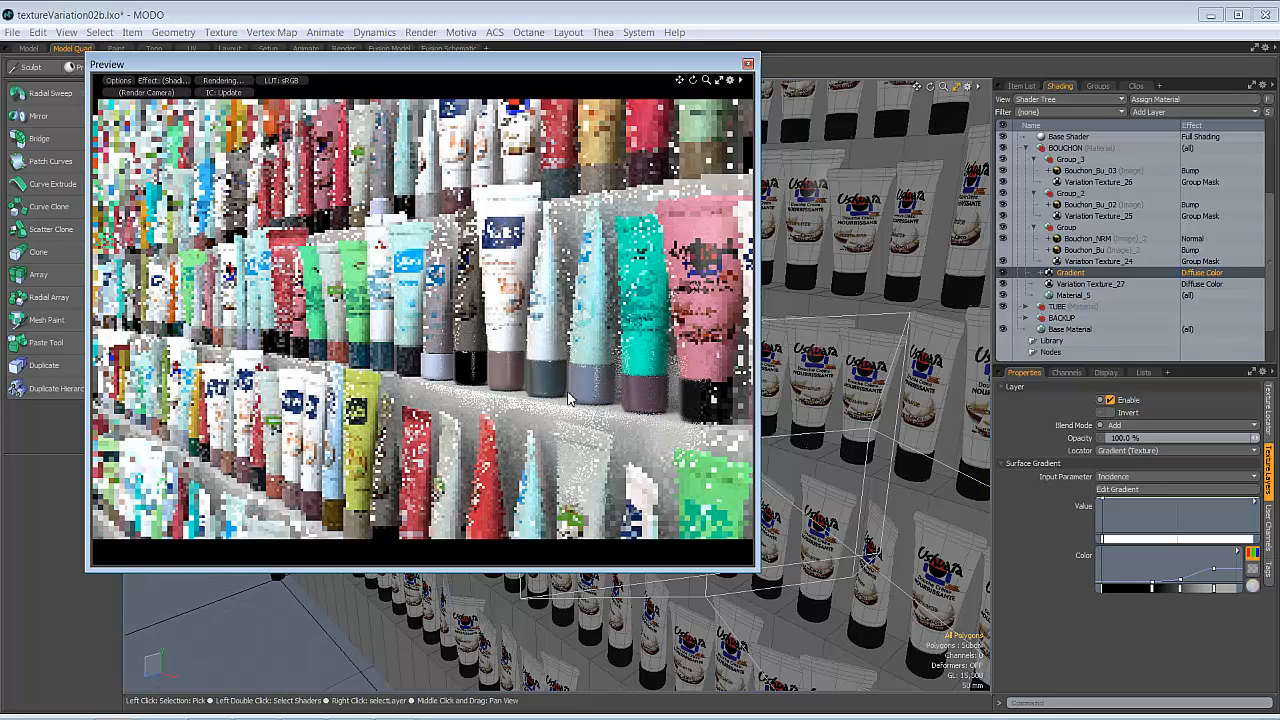
scroll(490, 312, up, 3)
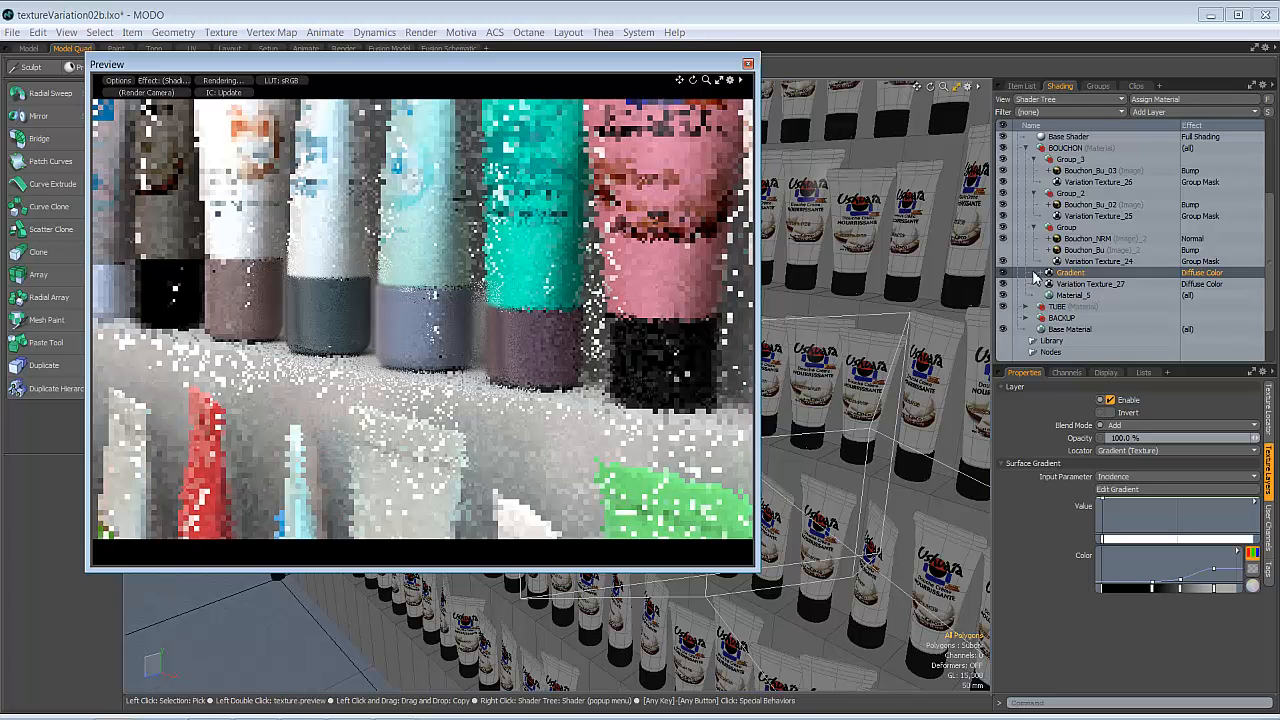
click(1080, 285)
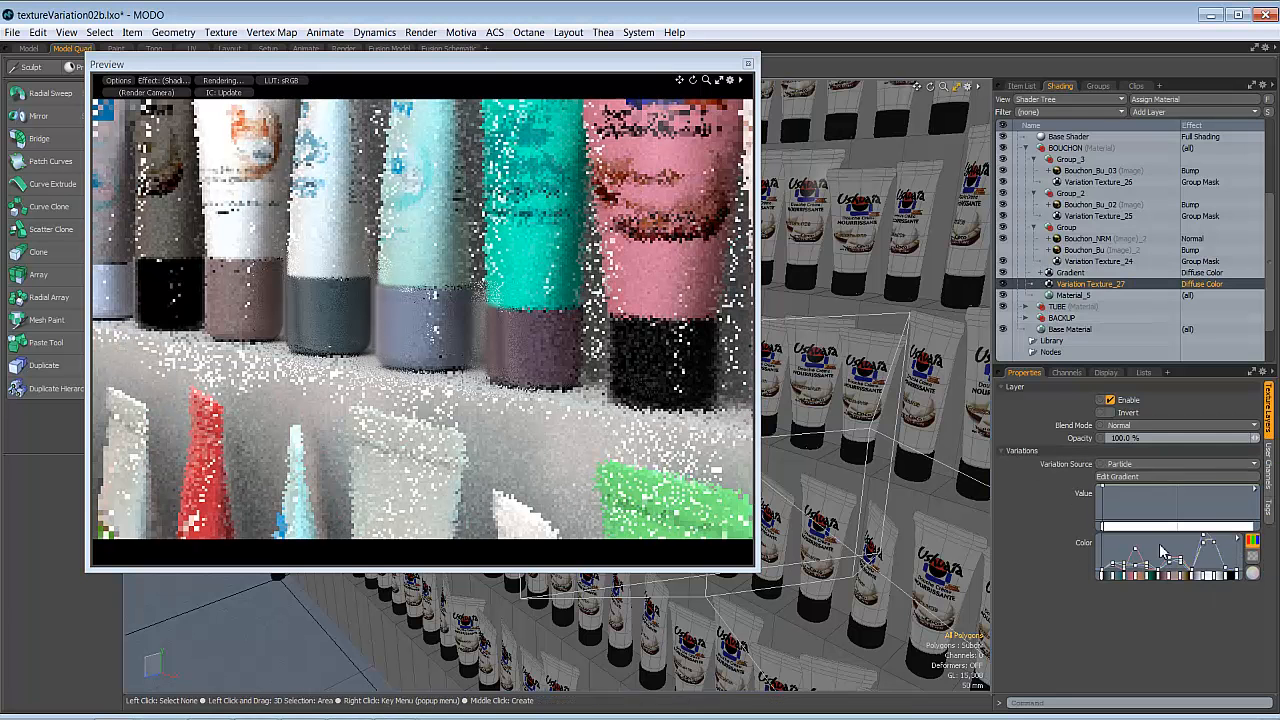